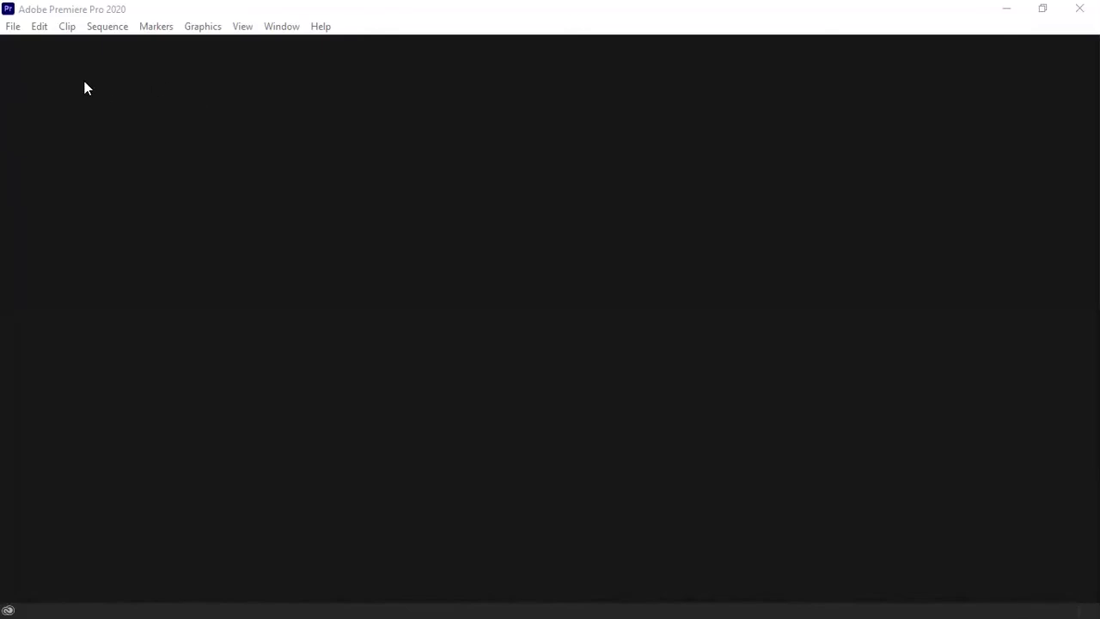
click(12, 27)
mouse_move(70, 13)
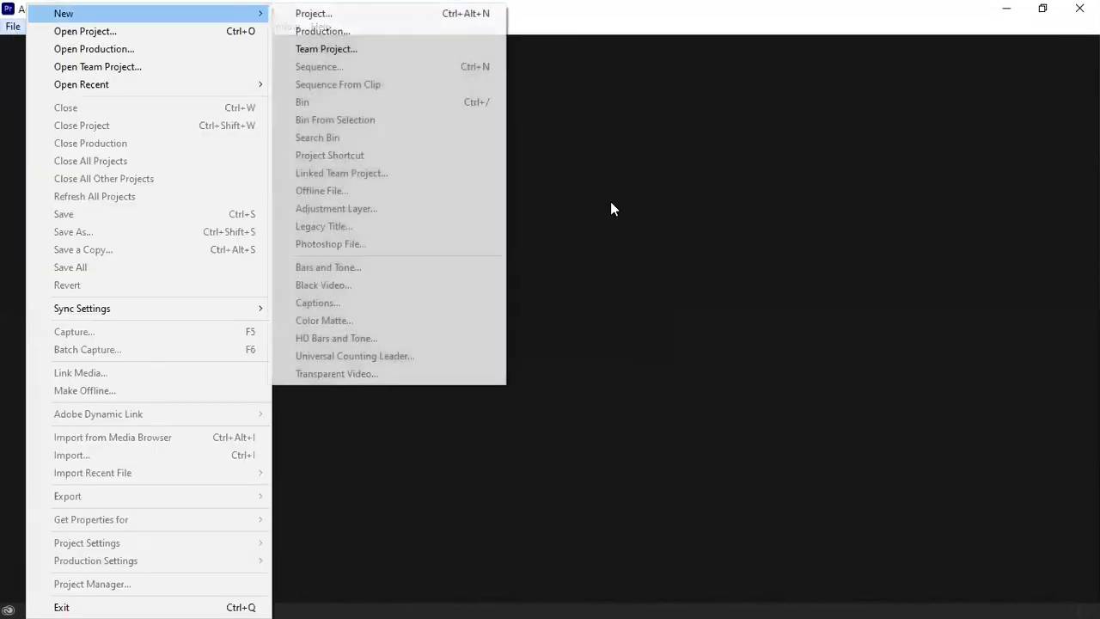
click(612, 209)
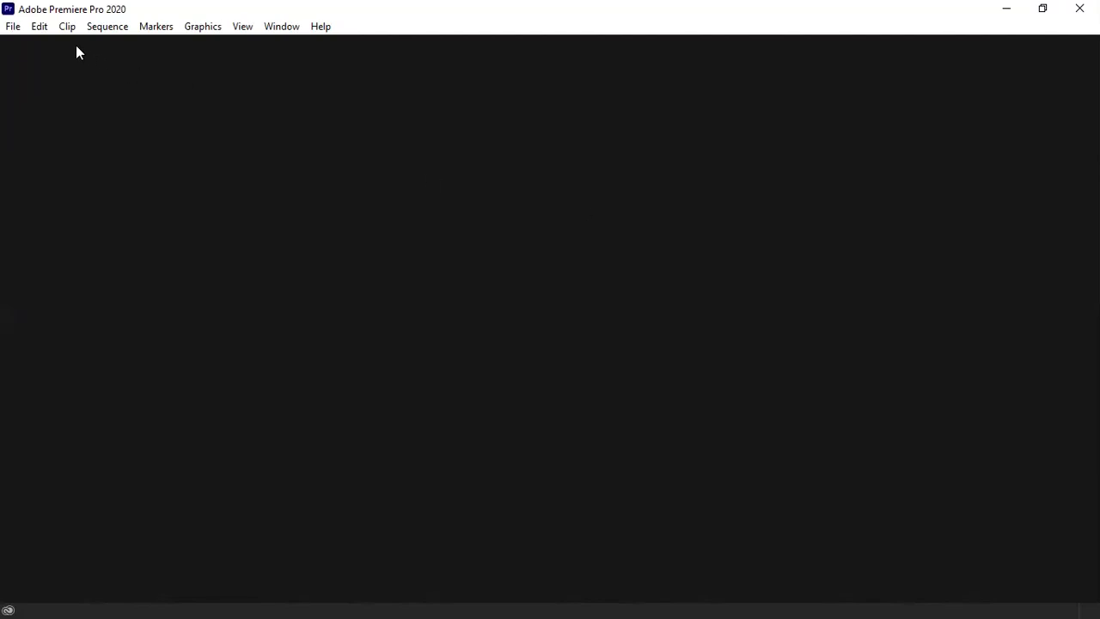
Start a new project named yara, located in the "virtual studio exambels" folder on the desktop.
click(15, 27)
mouse_move(67, 13)
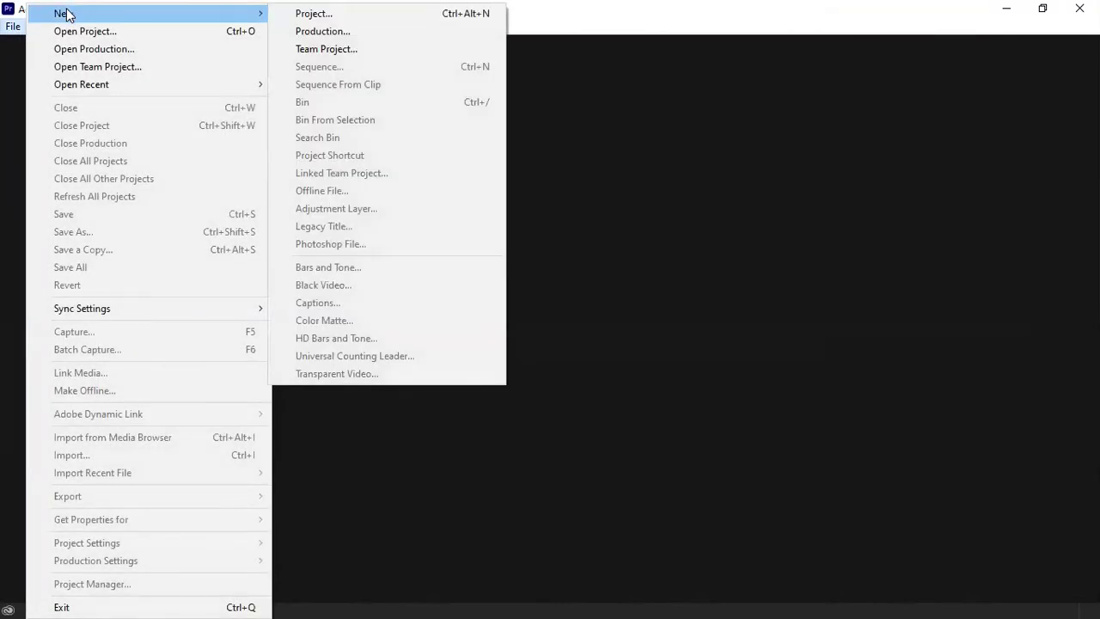
click(315, 15)
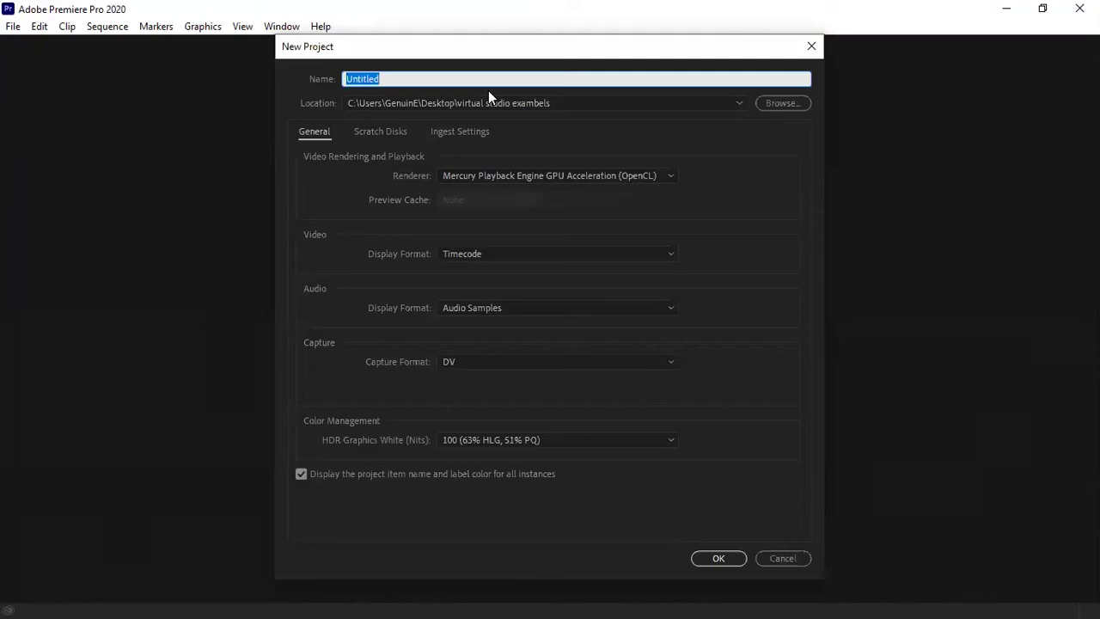
text(yara)
click(692, 97)
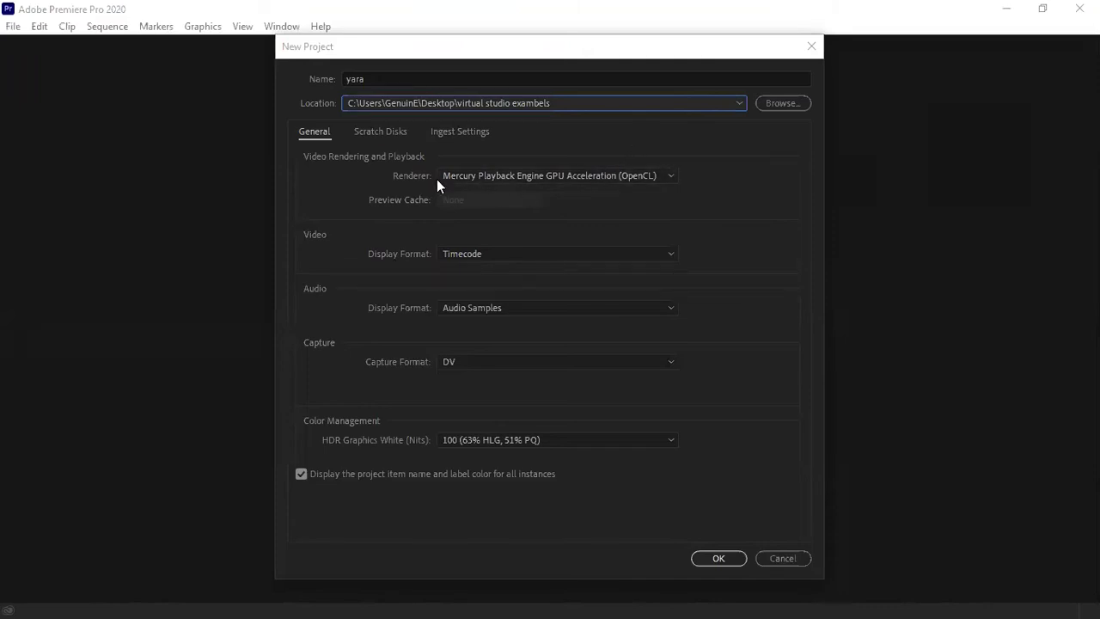
Keep the Mercury Playback Engine GPU Acceleration (OpenCL) renderer and the Timecode video display format, and create the project.
click(670, 173)
click(670, 174)
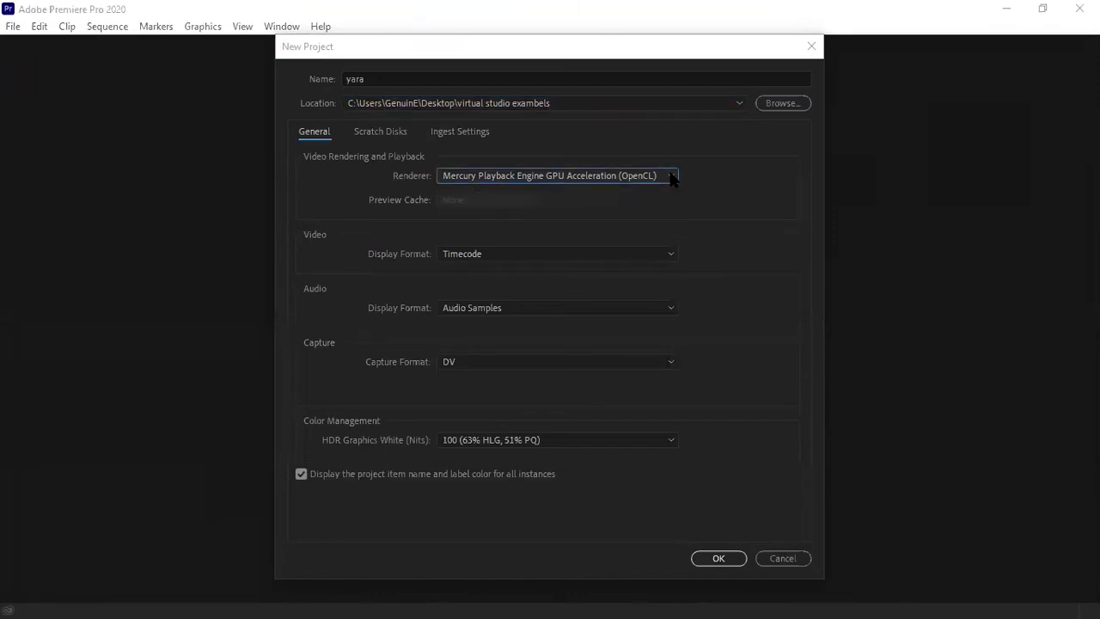
click(672, 177)
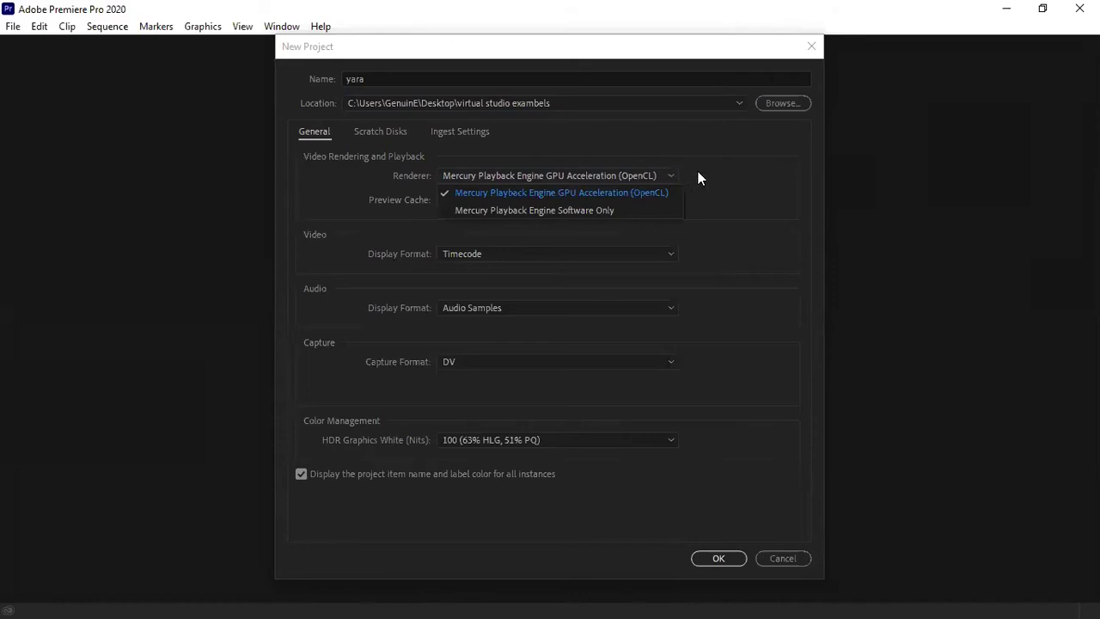
click(697, 171)
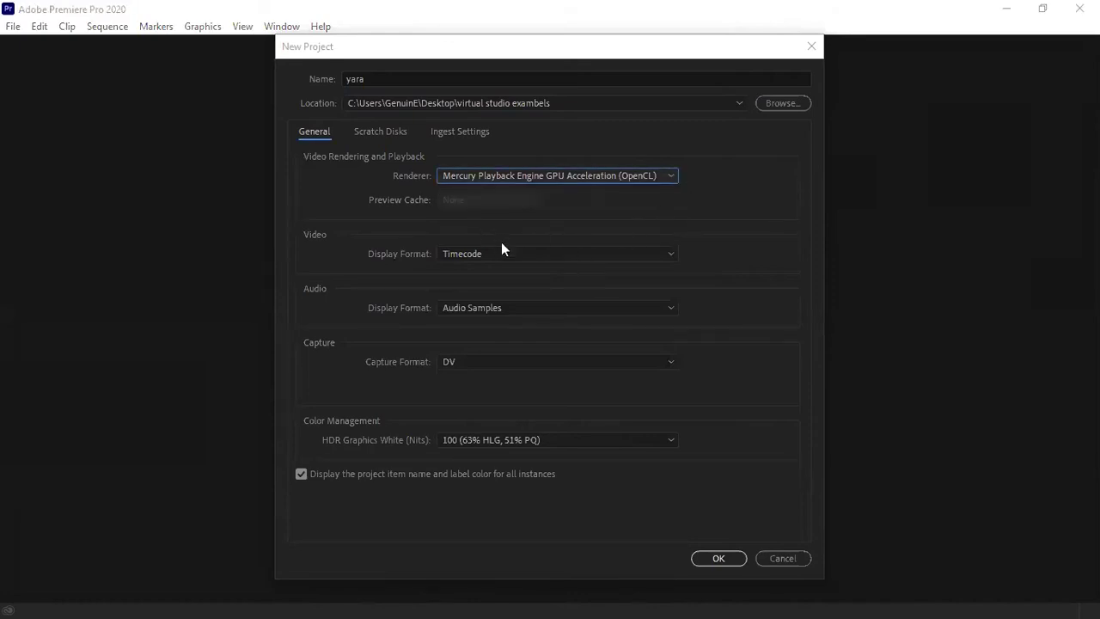
click(528, 255)
click(528, 255)
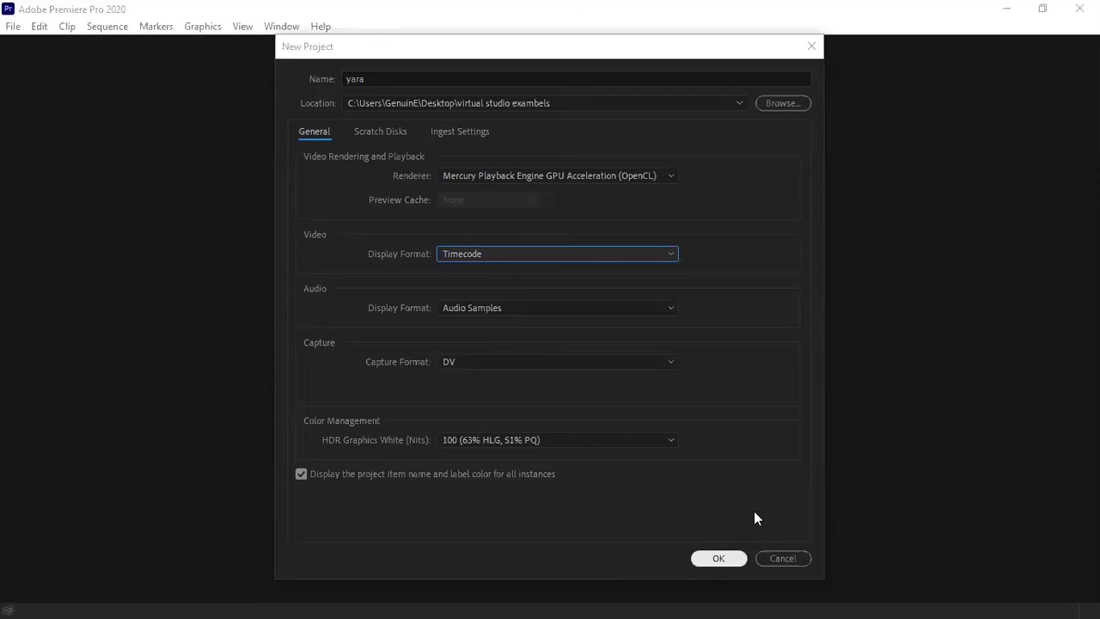
key(Return)
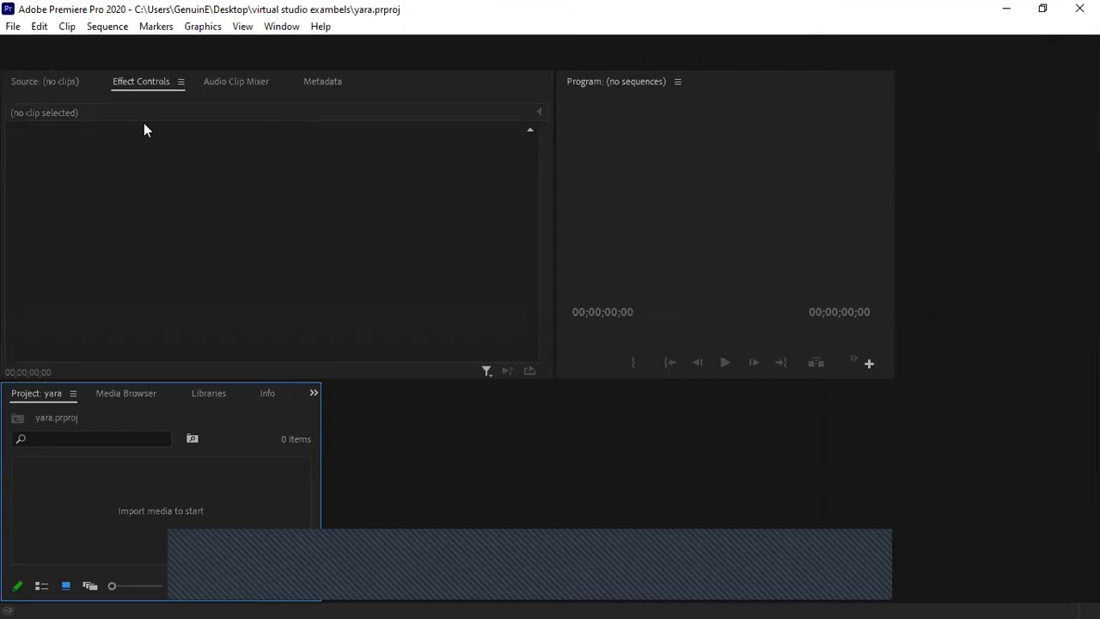
click(13, 26)
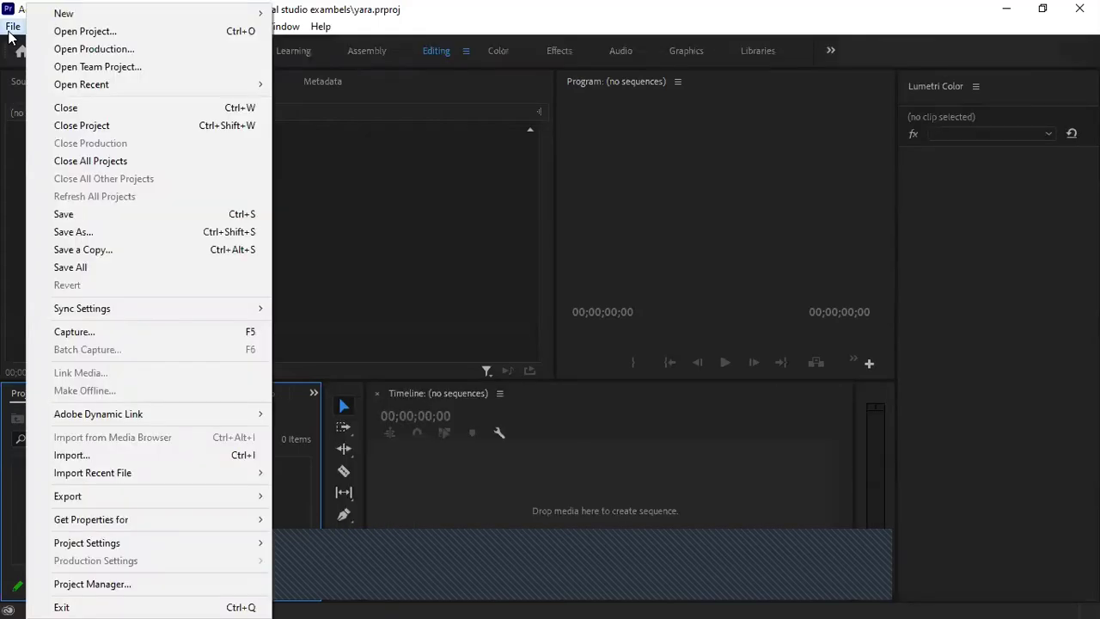
click(422, 182)
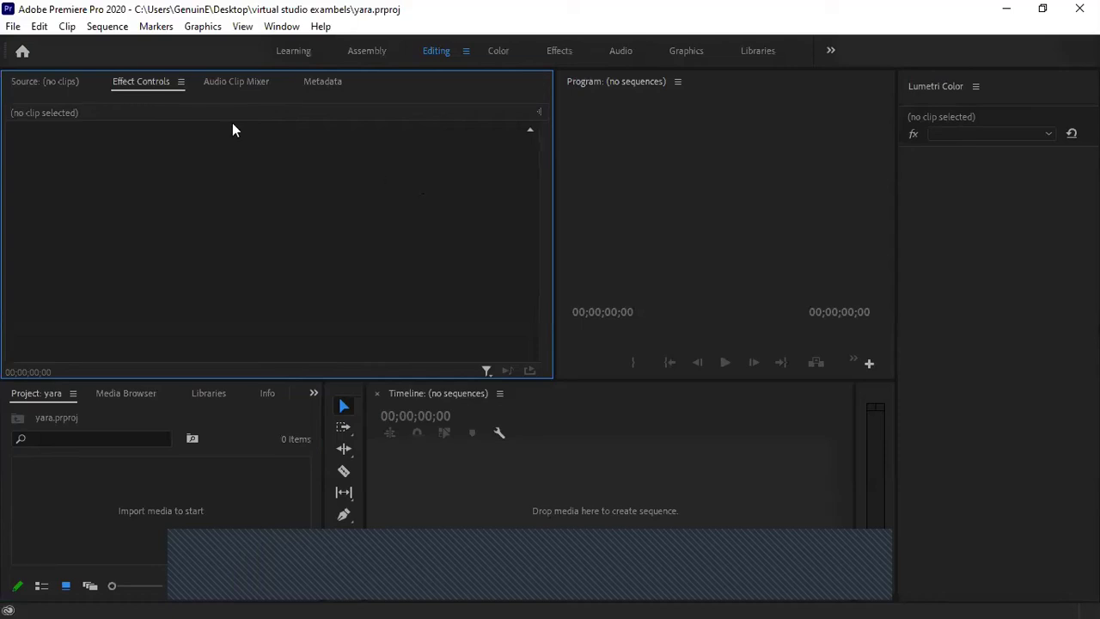
click(13, 26)
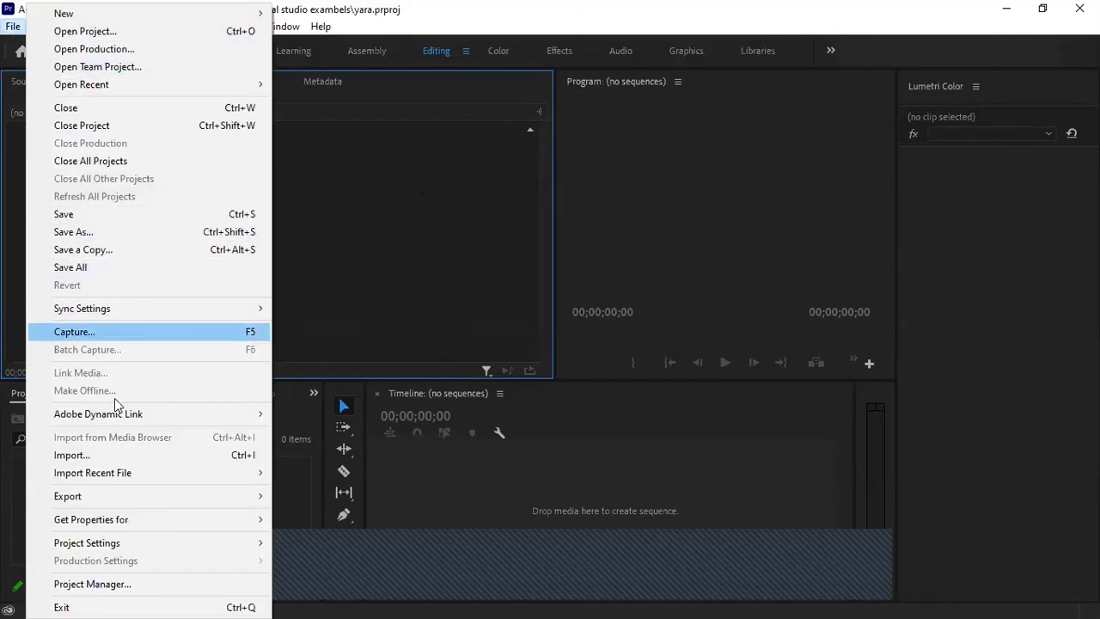
click(121, 455)
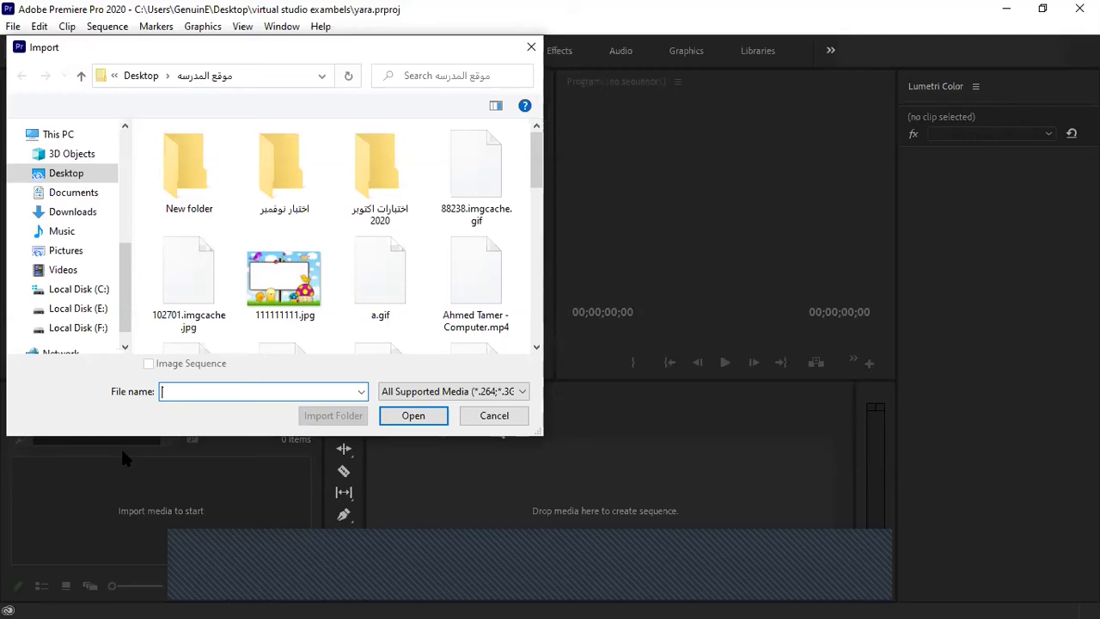
click(495, 416)
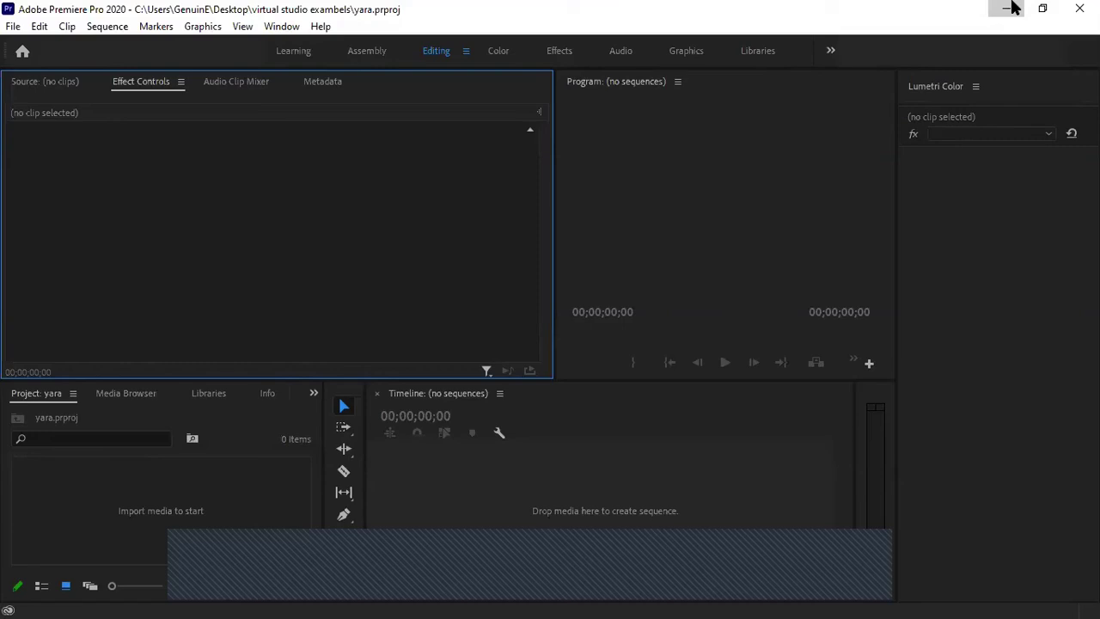
Bring the "Press conference green screen" clip into the project and place it on tracks V1 and V3 of the timeline.
click(726, 599)
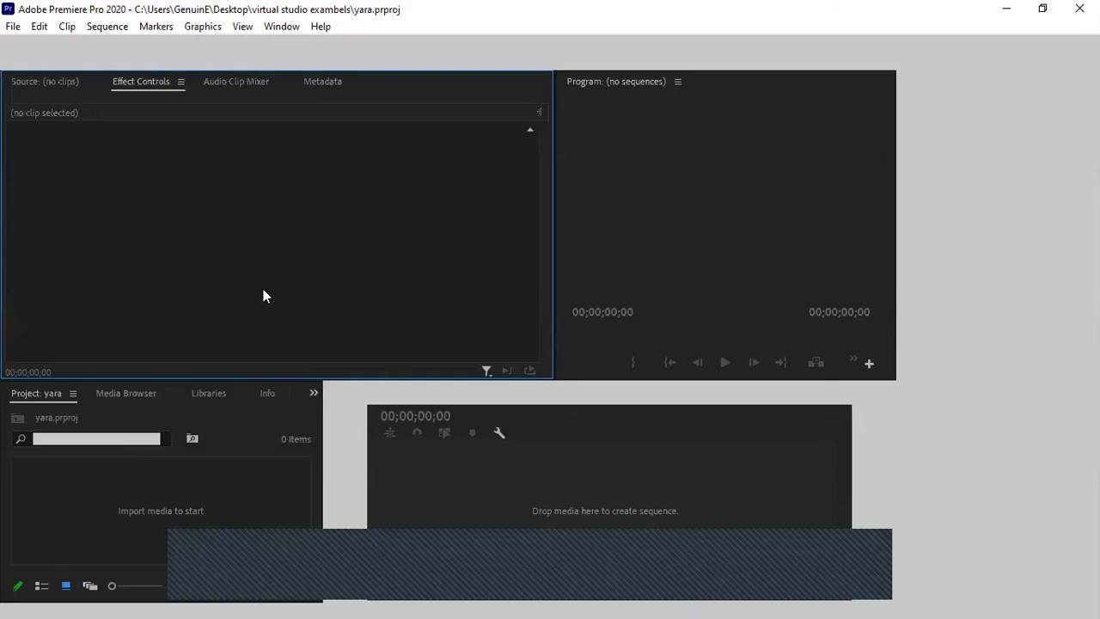
click(1005, 10)
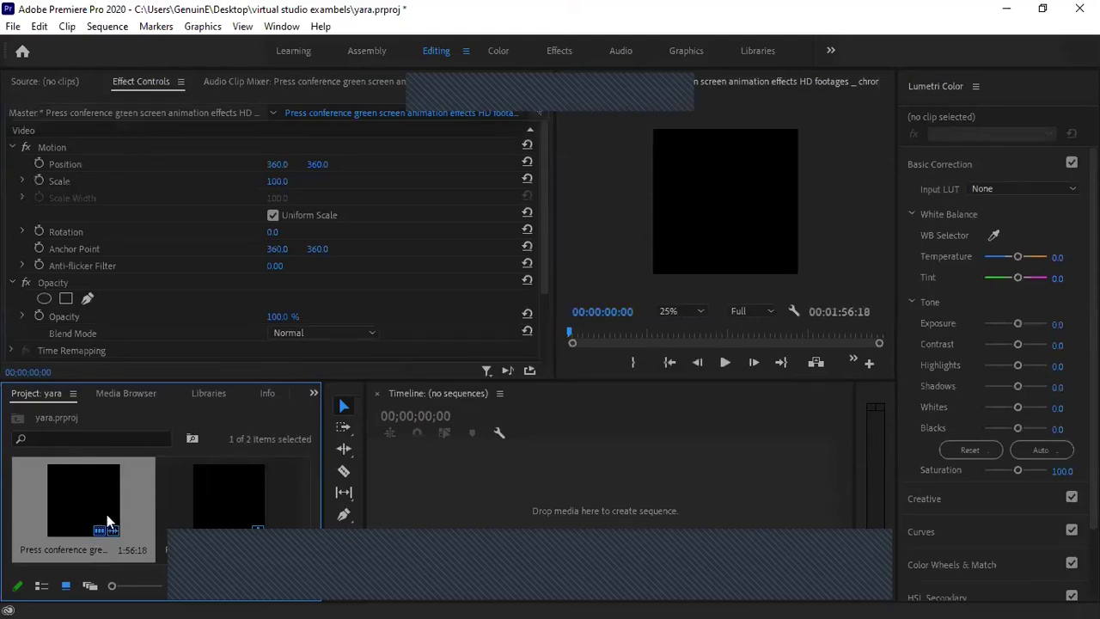
drag(114, 519, 502, 452)
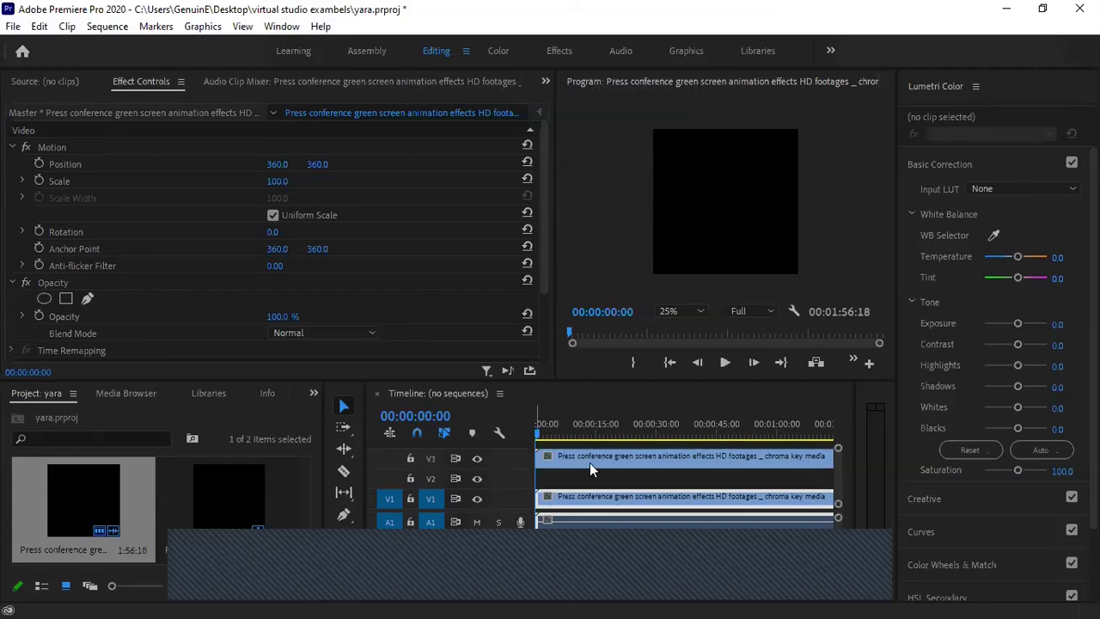
Play the sequence into the green screen footage, stop, and step back through it frame by frame.
click(726, 361)
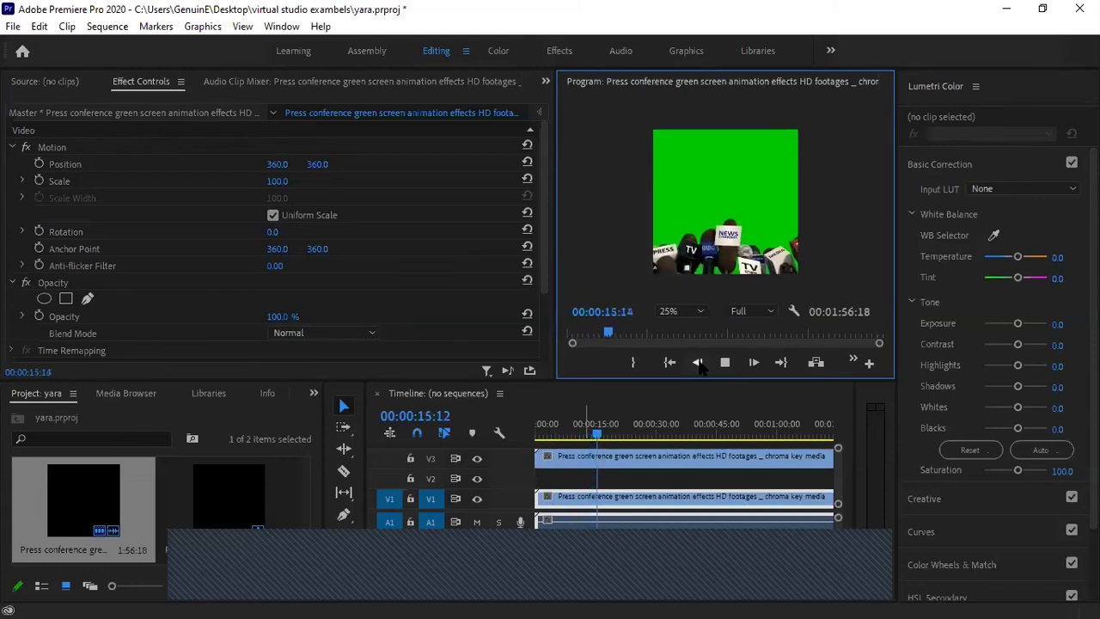
click(728, 359)
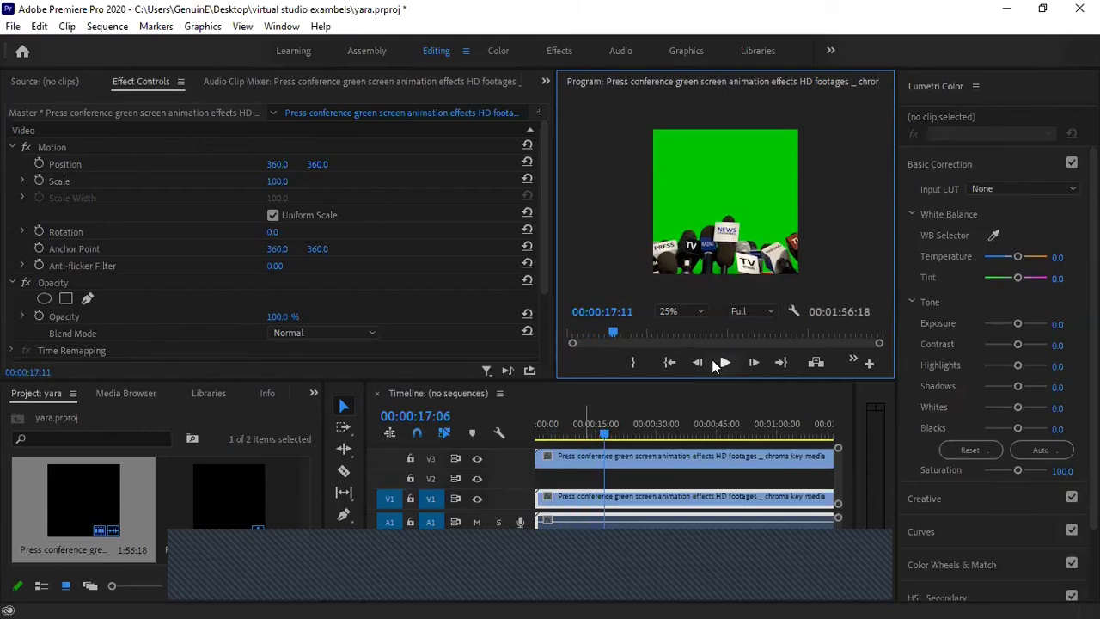
click(699, 363)
click(698, 362)
click(699, 363)
click(698, 363)
click(698, 363)
click(698, 362)
click(698, 363)
click(698, 363)
click(698, 362)
click(698, 362)
click(698, 363)
click(699, 363)
click(699, 362)
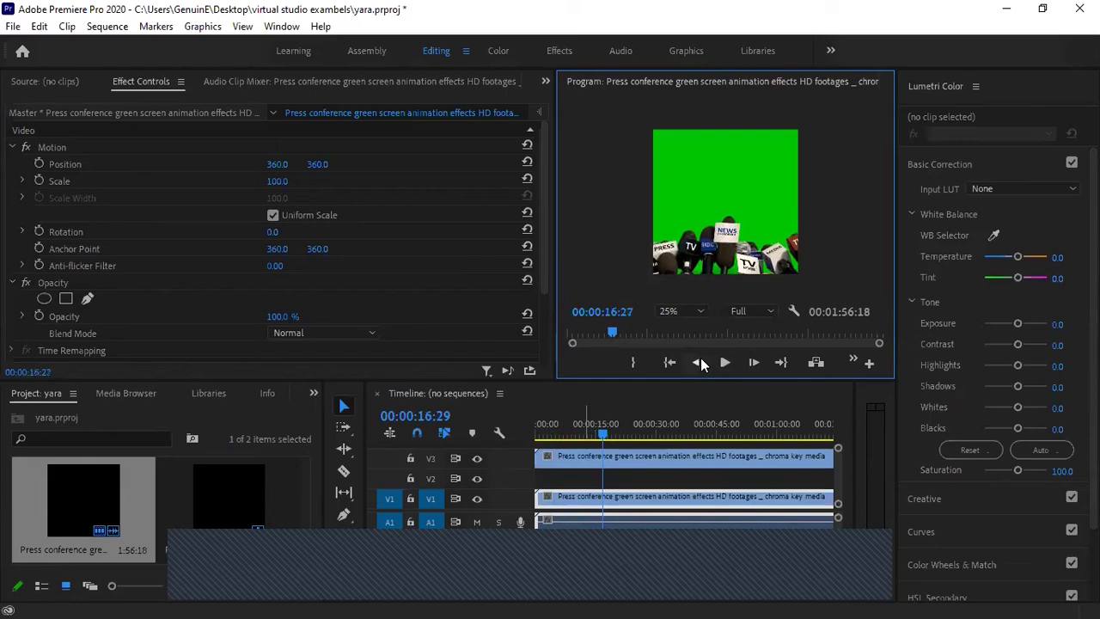
click(698, 362)
click(699, 363)
click(699, 362)
click(698, 362)
click(602, 432)
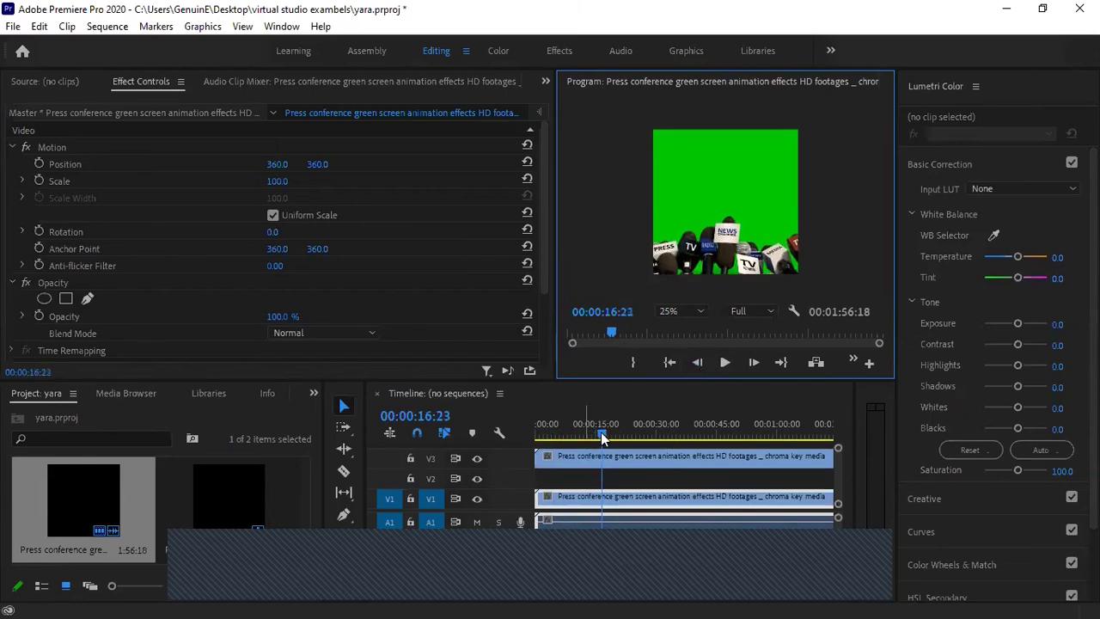
Move the playhead to 00:00:07:23, the first frame of the green screen footage after the black intro.
drag(599, 430, 569, 430)
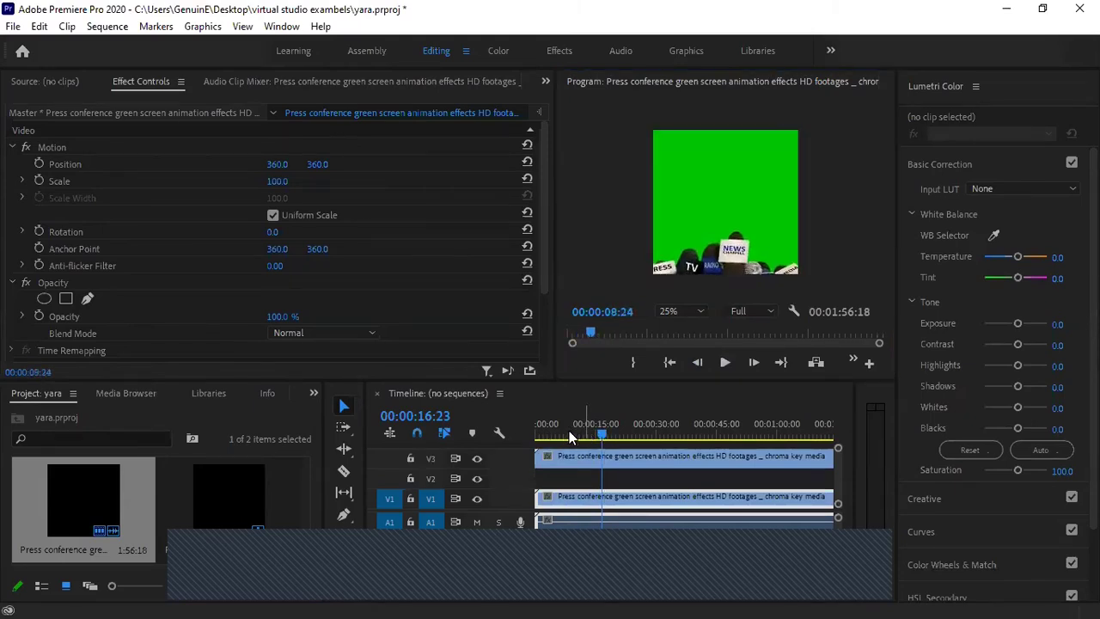
click(700, 364)
click(700, 363)
click(700, 363)
click(700, 363)
click(700, 363)
click(700, 364)
click(700, 364)
click(700, 363)
click(700, 364)
click(700, 364)
click(700, 363)
click(701, 364)
click(700, 364)
click(700, 363)
click(700, 363)
click(700, 363)
click(701, 364)
click(700, 364)
click(700, 363)
click(700, 363)
click(700, 363)
click(700, 363)
click(700, 363)
click(700, 364)
click(701, 364)
click(700, 363)
click(700, 363)
click(700, 363)
click(700, 364)
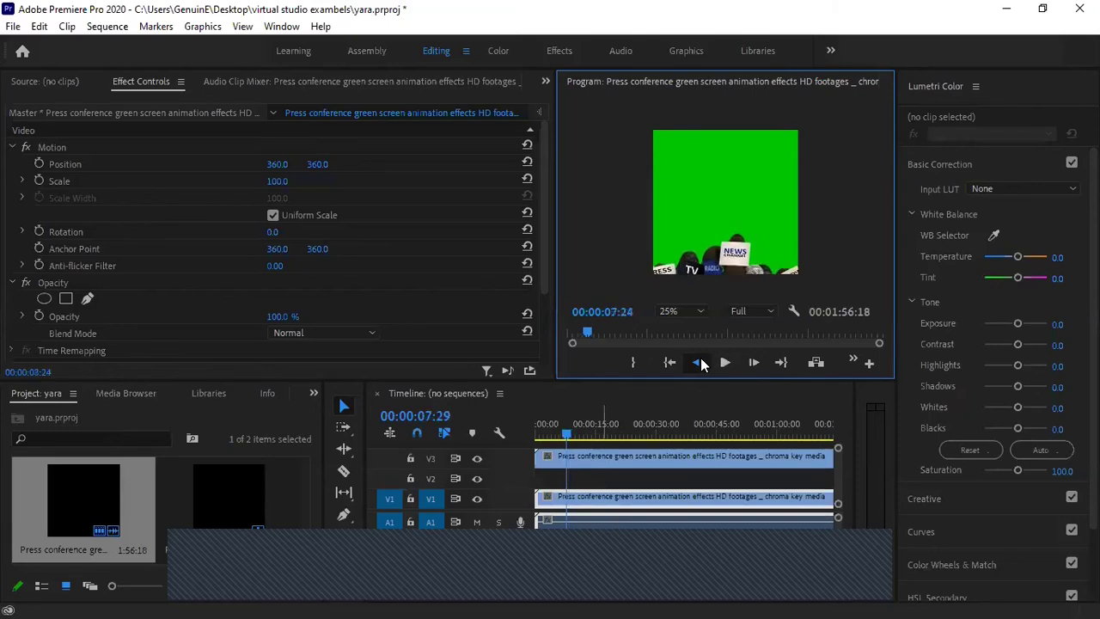
click(700, 364)
click(700, 364)
click(700, 363)
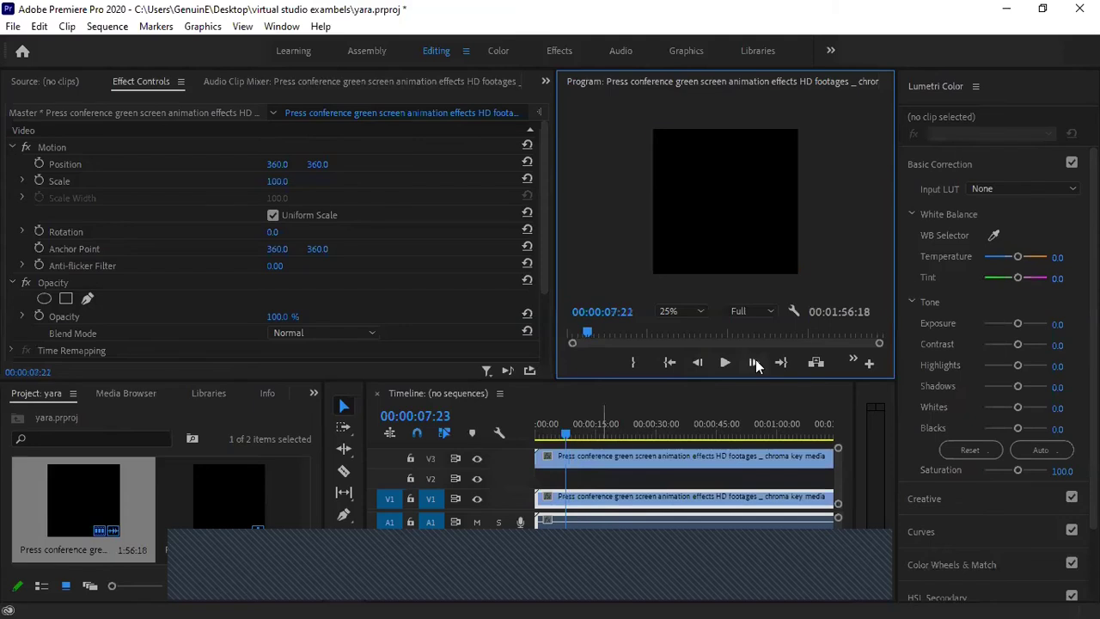
click(755, 363)
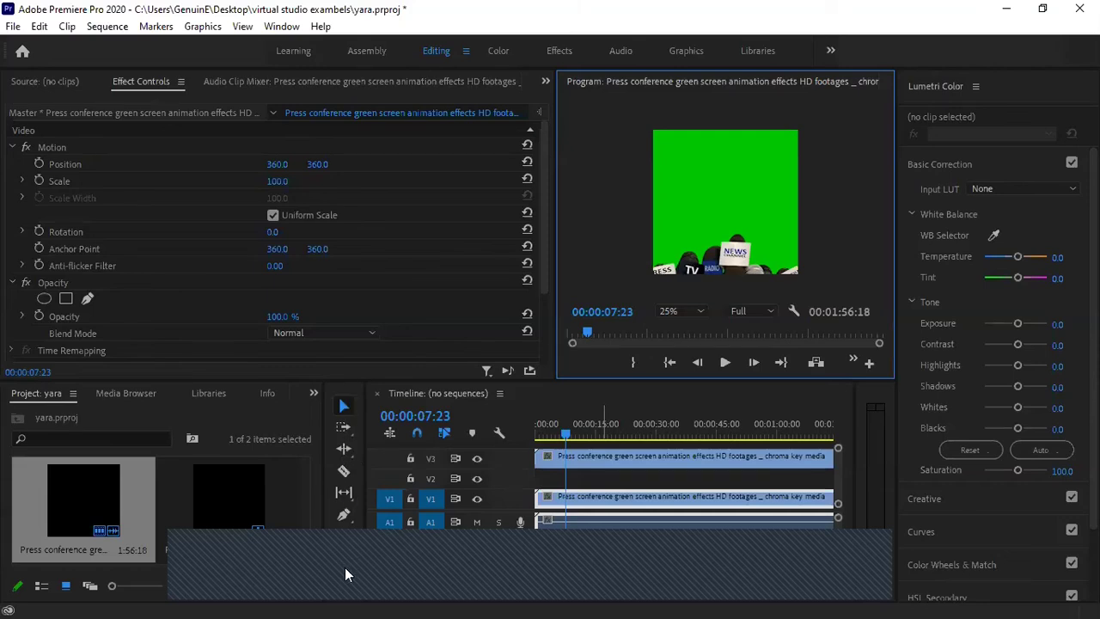
Split the V3 clip at the playhead with the Razor tool and select the short intro segment before the cut.
click(552, 463)
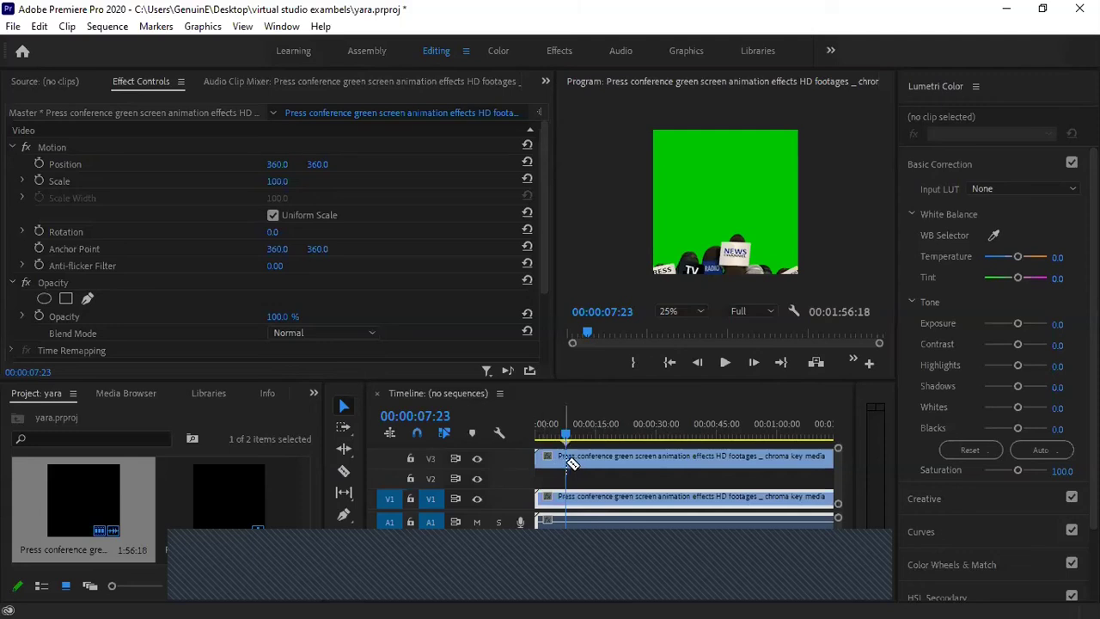
drag(572, 464, 572, 463)
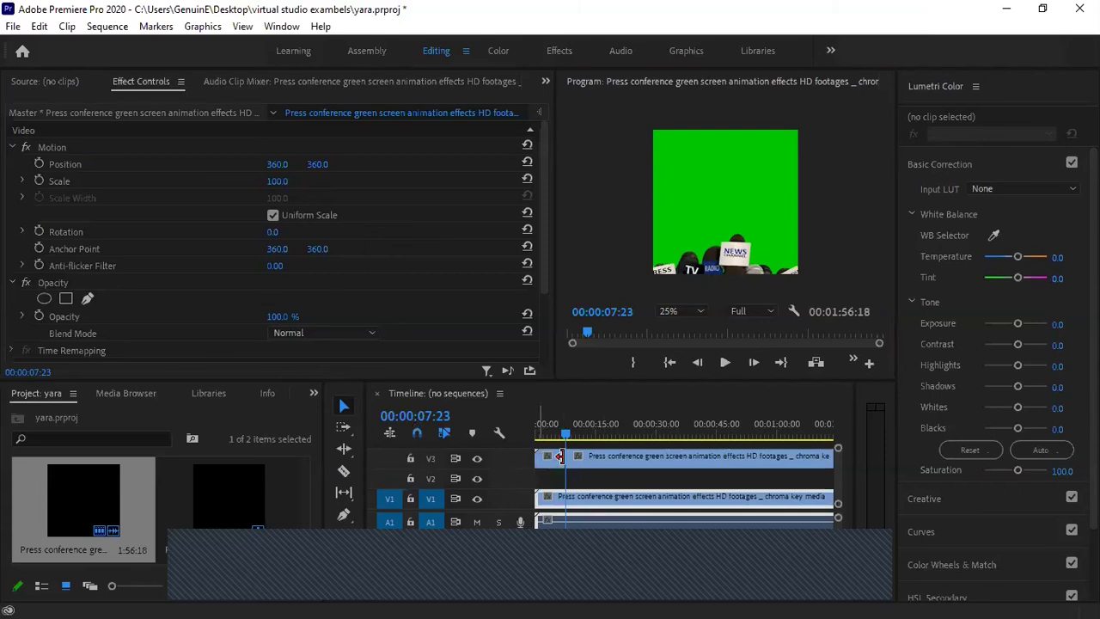
click(559, 456)
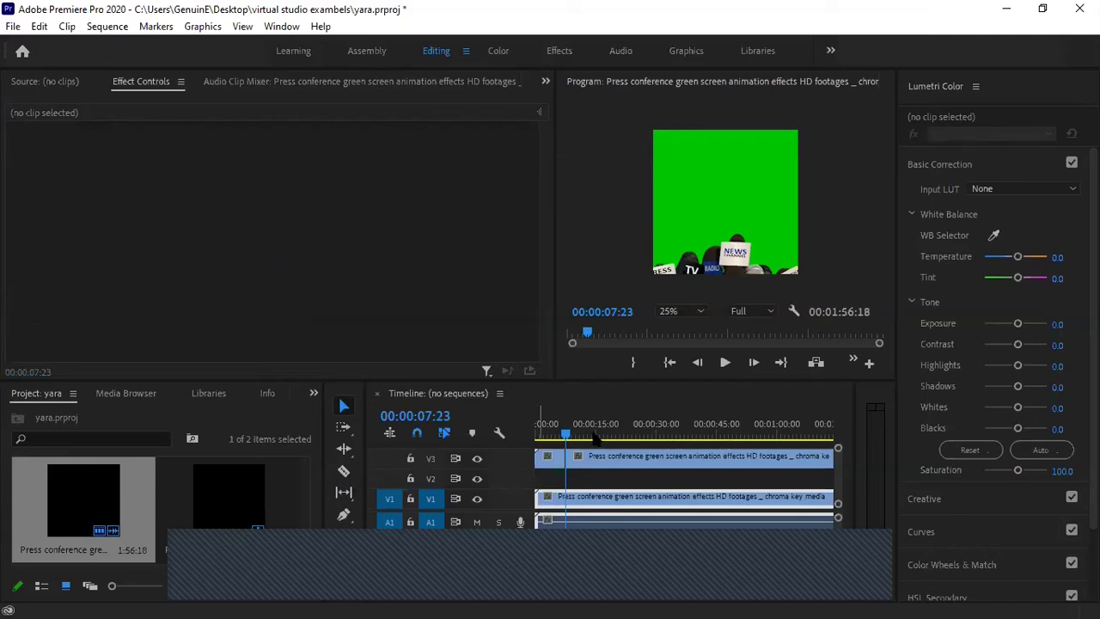
click(567, 451)
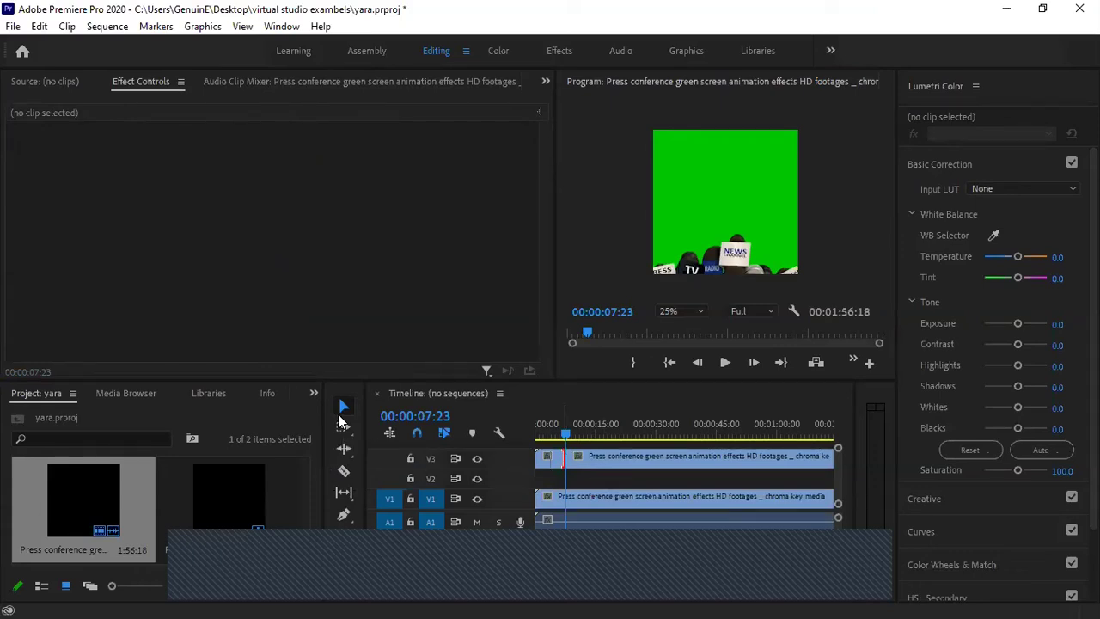
click(547, 461)
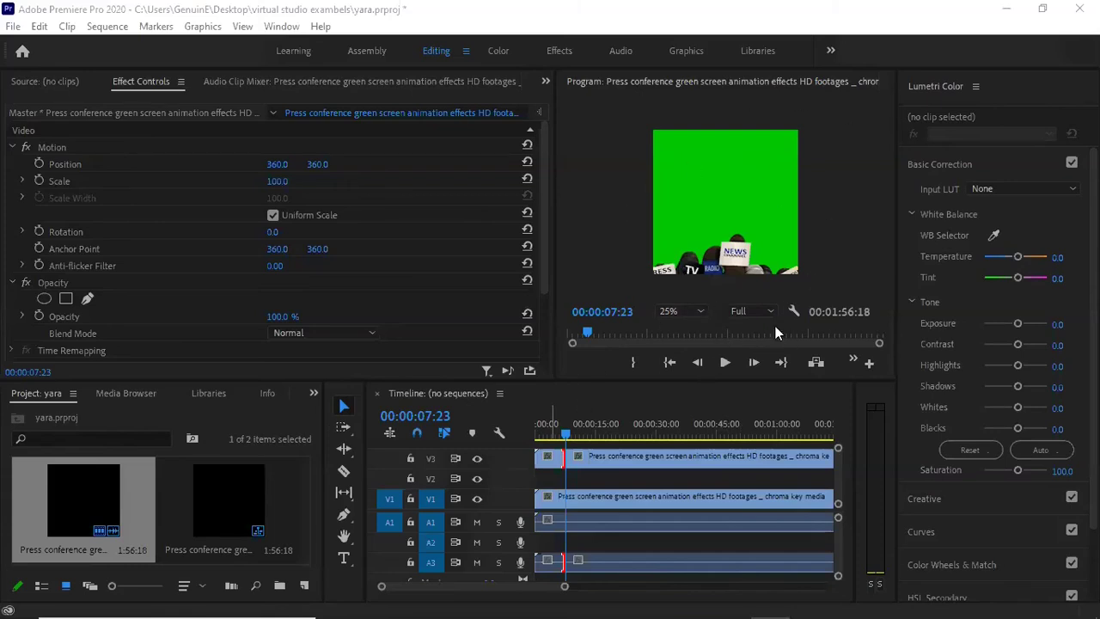
Play back the sequence across the cut, starting from about 00:00:06:09, and stop within the green screen footage.
click(724, 363)
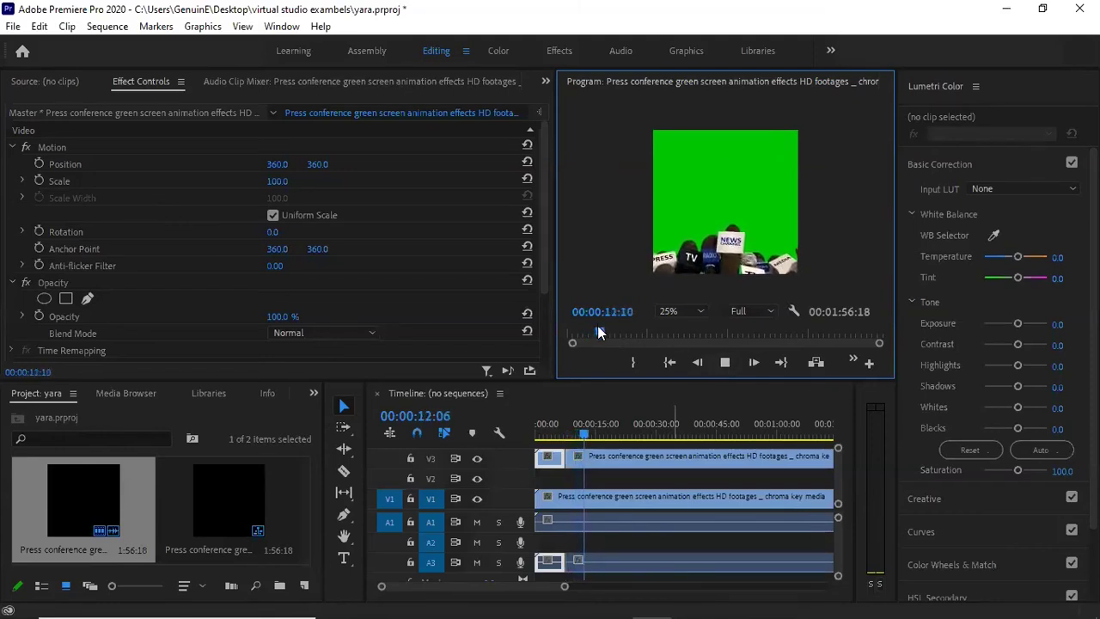
drag(573, 330, 581, 331)
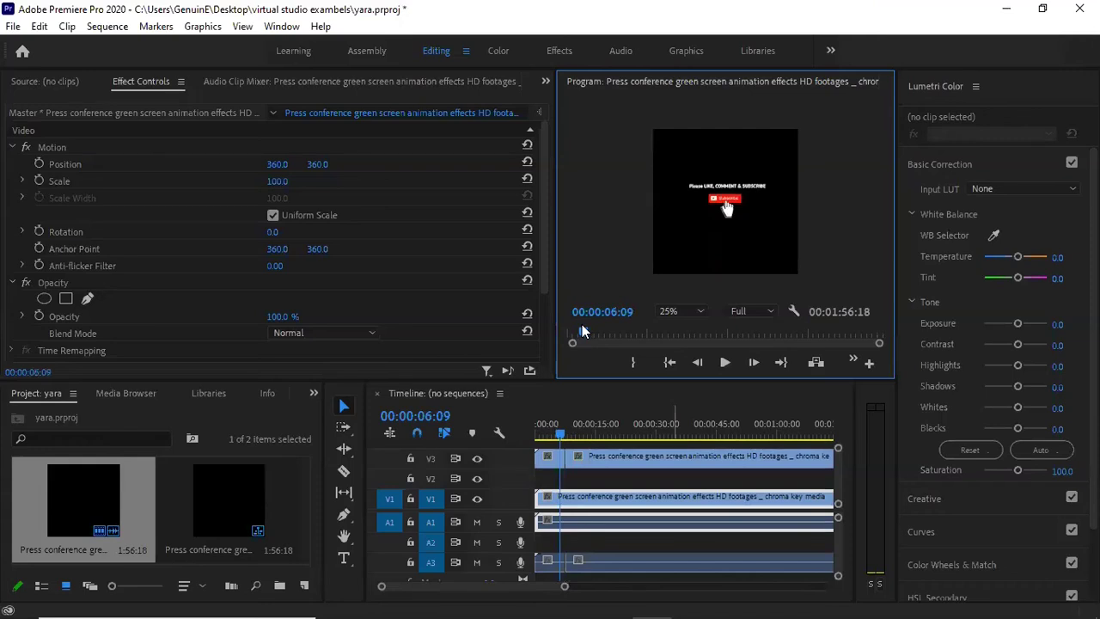
click(724, 362)
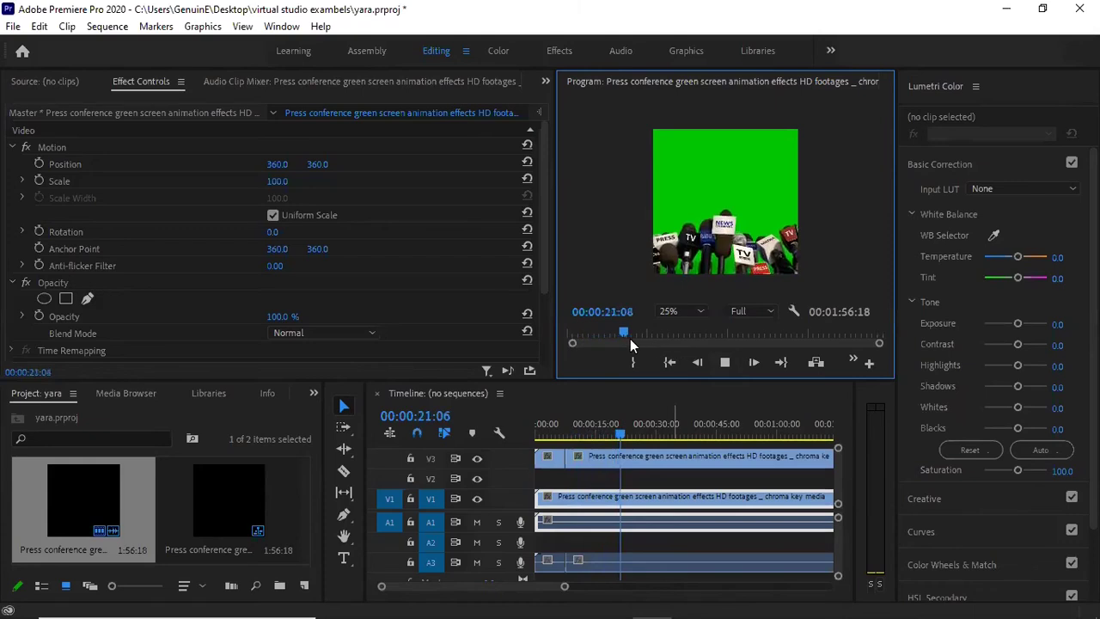
click(726, 363)
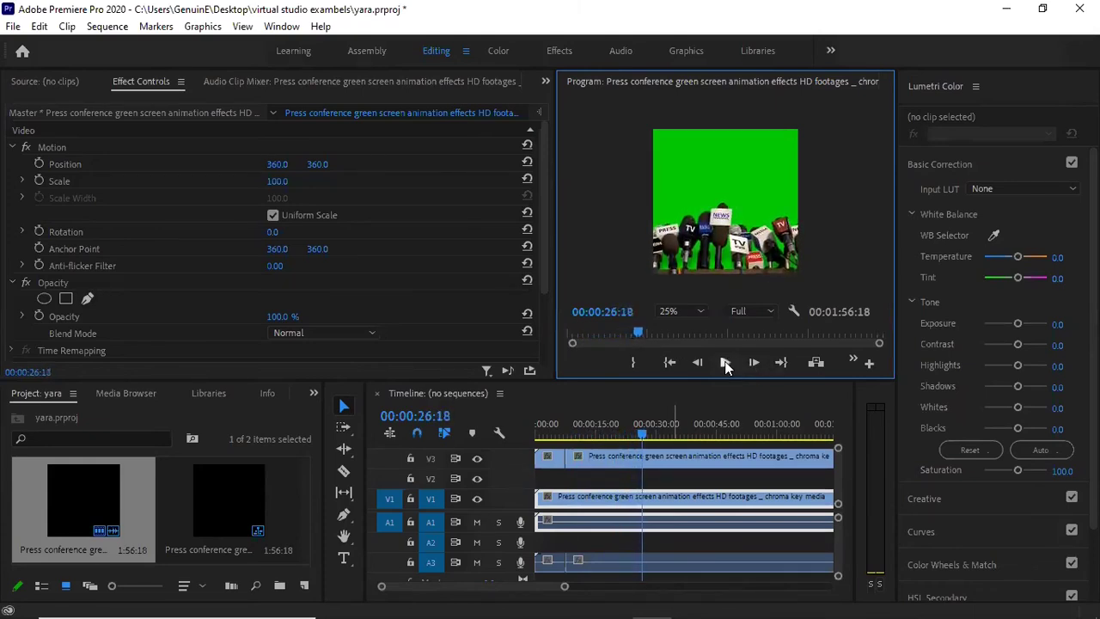
Play the sequence through the green screen footage, step forward frame by frame to about 00:00:30:16, and step back slightly.
click(724, 363)
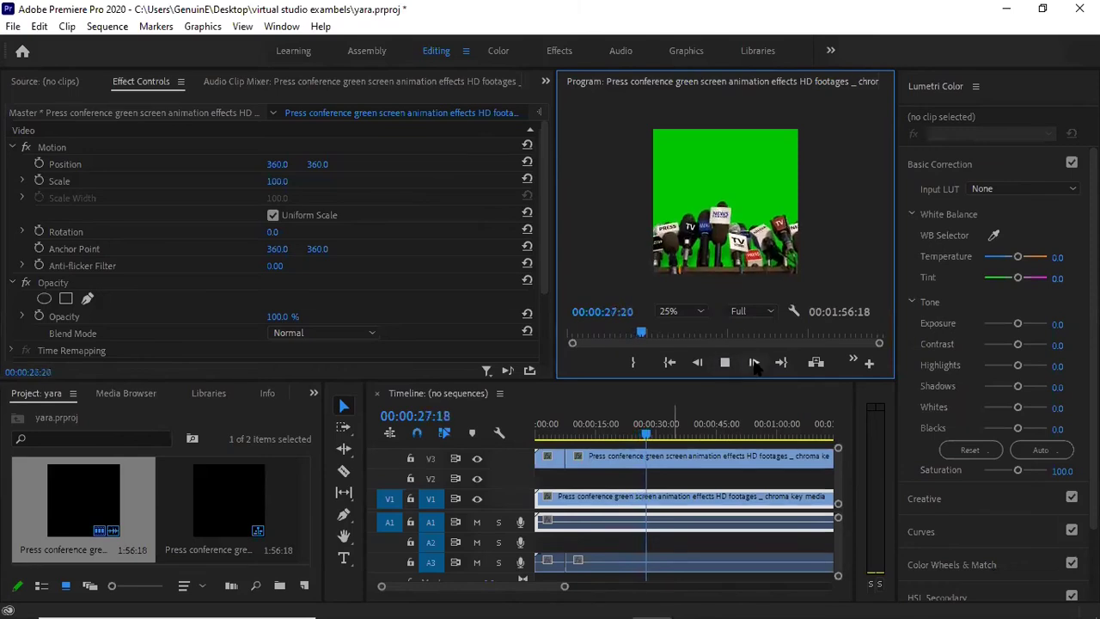
click(758, 363)
click(754, 362)
click(754, 363)
click(754, 362)
click(754, 362)
click(754, 362)
click(756, 363)
click(756, 363)
click(756, 362)
click(756, 362)
click(756, 363)
click(756, 363)
click(756, 363)
click(756, 363)
click(754, 363)
click(754, 362)
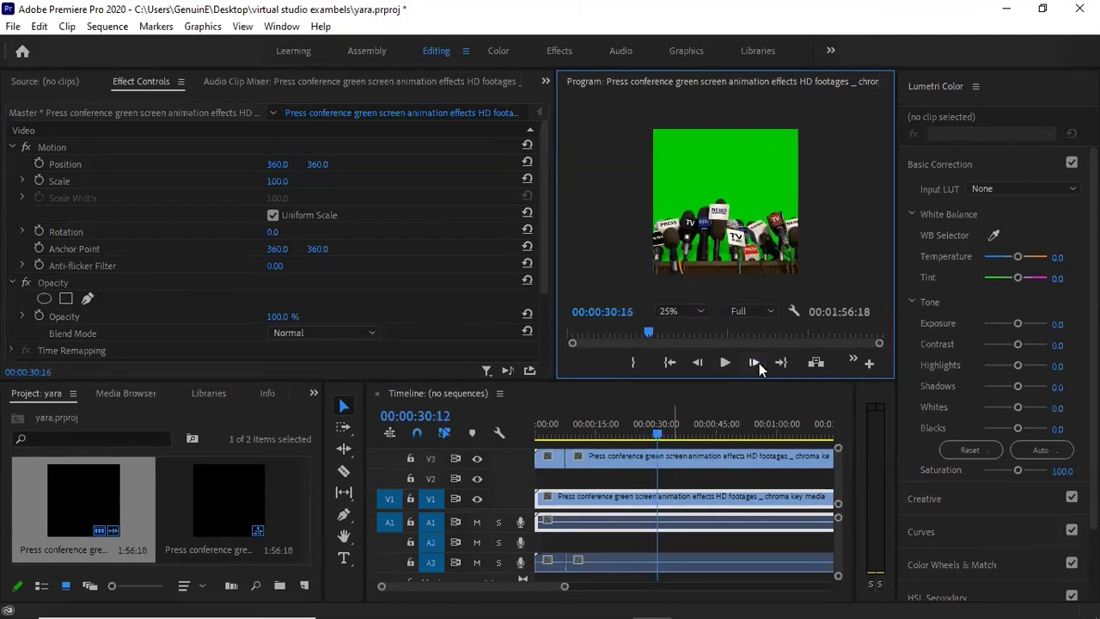
click(698, 366)
click(697, 366)
Scrub through the rest of the green screen footage from about 00:00:32 to about 00:01:41:26.
drag(668, 332, 690, 331)
click(653, 332)
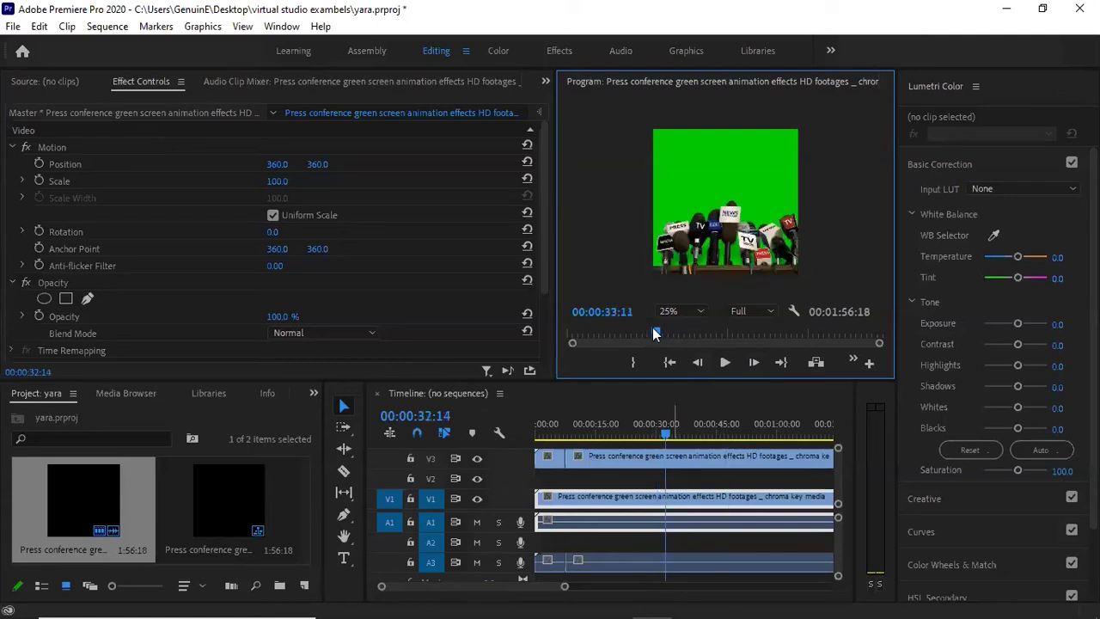
click(665, 332)
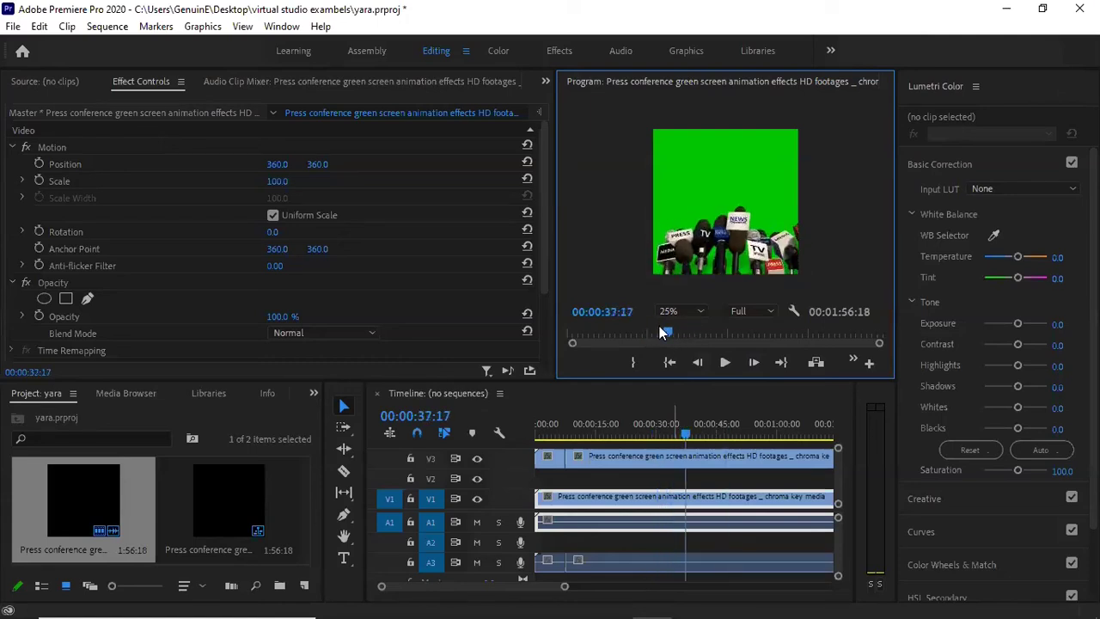
drag(723, 325, 767, 324)
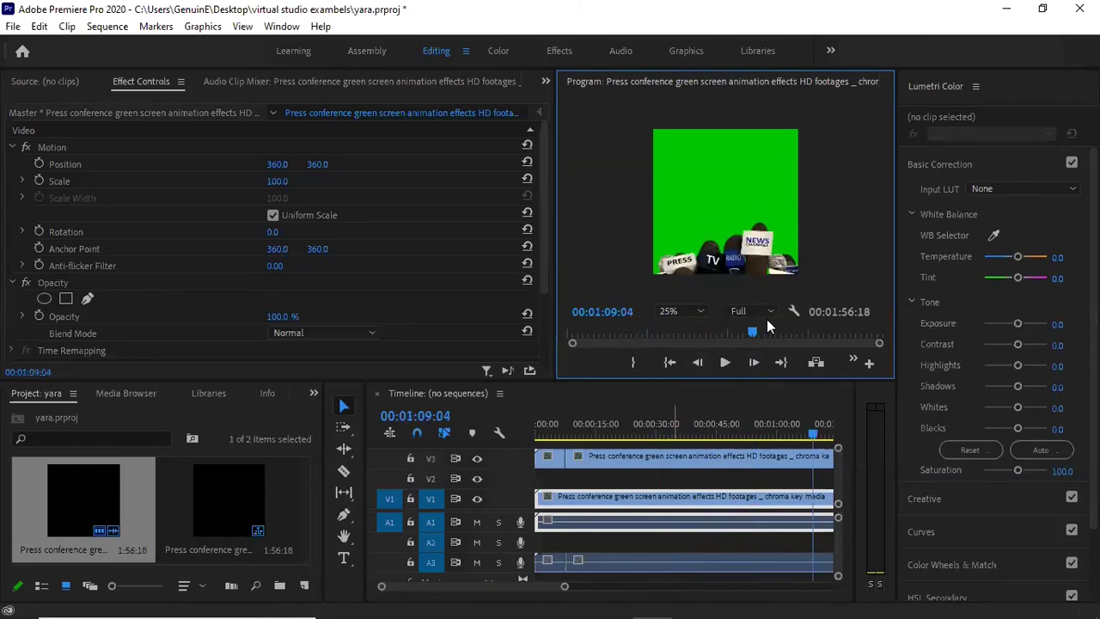
click(797, 324)
click(815, 324)
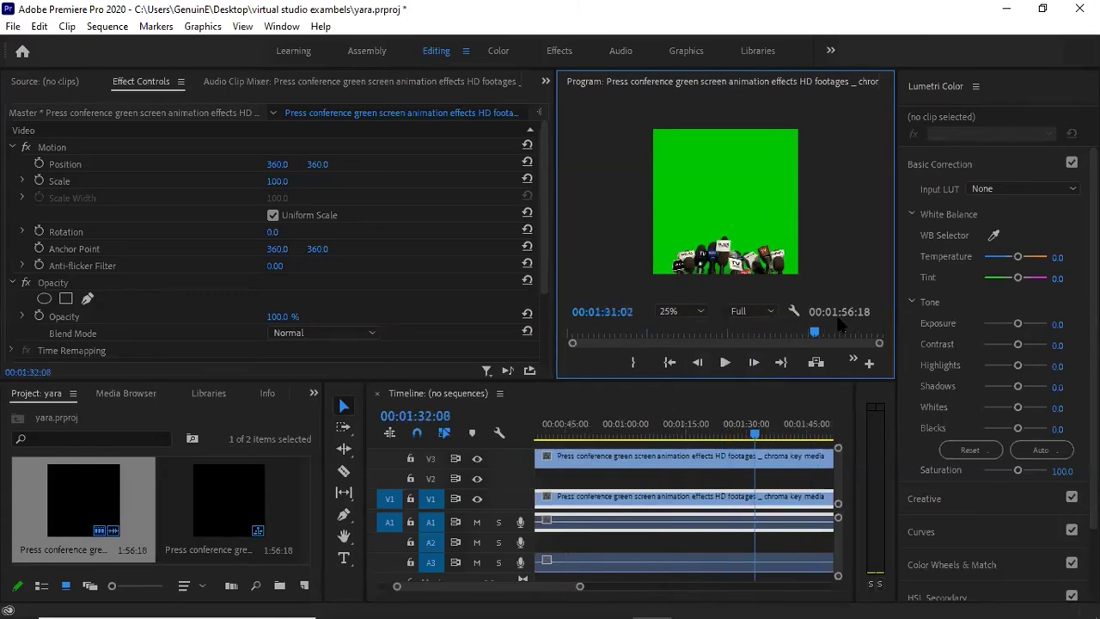
click(847, 320)
click(829, 322)
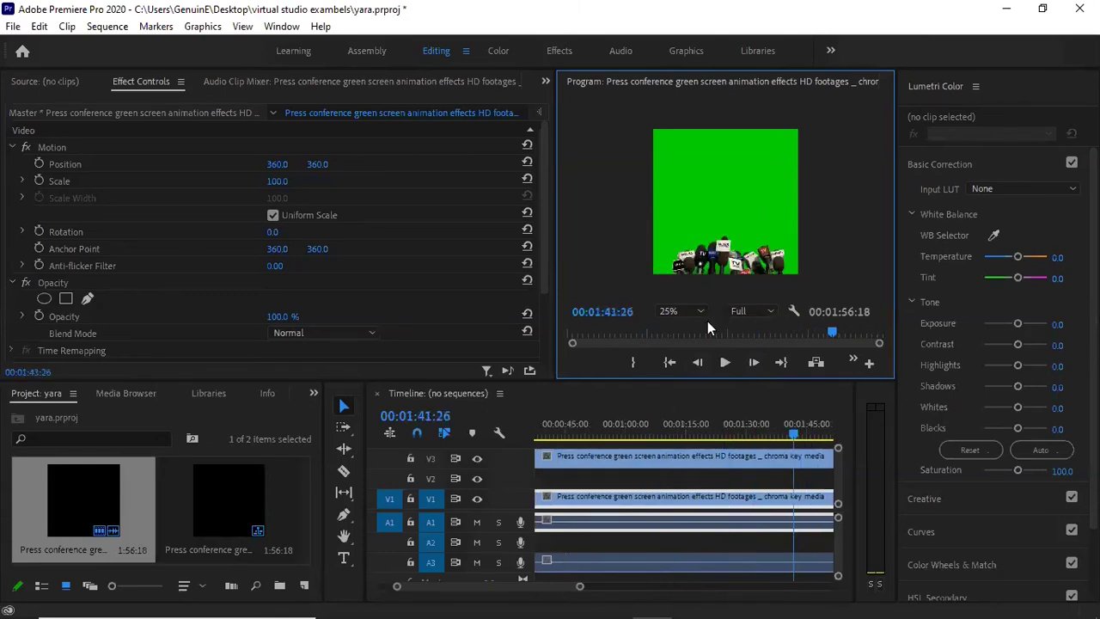
Return the playhead to the black intro at 00:00:05:21.
click(605, 328)
click(585, 334)
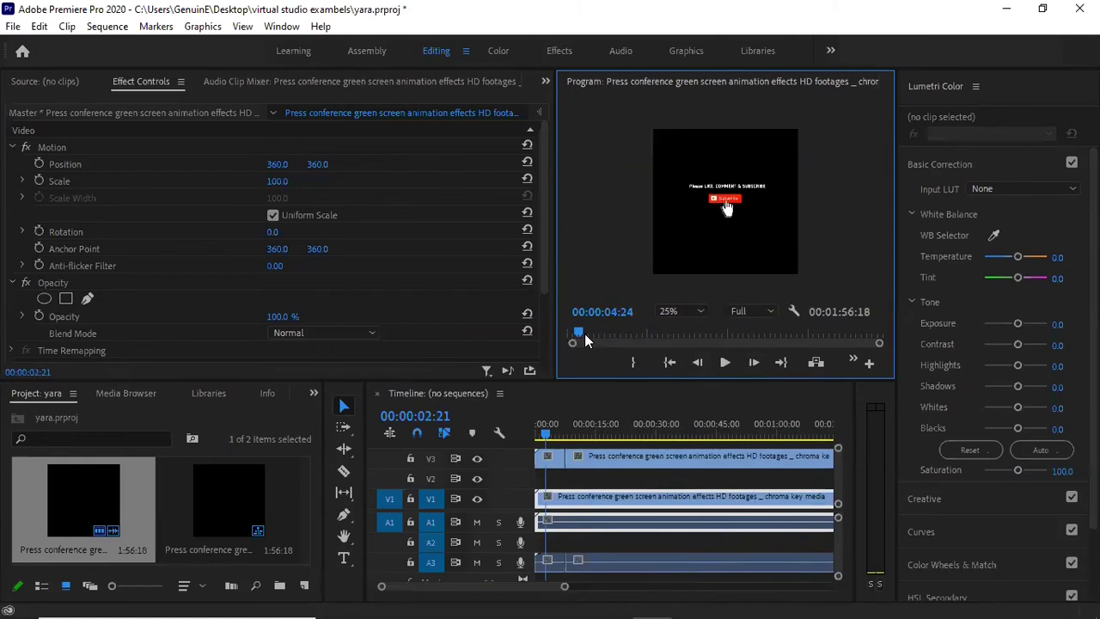
click(583, 334)
click(583, 337)
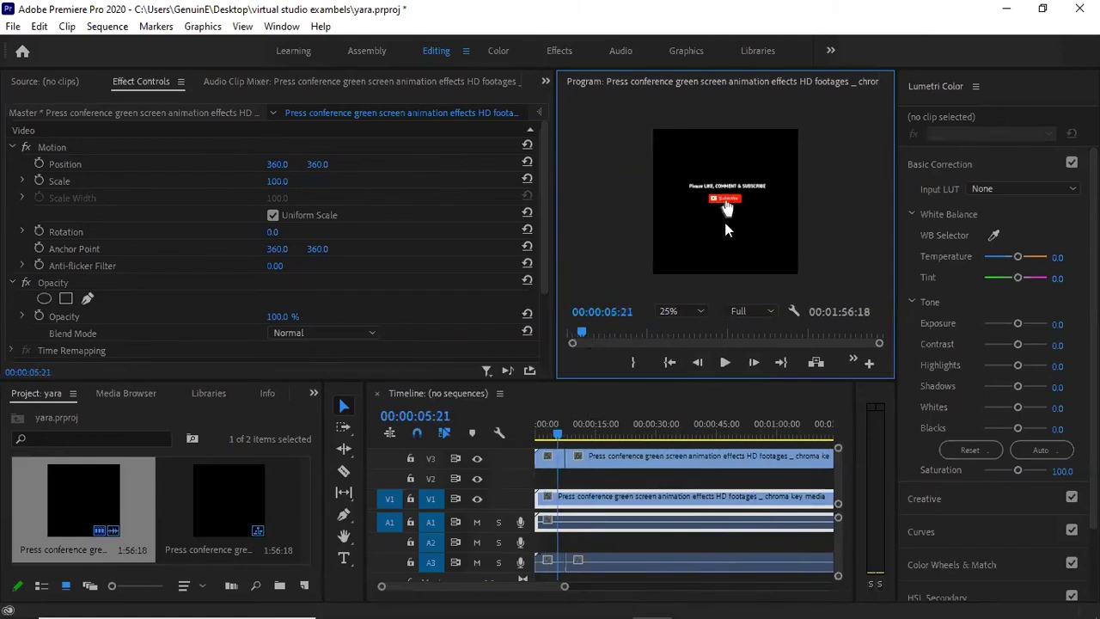
Set the playhead to 00:00:07:06, just before the cut, and select the short intro segment on V3.
click(560, 431)
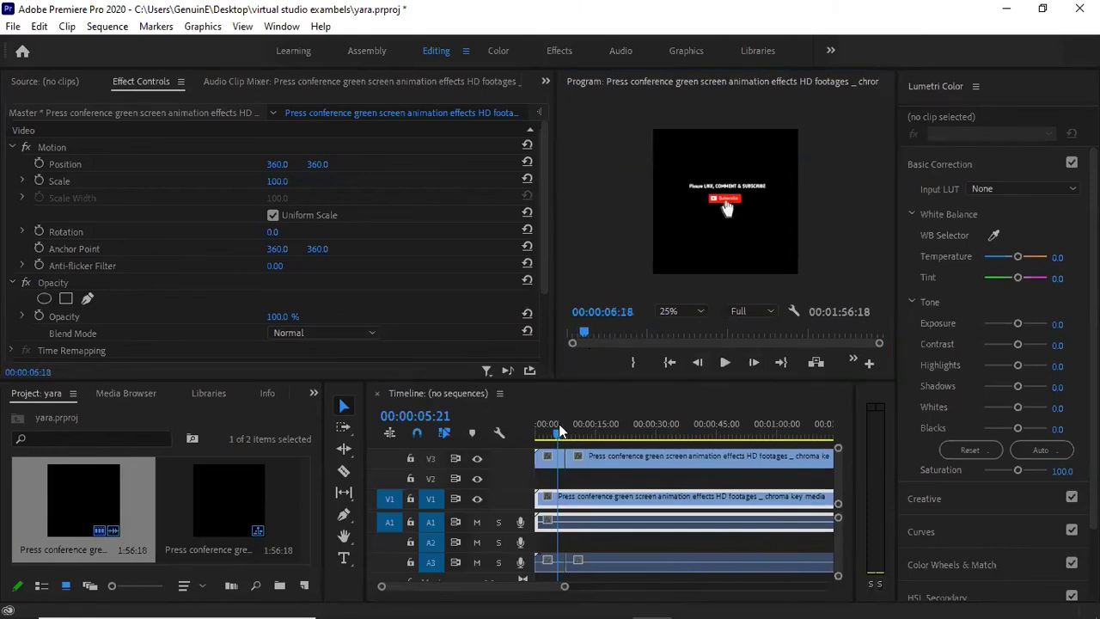
click(573, 430)
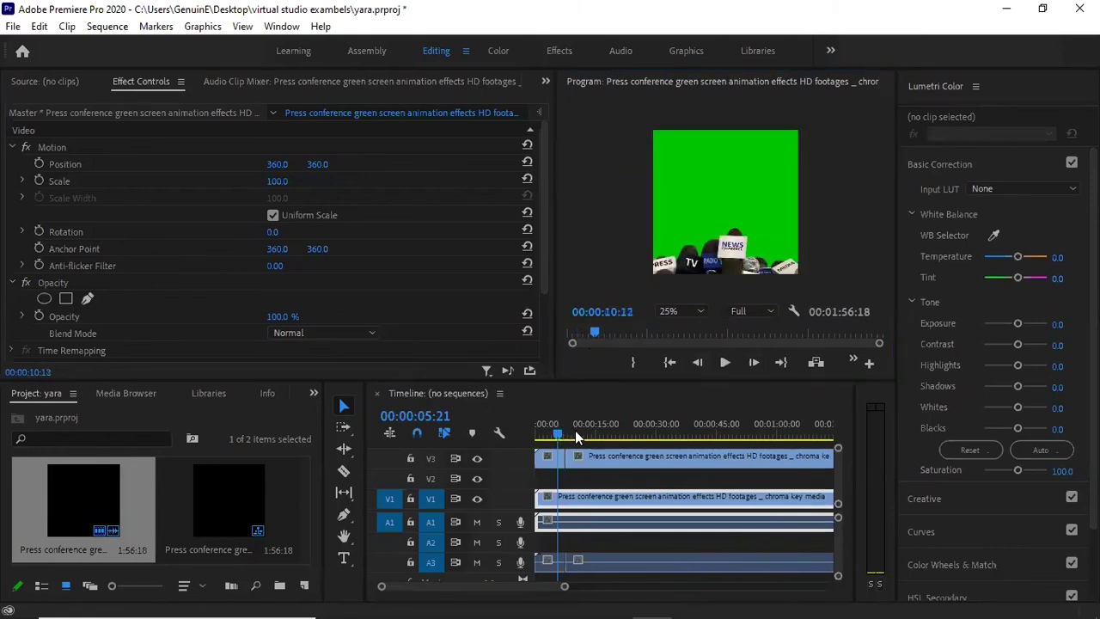
click(564, 435)
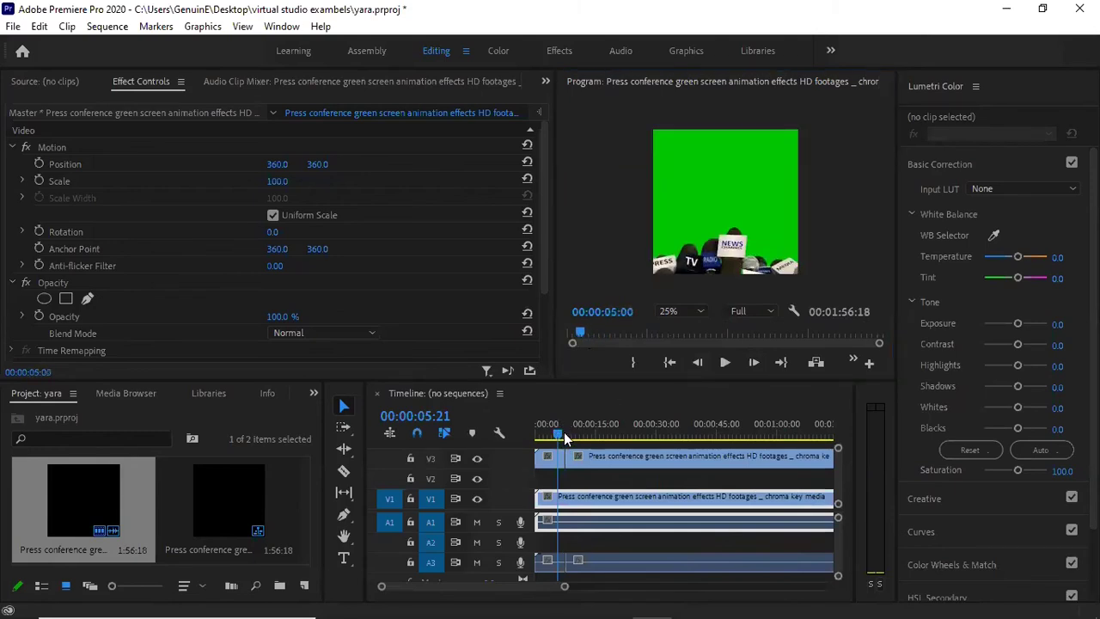
click(564, 435)
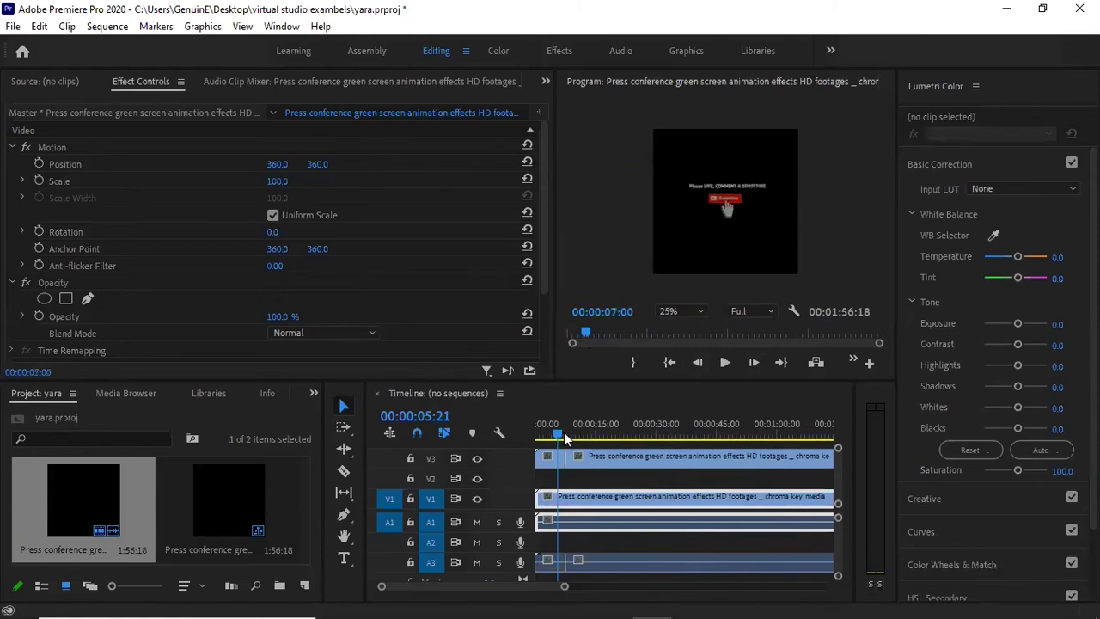
click(559, 436)
click(565, 438)
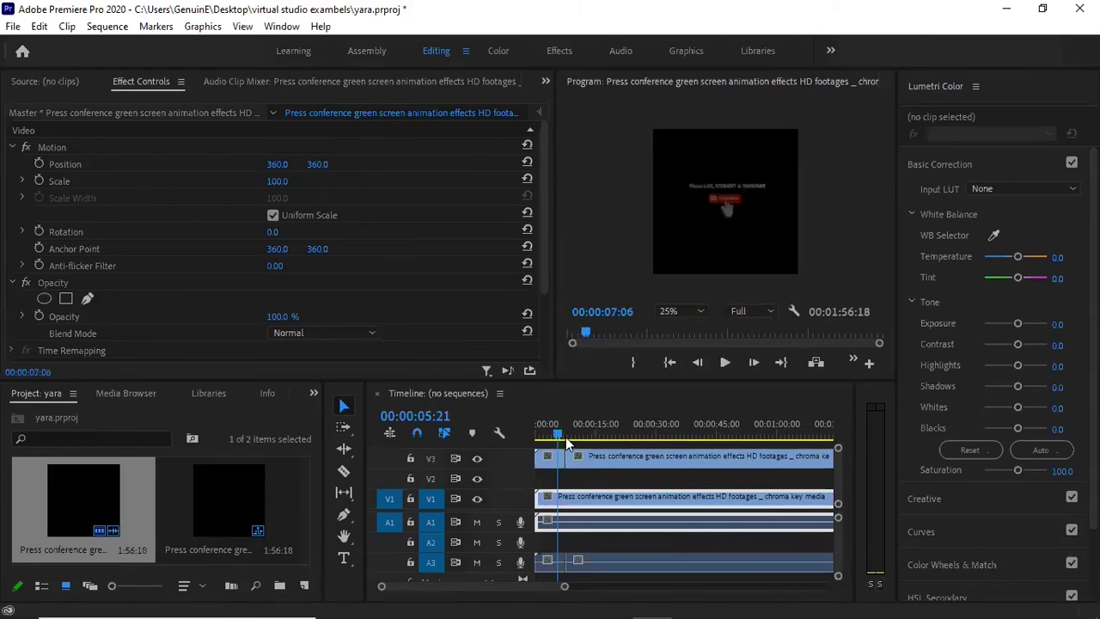
click(559, 447)
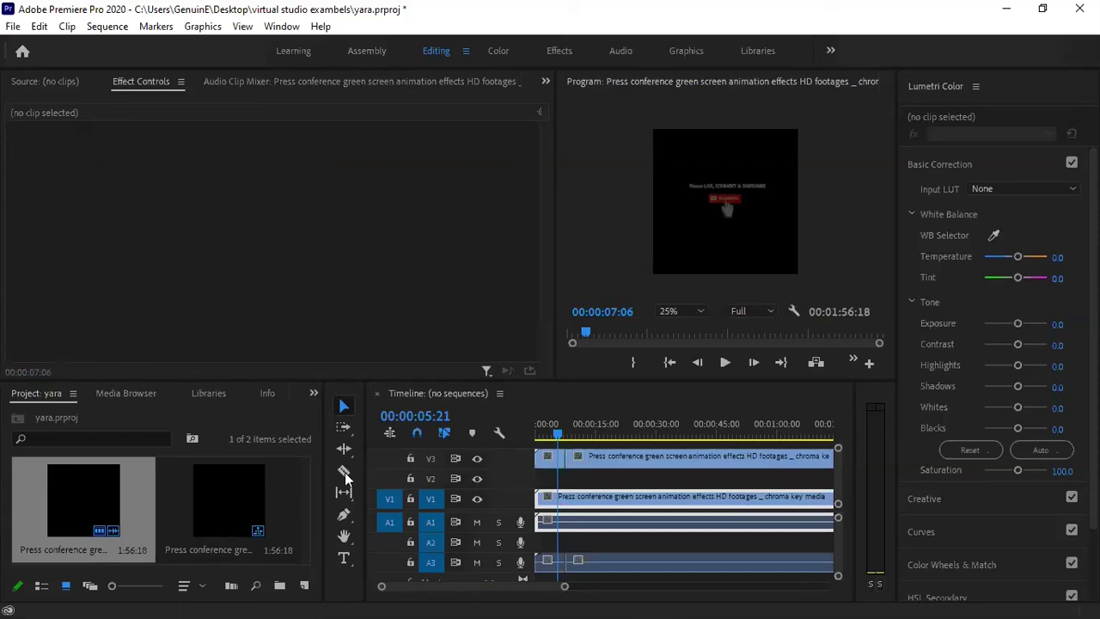
click(551, 459)
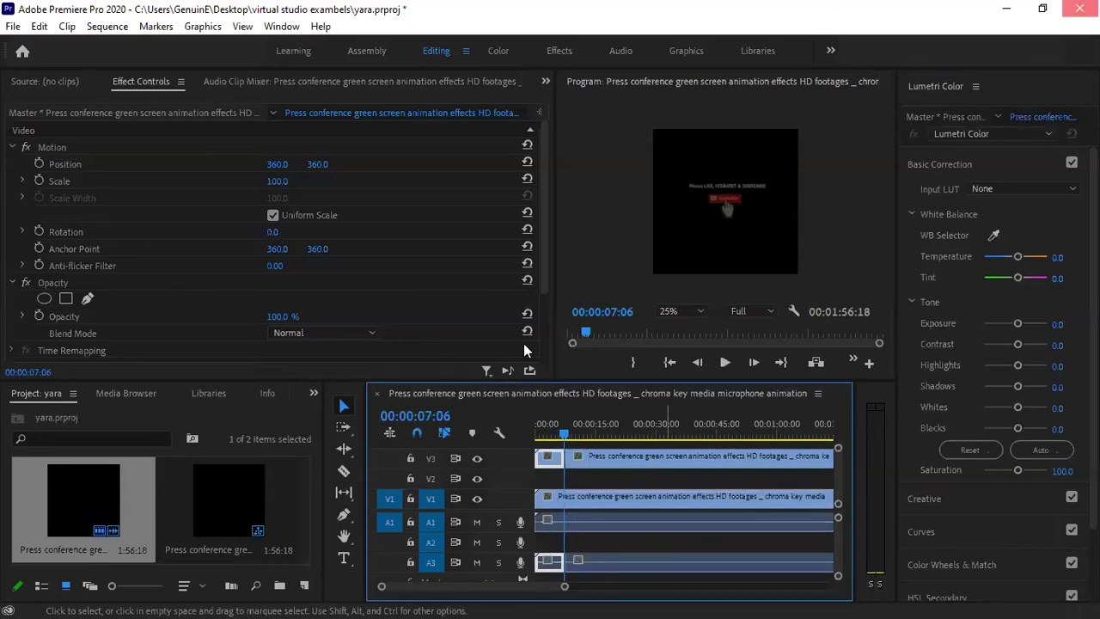
Switch to After Effects and start a new composition with the same name as the Premiere Pro project.
click(552, 330)
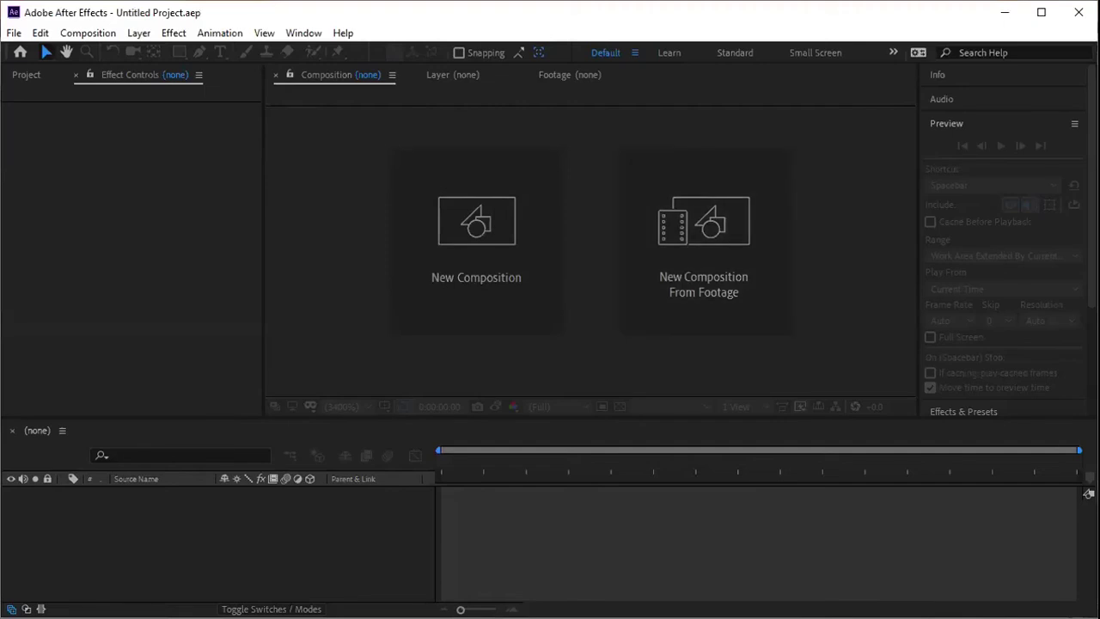
scroll(1001, 240, down, 3)
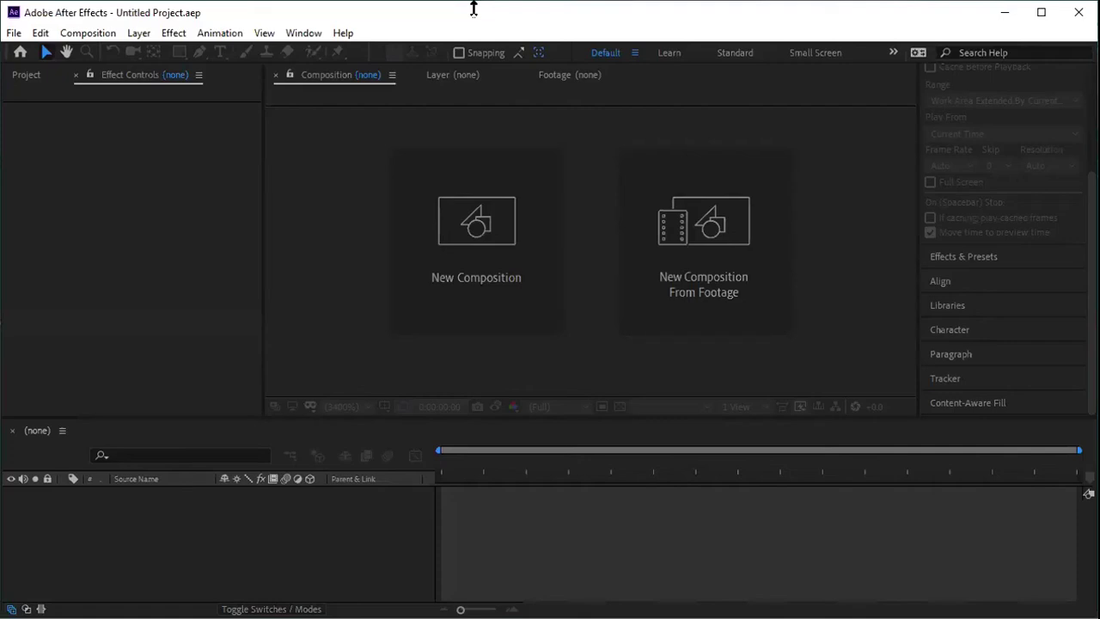
click(104, 36)
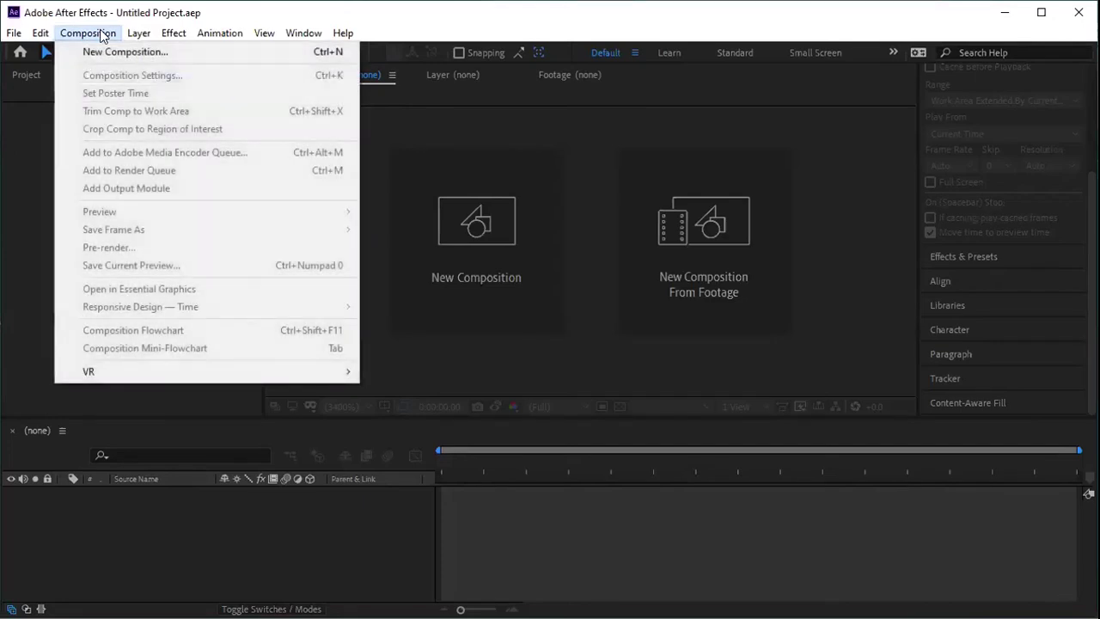
click(134, 51)
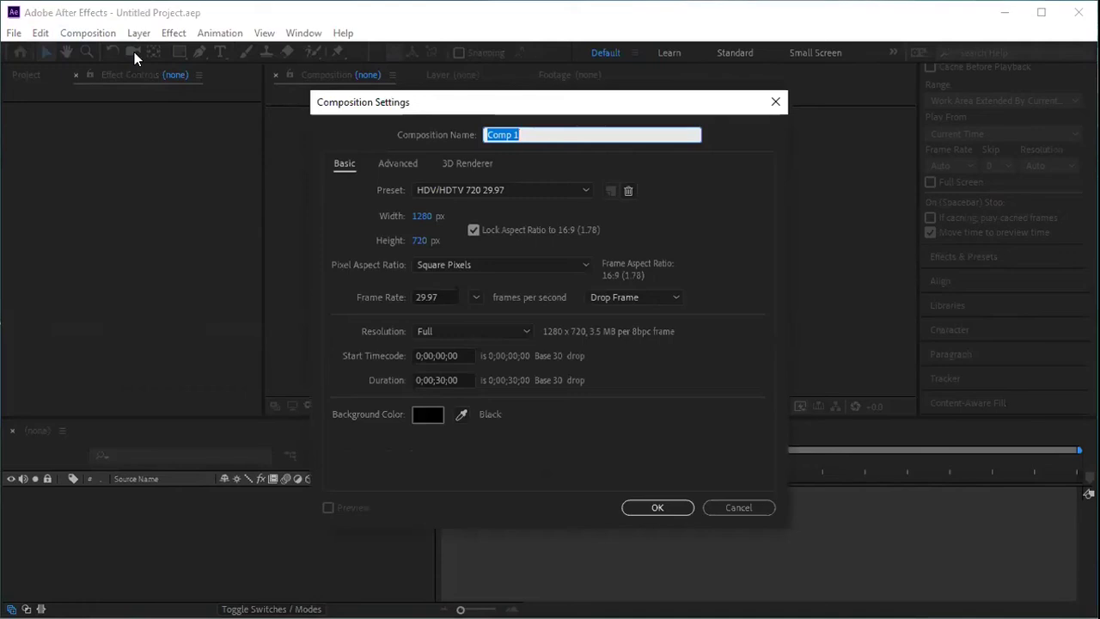
text(yara)
Set the composition preset to DVCPRO HD 1080 29.97 and the resolution to Full.
click(491, 191)
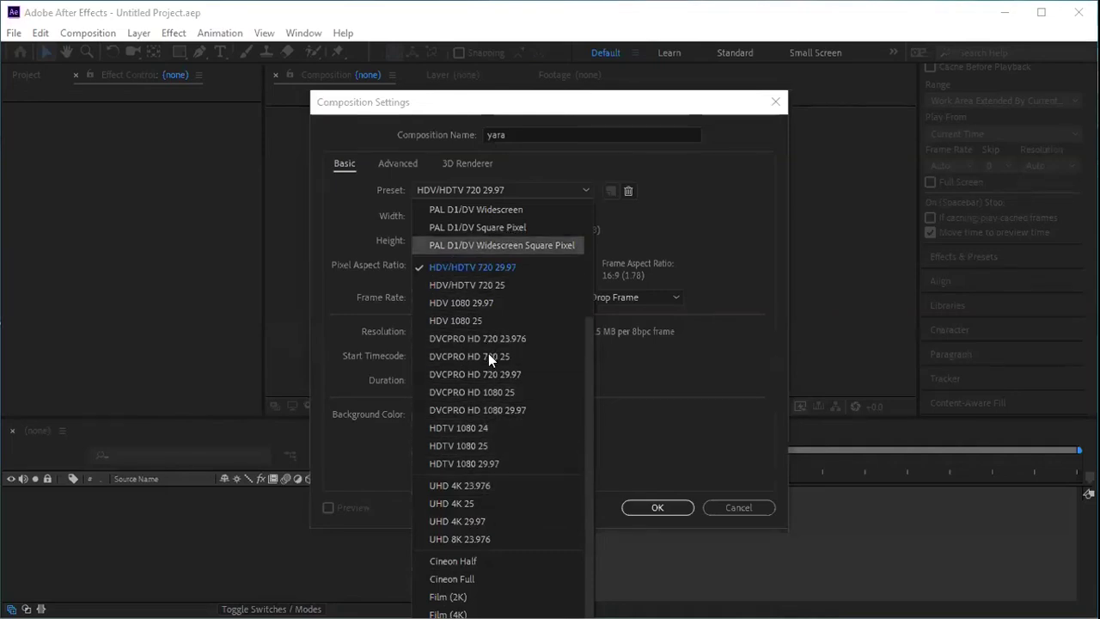
click(508, 411)
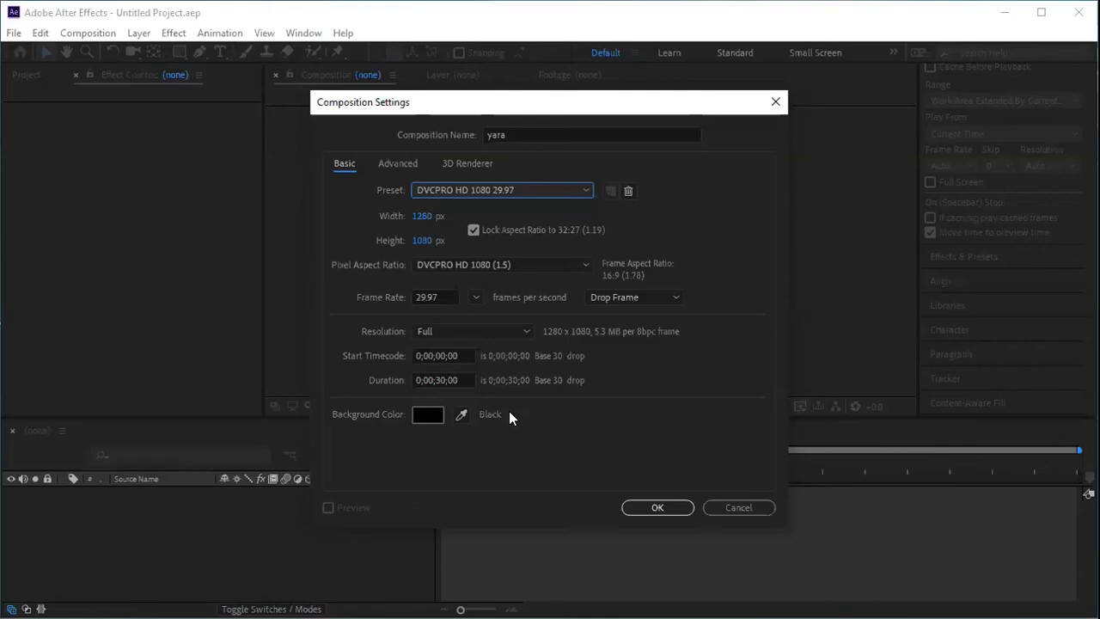
click(516, 331)
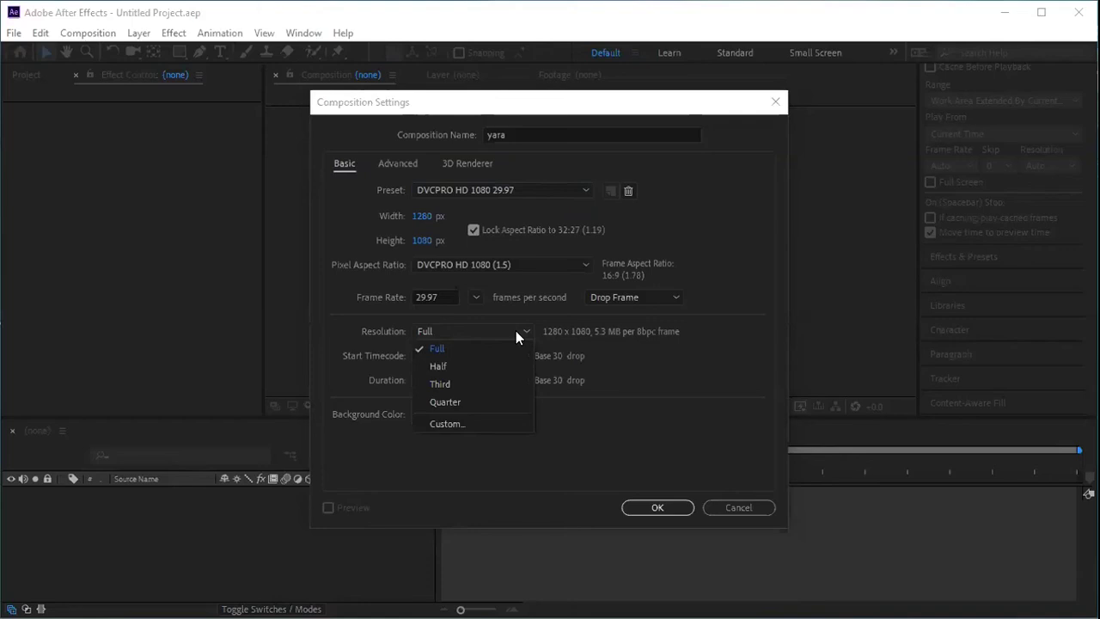
click(468, 352)
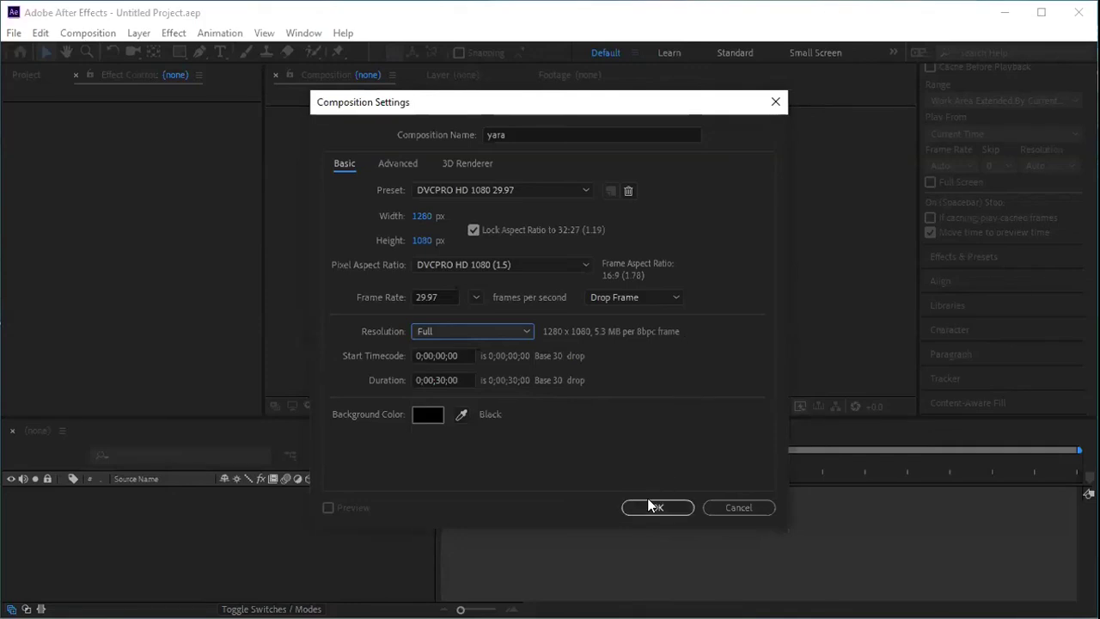
Set the composition preset to HDV 1080 29.97 and create the composition.
click(585, 192)
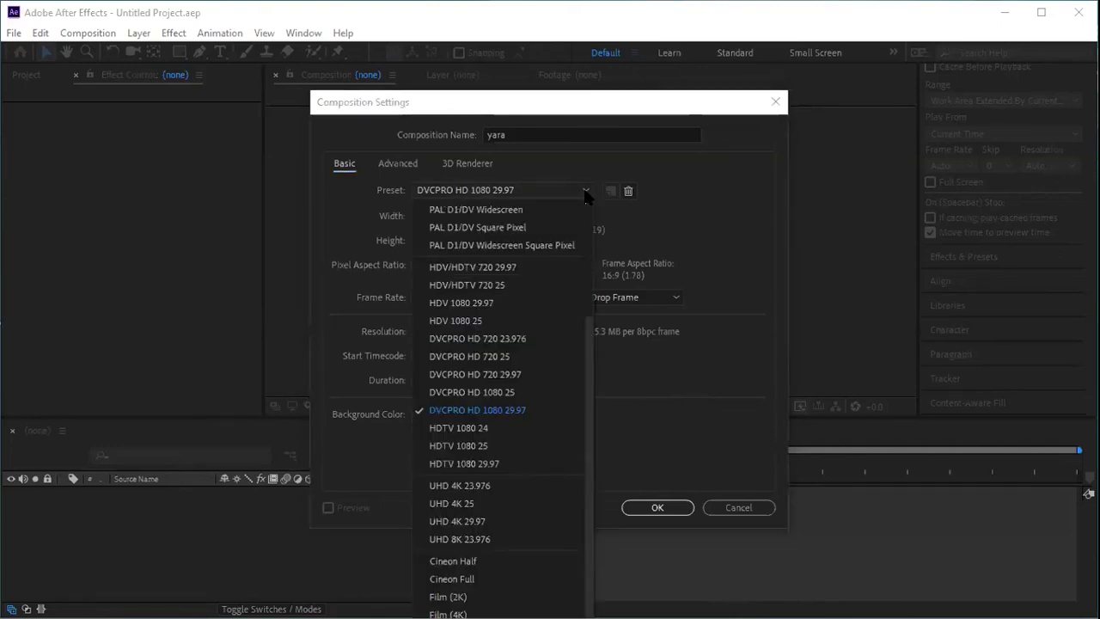
click(529, 301)
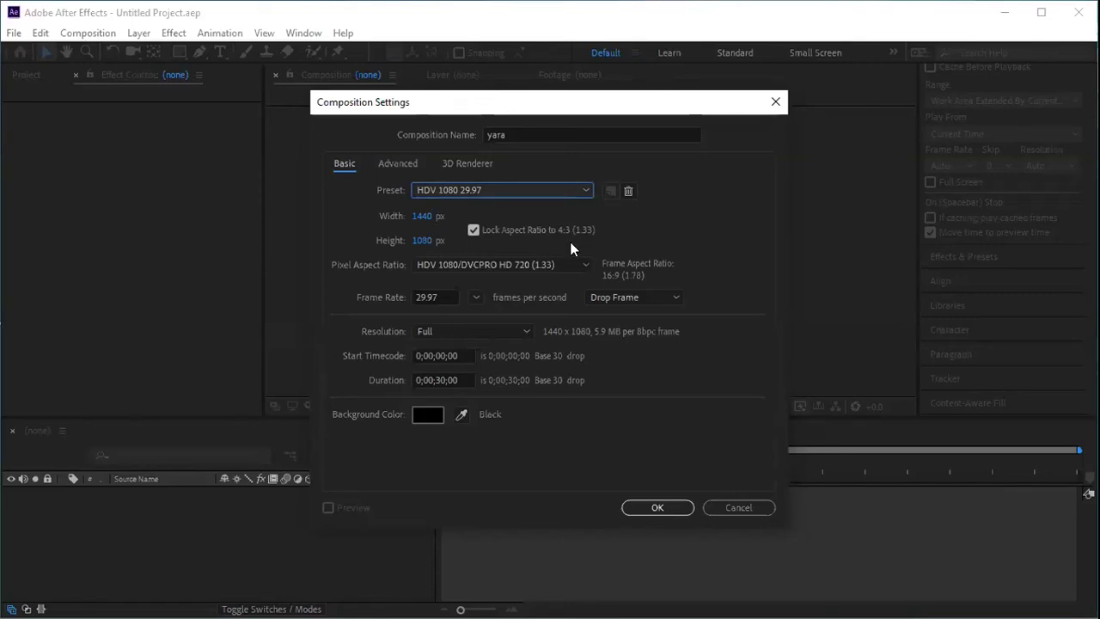
click(667, 512)
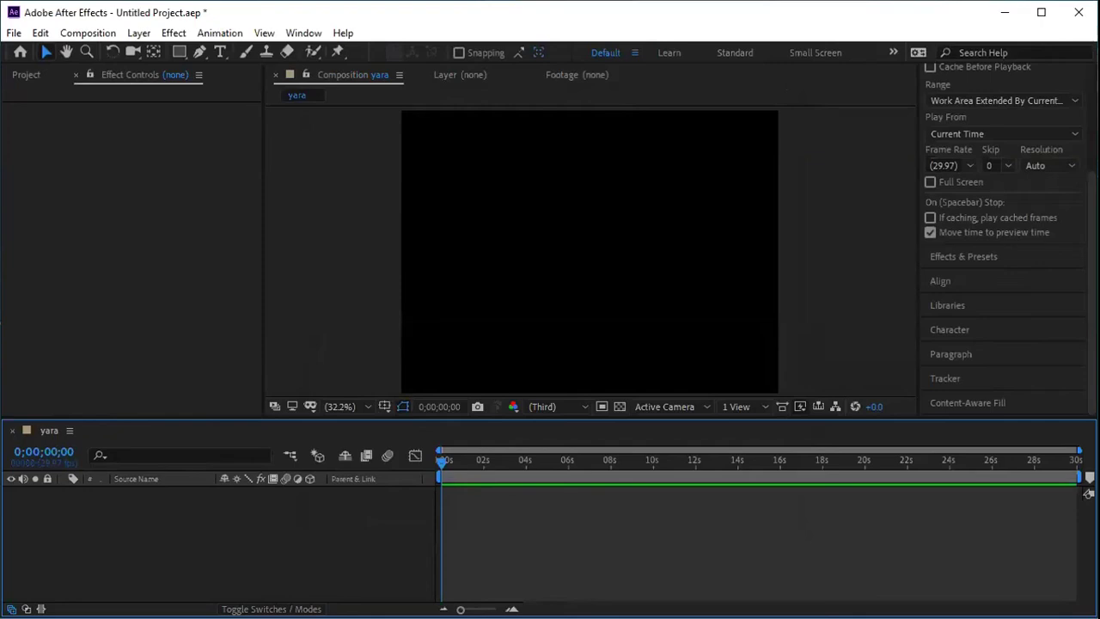
click(13, 33)
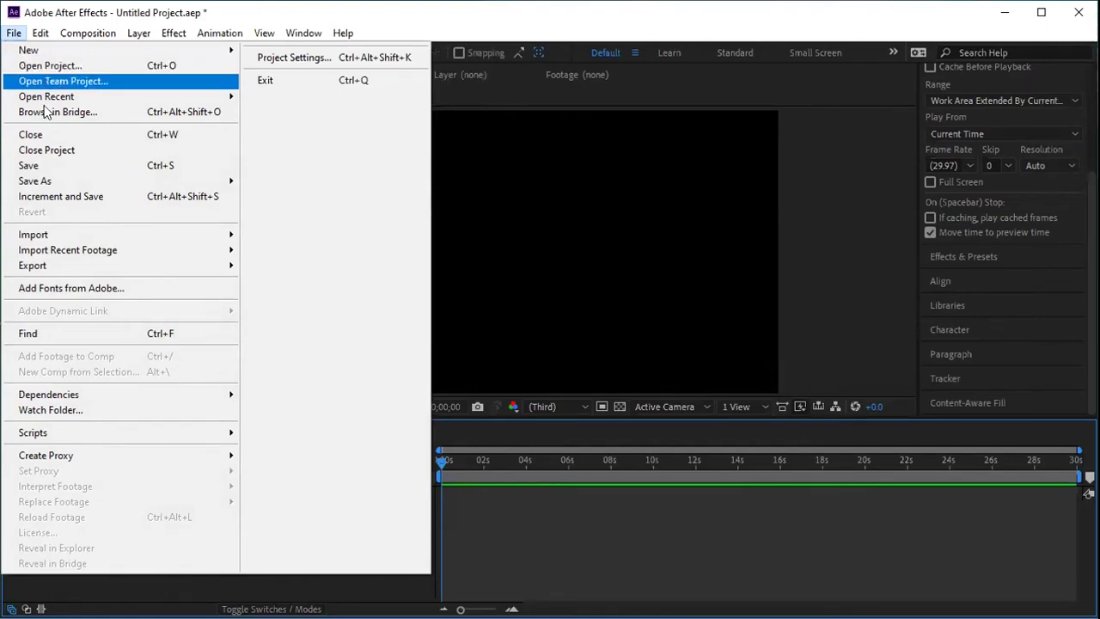
mouse_move(64, 230)
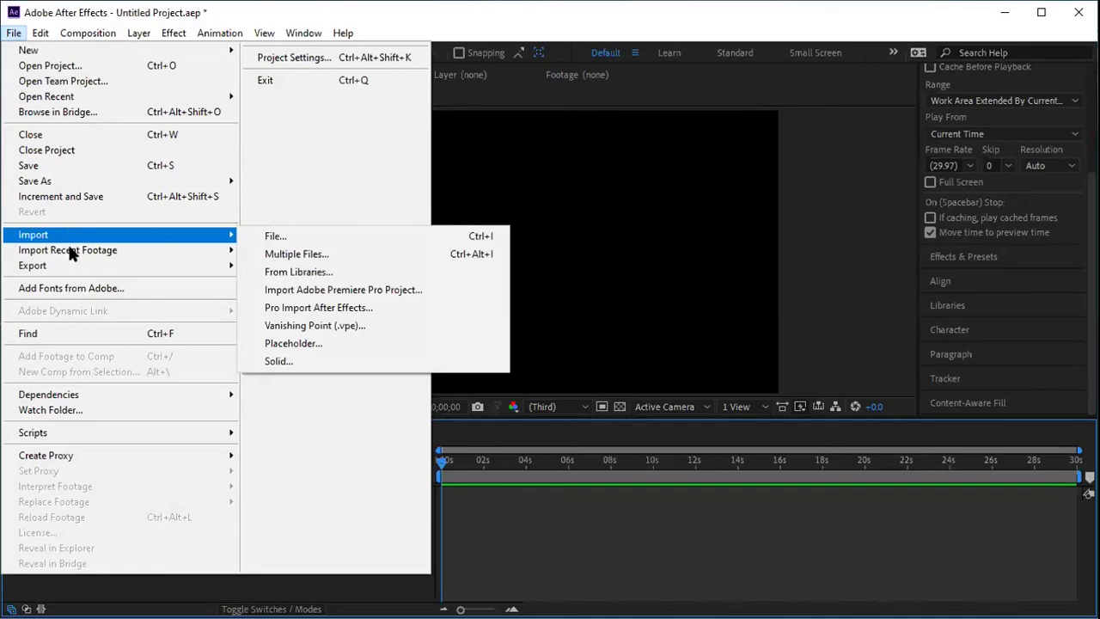
mouse_move(75, 262)
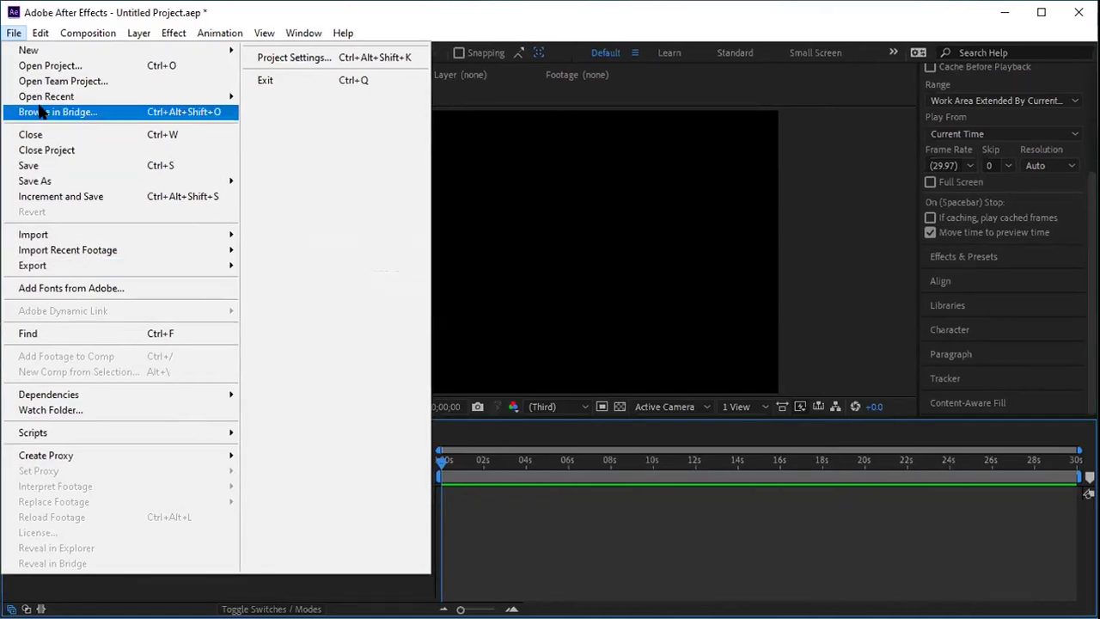
mouse_move(39, 34)
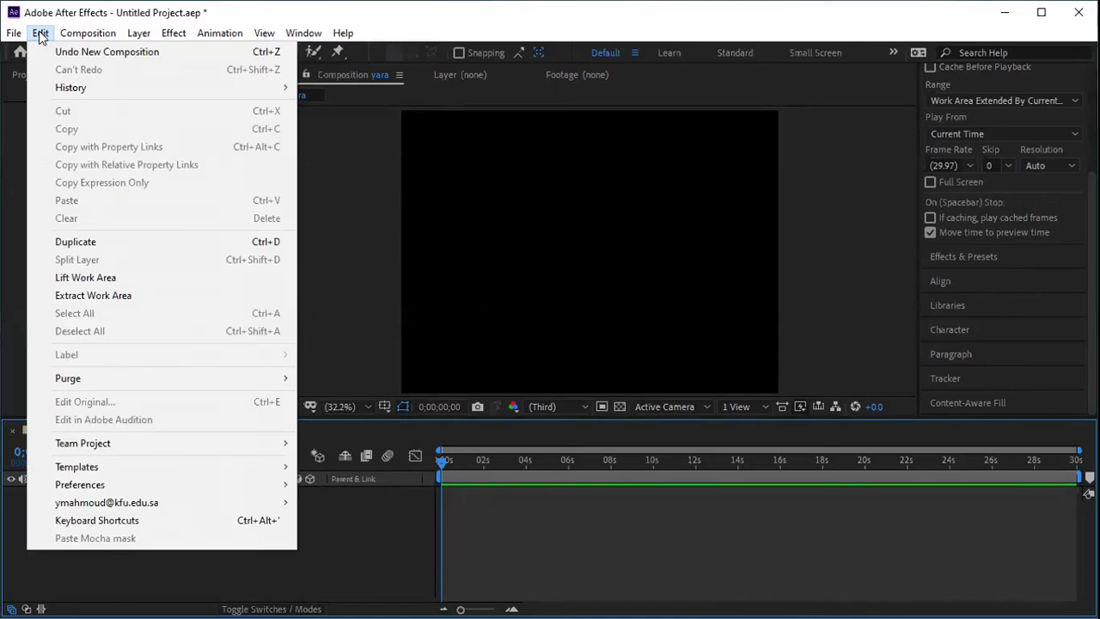
mouse_move(72, 35)
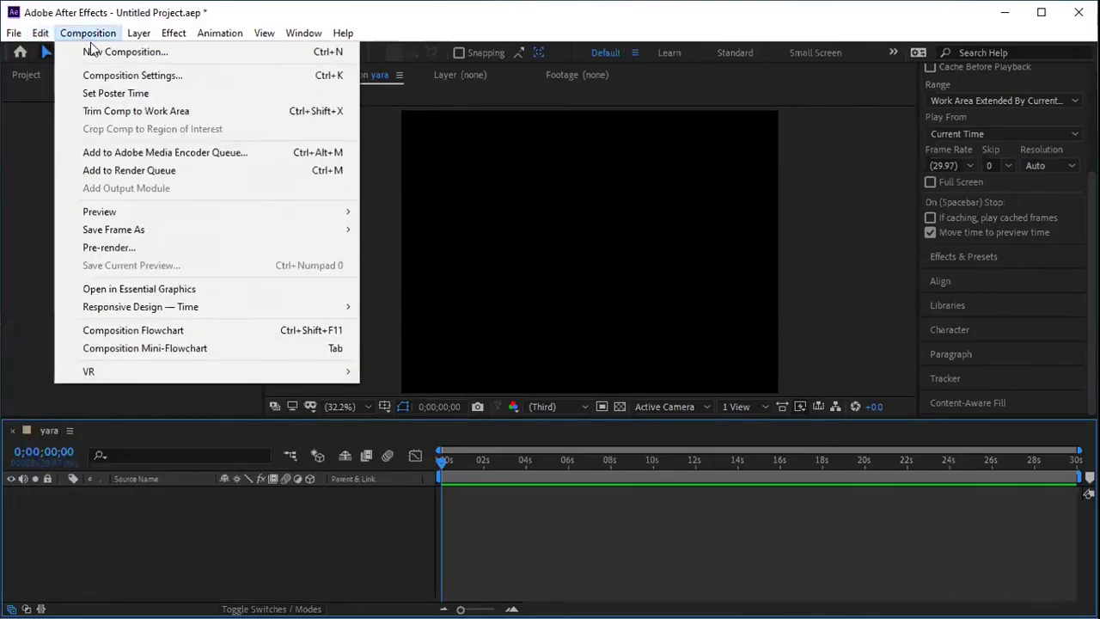
click(95, 54)
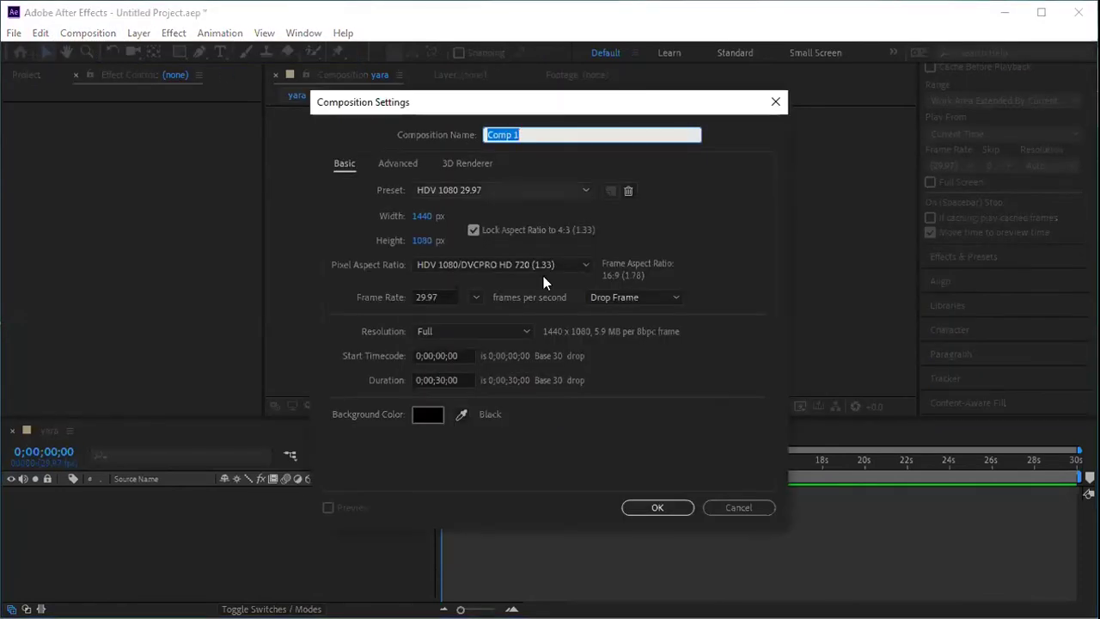
click(737, 501)
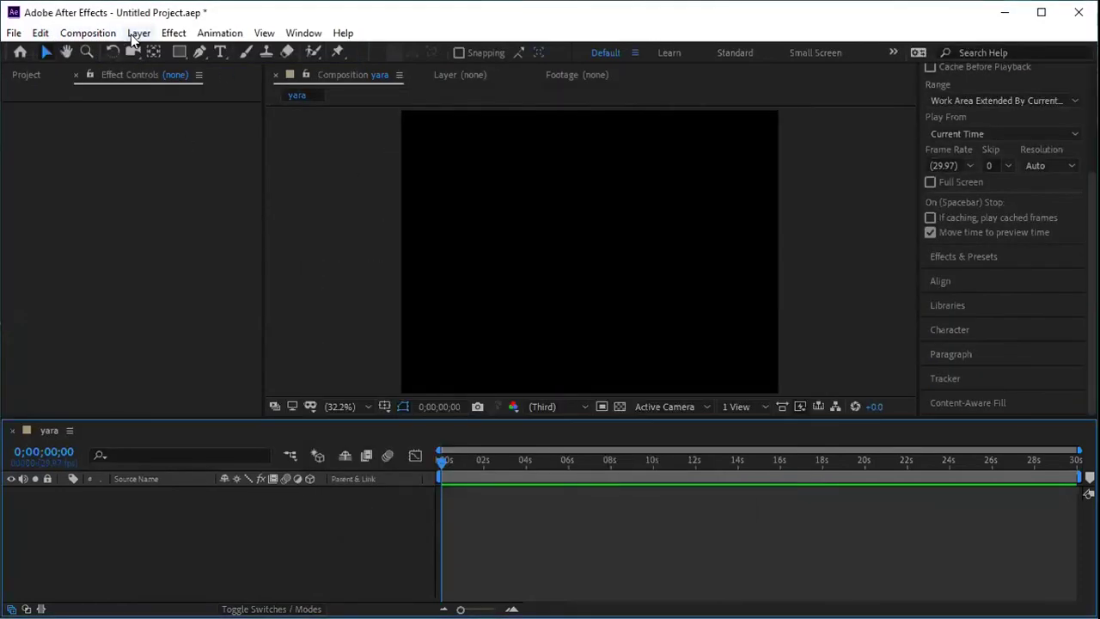
click(131, 34)
mouse_move(171, 34)
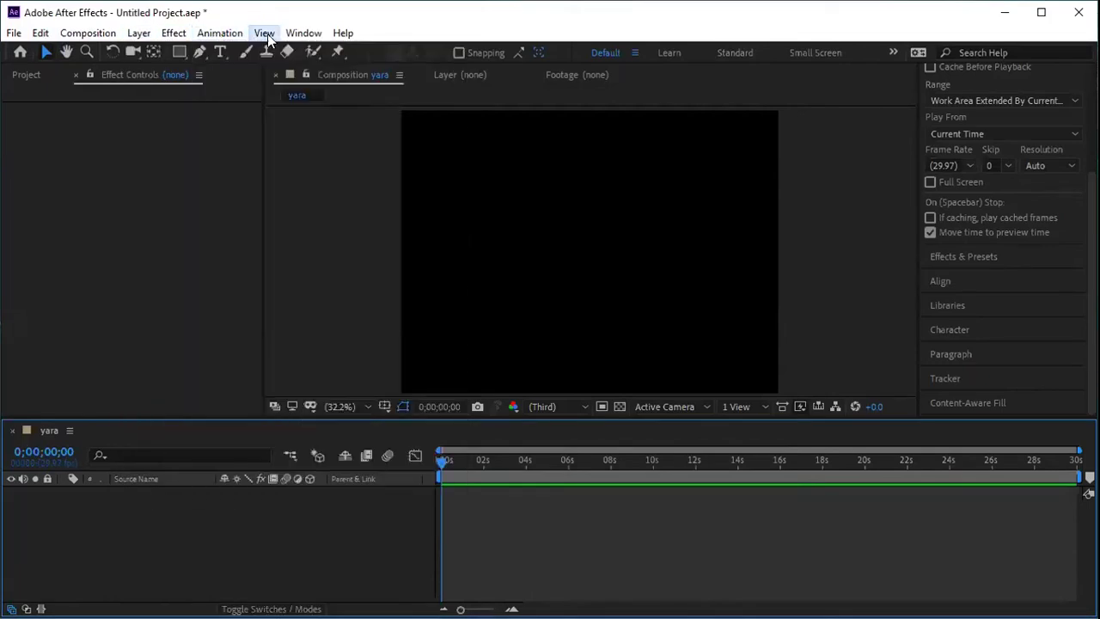
Set the magnification of the composition view to Fit.
mouse_move(267, 34)
click(162, 218)
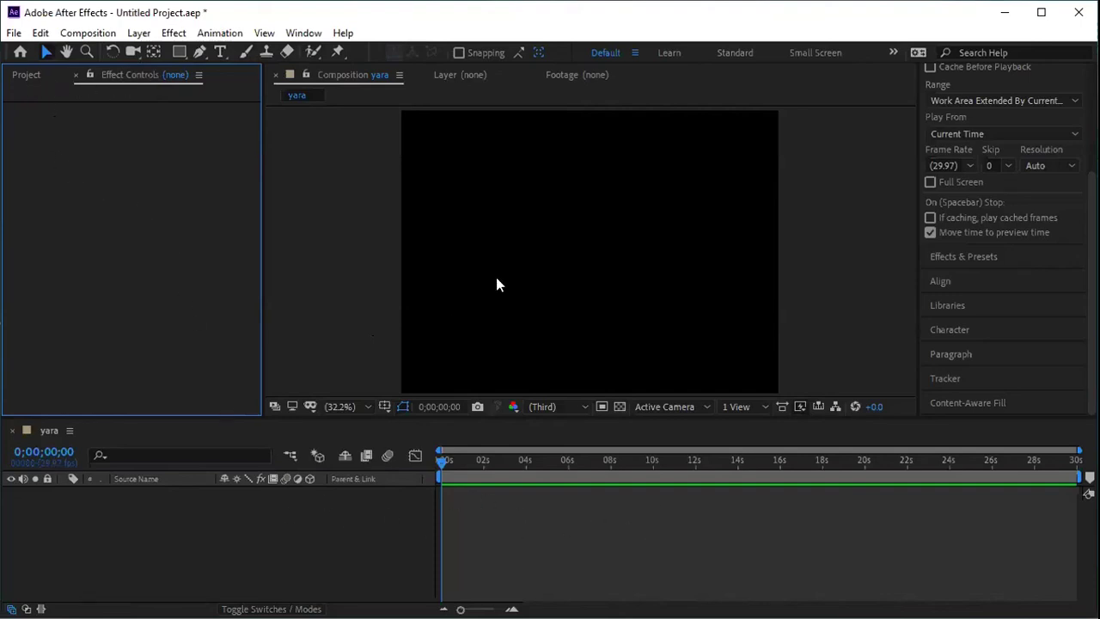
click(367, 406)
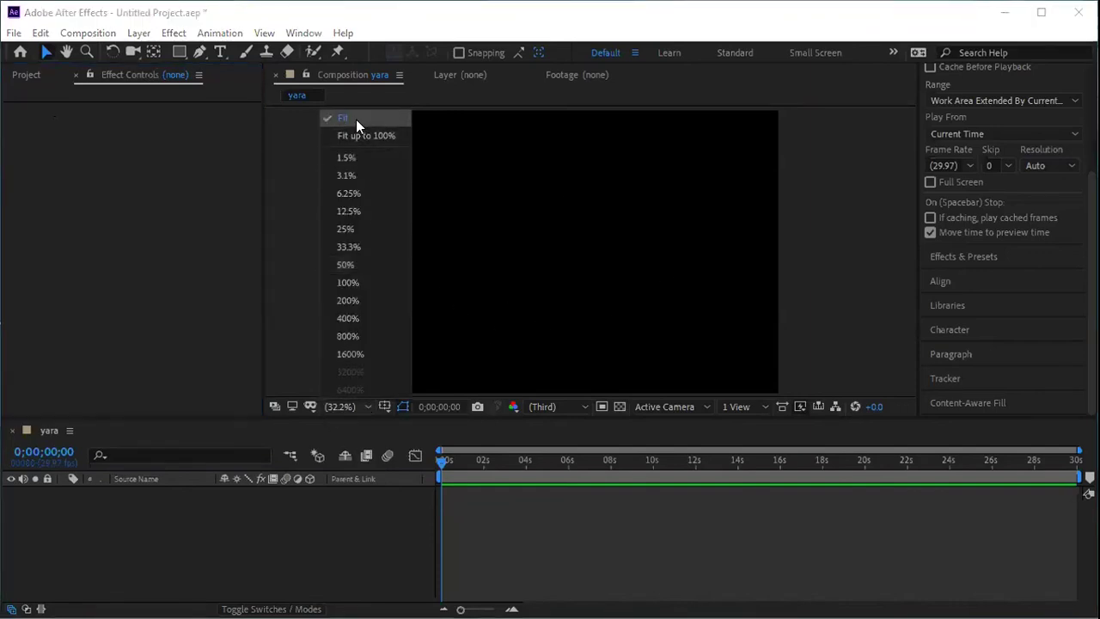
click(355, 123)
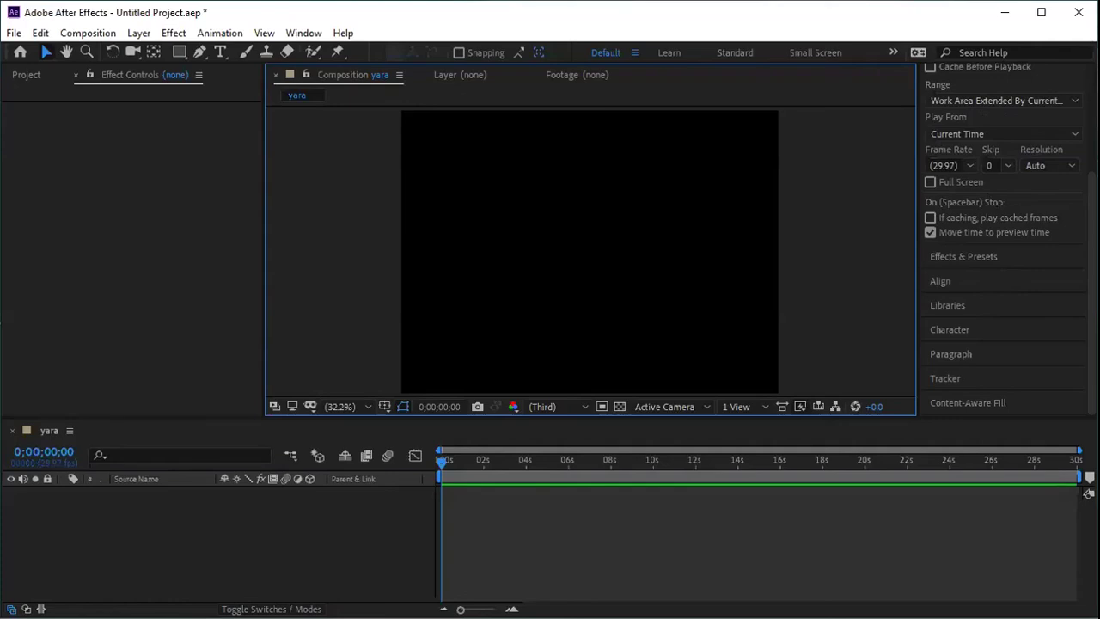
Import the green screen clip of the old cartoon man into the composition and show the project's items.
click(13, 33)
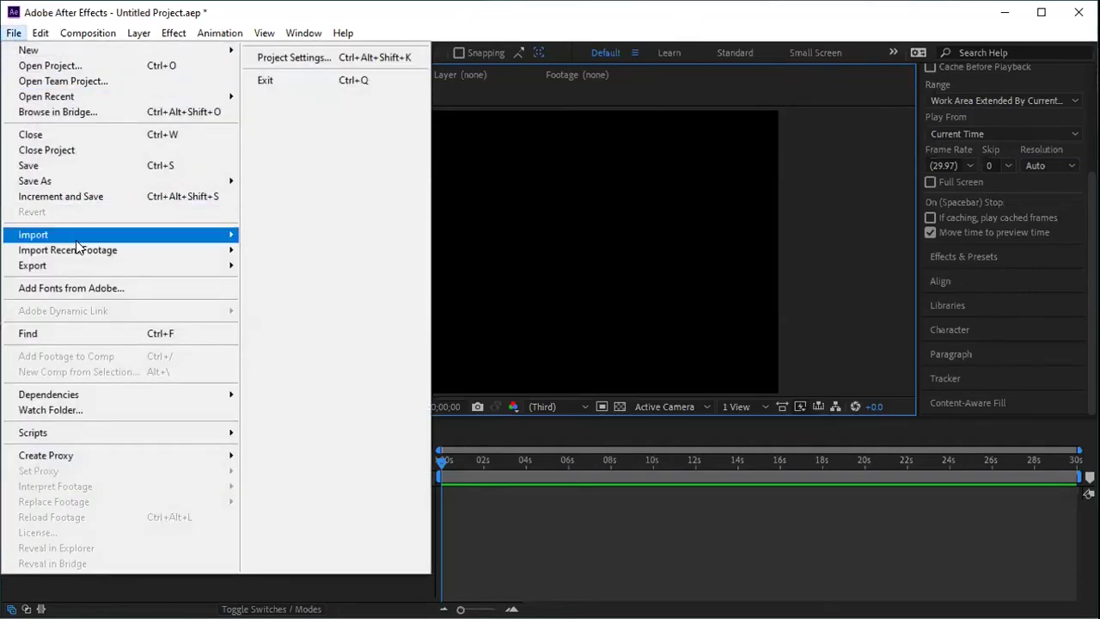
mouse_move(198, 241)
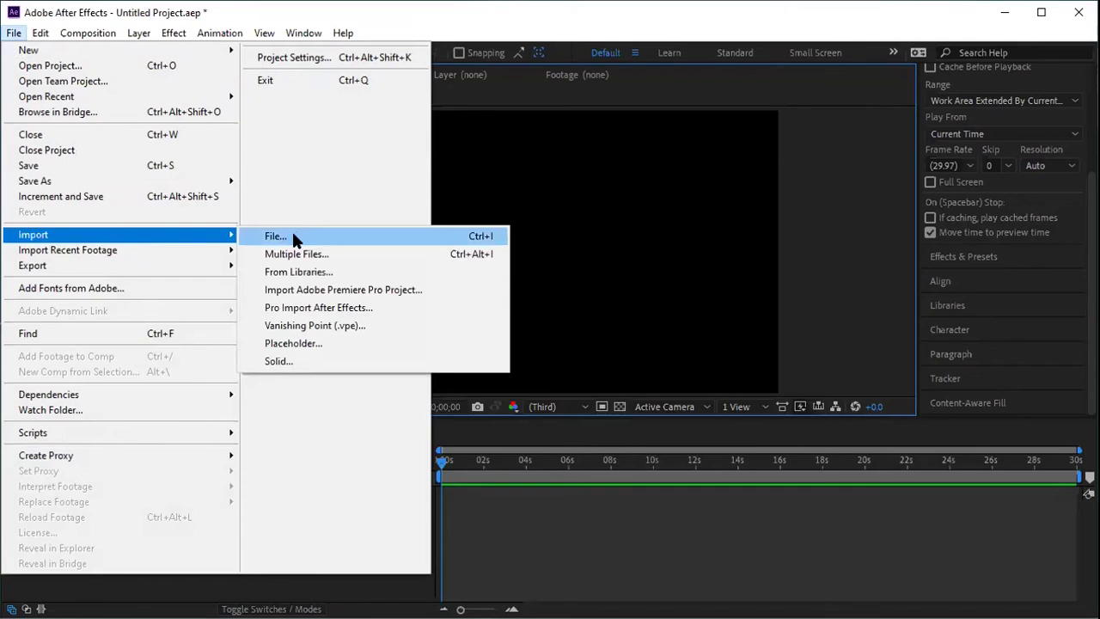
click(464, 254)
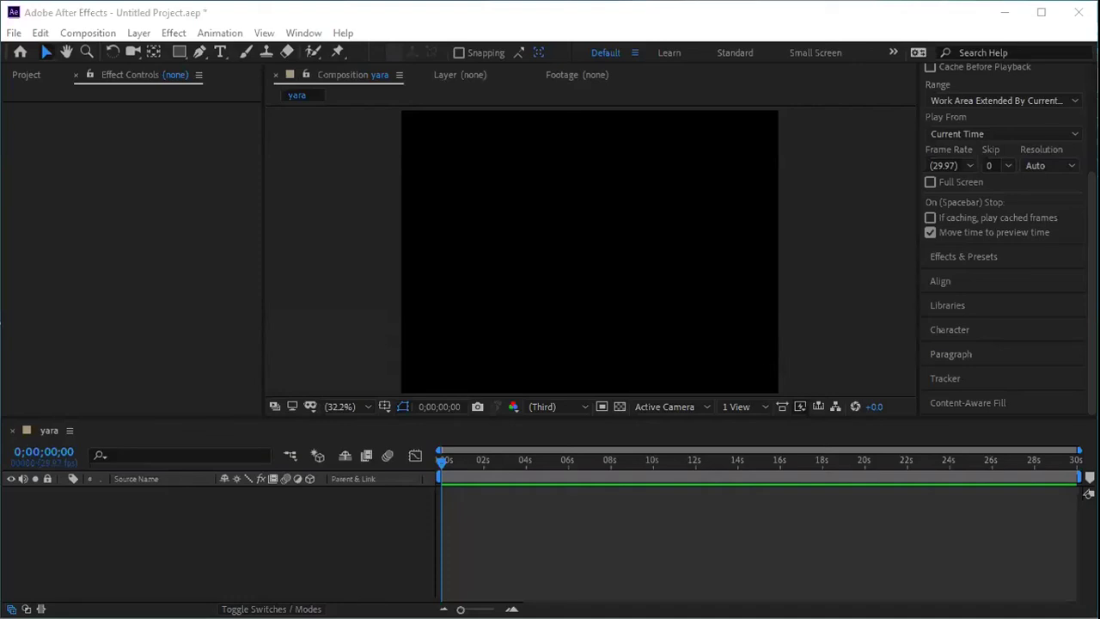
drag(4, 549, 92, 553)
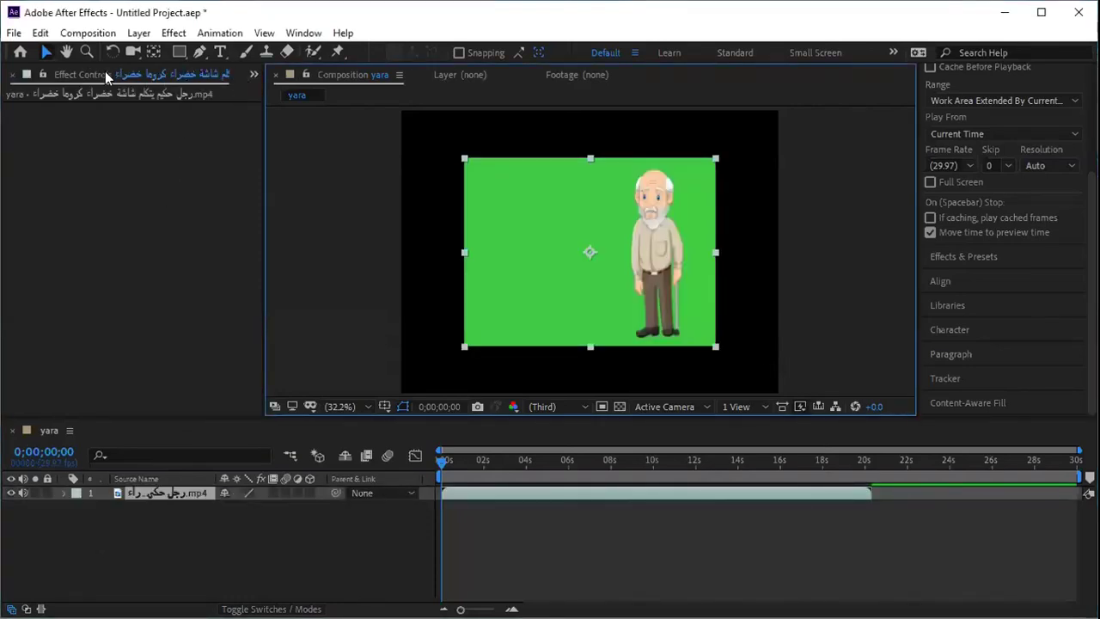
click(252, 75)
click(287, 99)
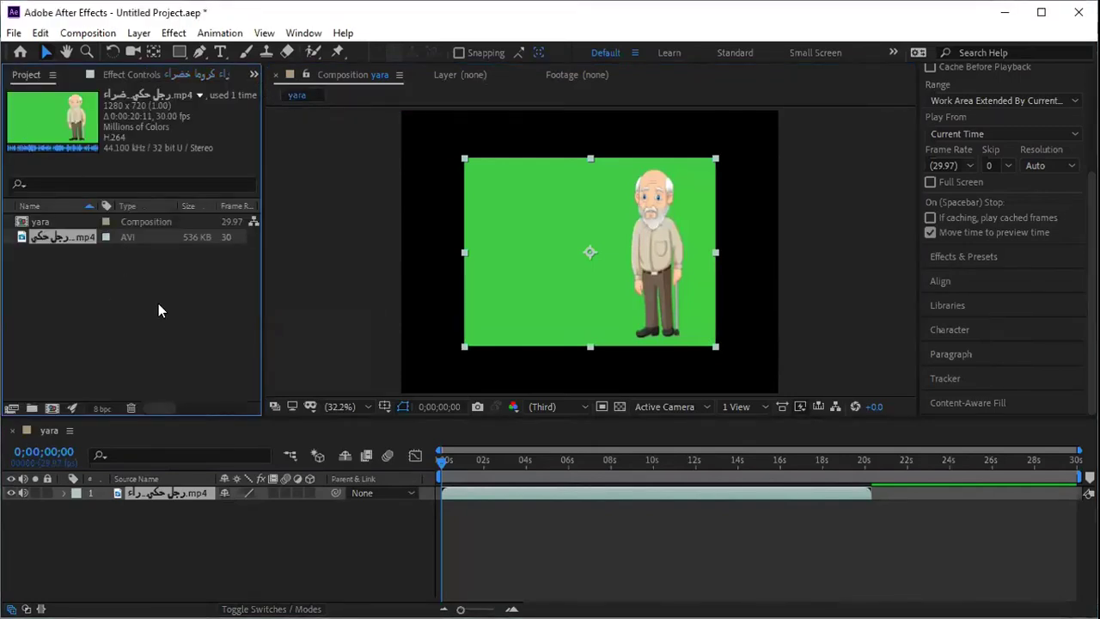
Rename the imported cartoon man clip in the project as كرتون.
right_click(48, 239)
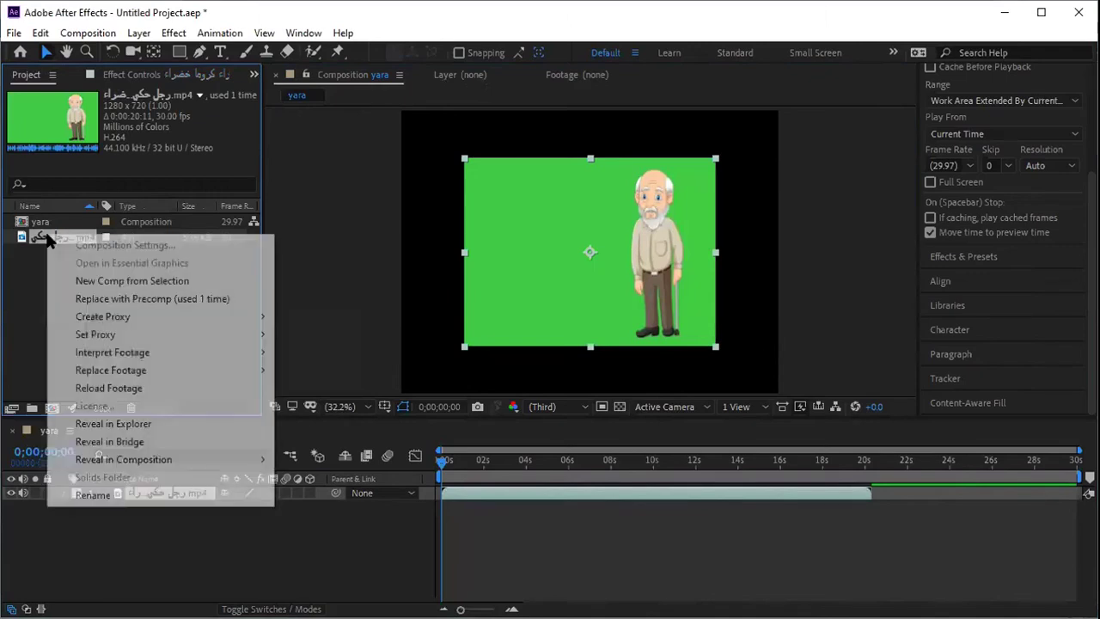
click(89, 495)
text(hgaowd)
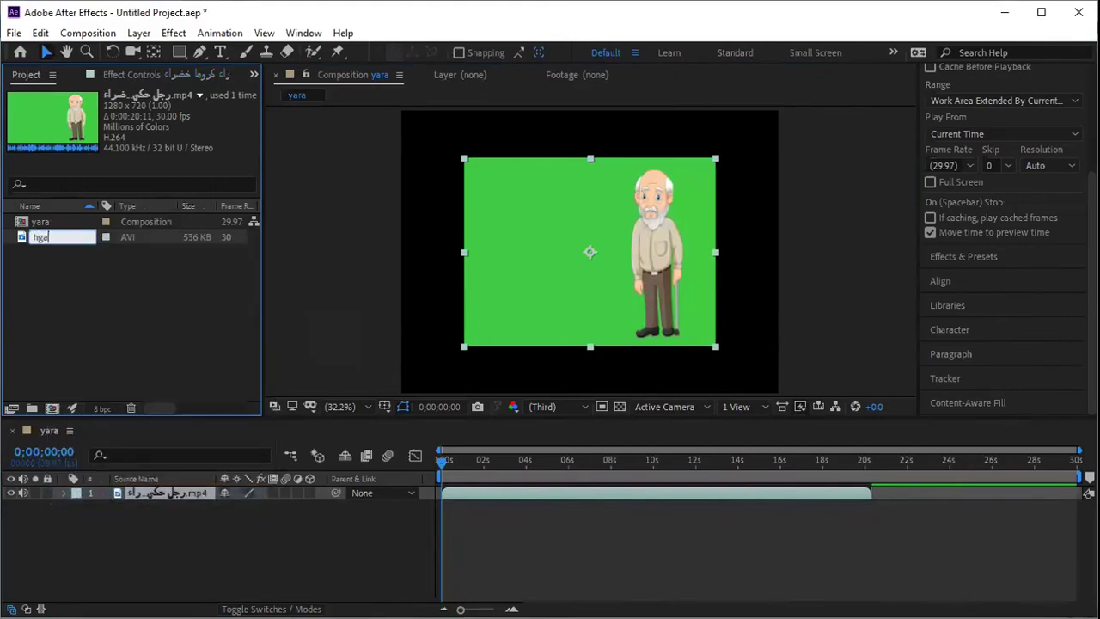
key(BackSpace)
key(BackSpace)
key(BackSpace)
key(BackSpace)
key(BackSpace)
key(BackSpace)
text(كرتون)
key(Return)
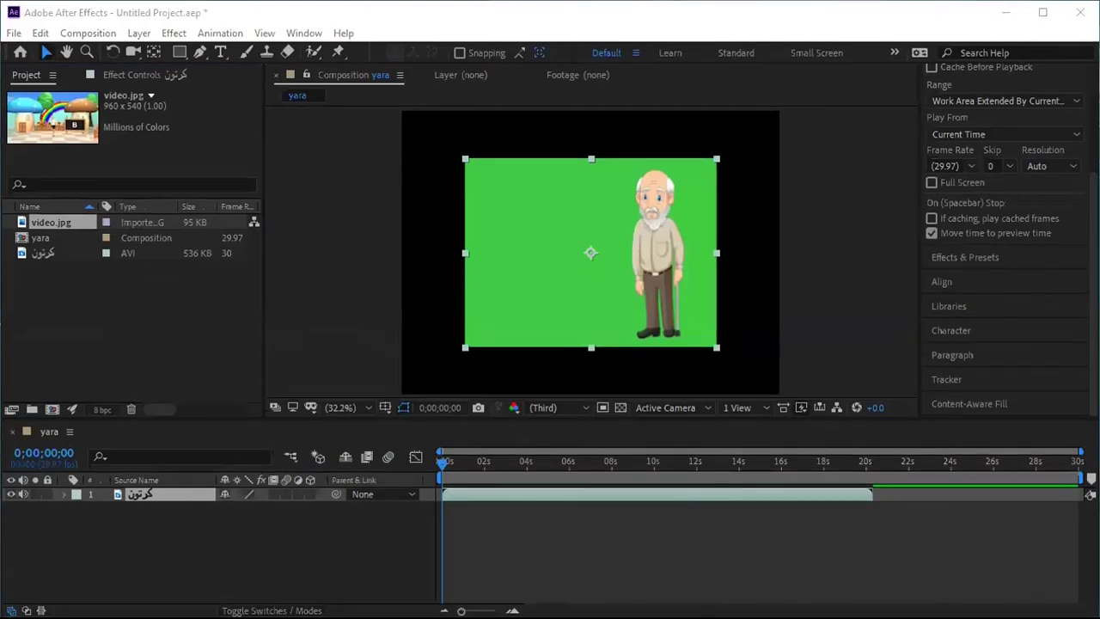
Import the y2mate green screen clip of the woman into the project and delete the كرتون layer from the timeline.
drag(0, 329, 99, 330)
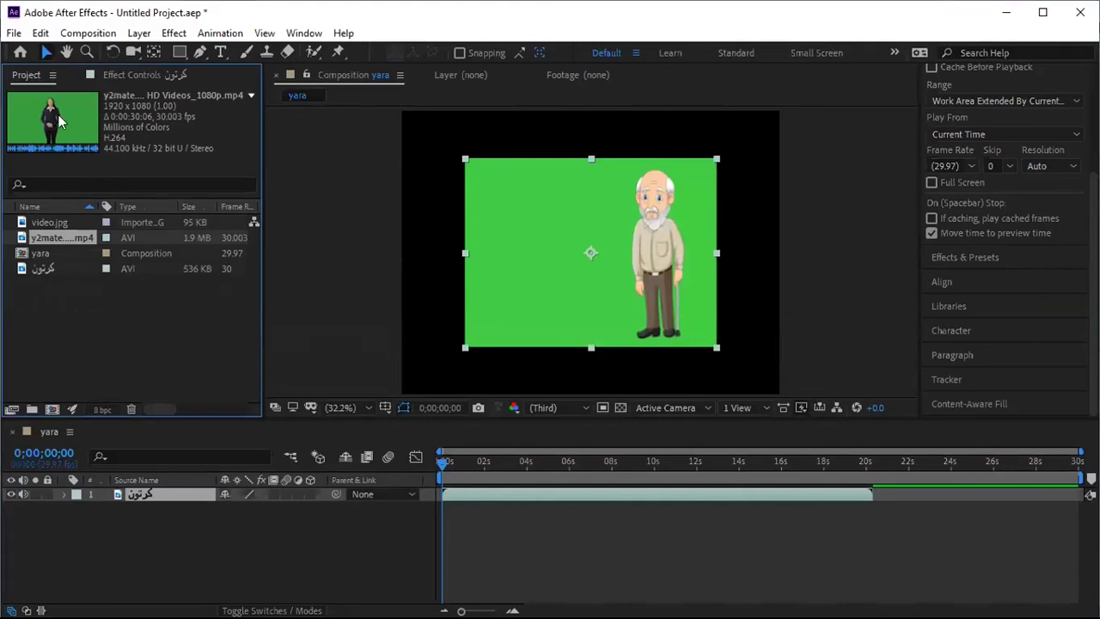
click(55, 266)
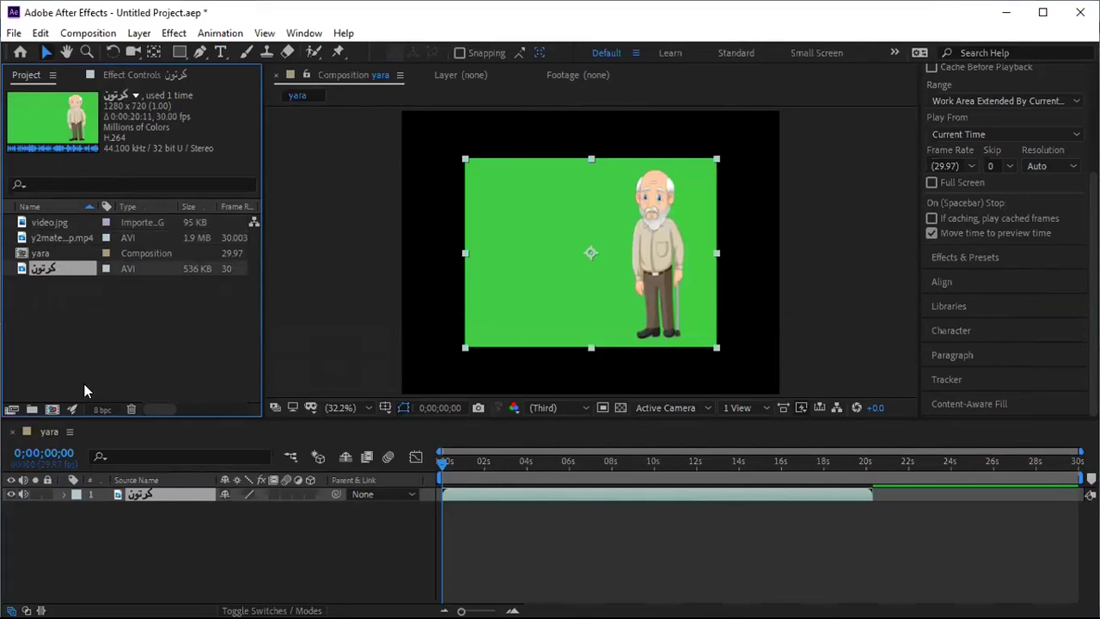
click(107, 491)
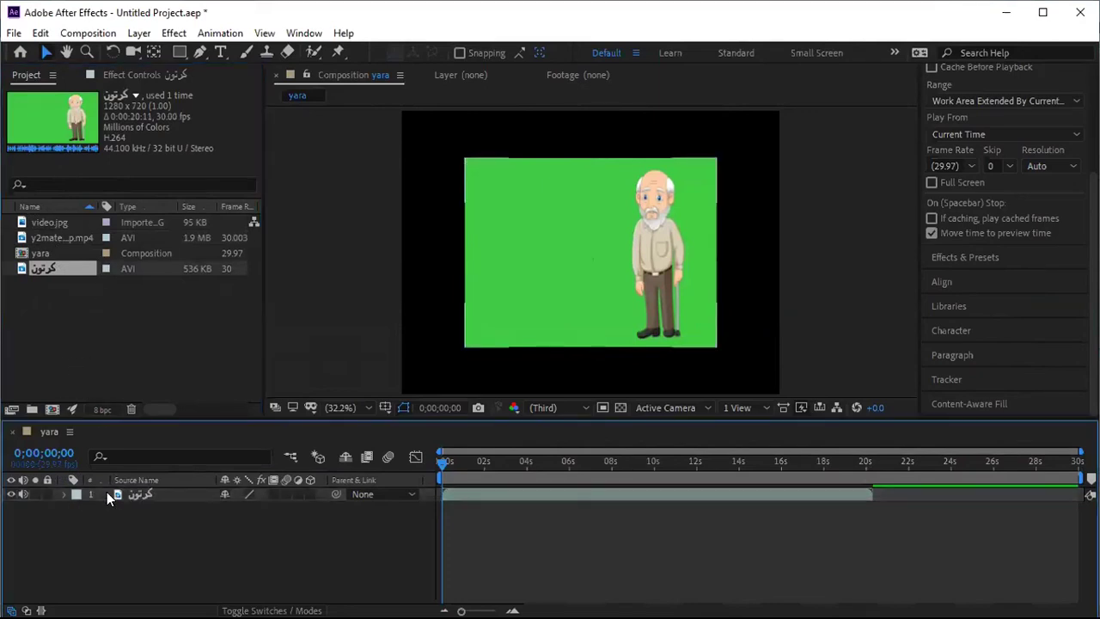
click(175, 498)
key(Delete)
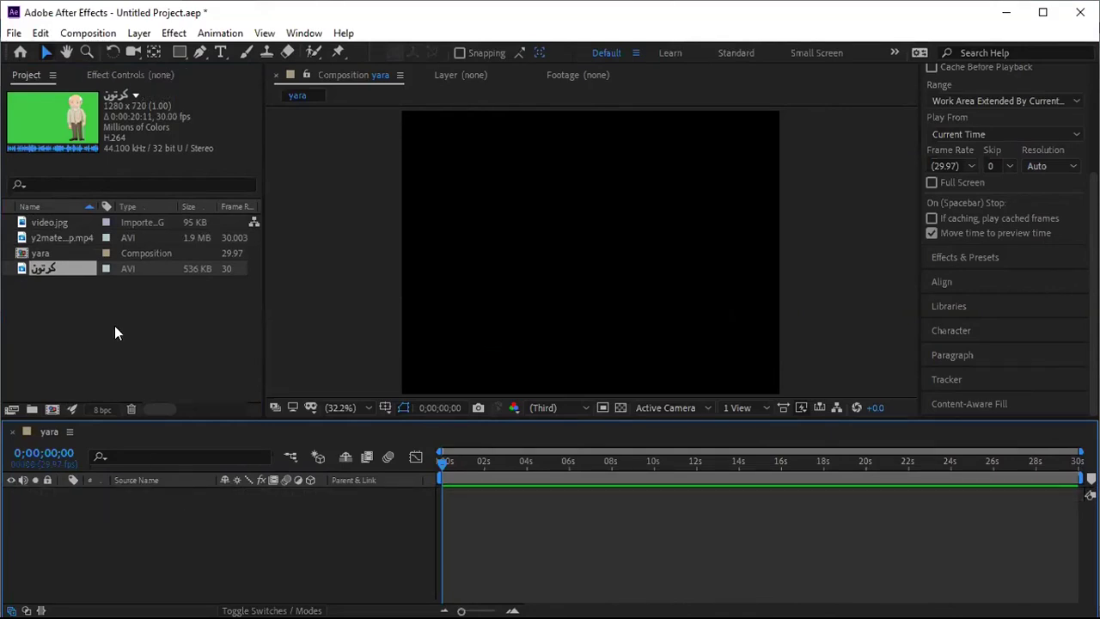
Rename the y2mate green screen clip of the woman in the project as حقيقي.
click(63, 235)
right_click(62, 235)
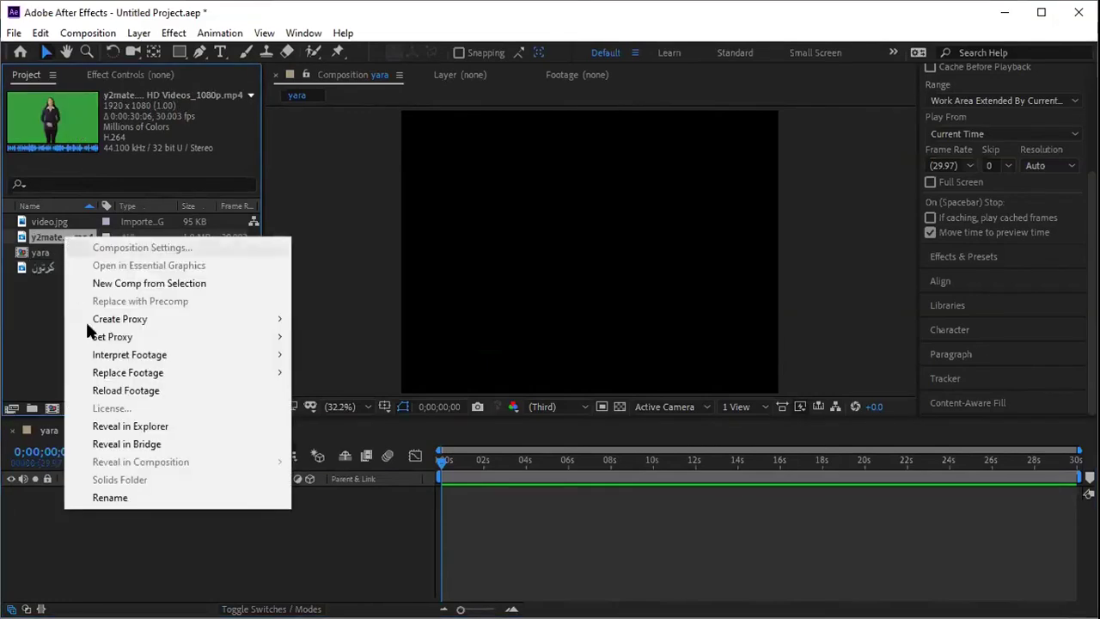
click(109, 497)
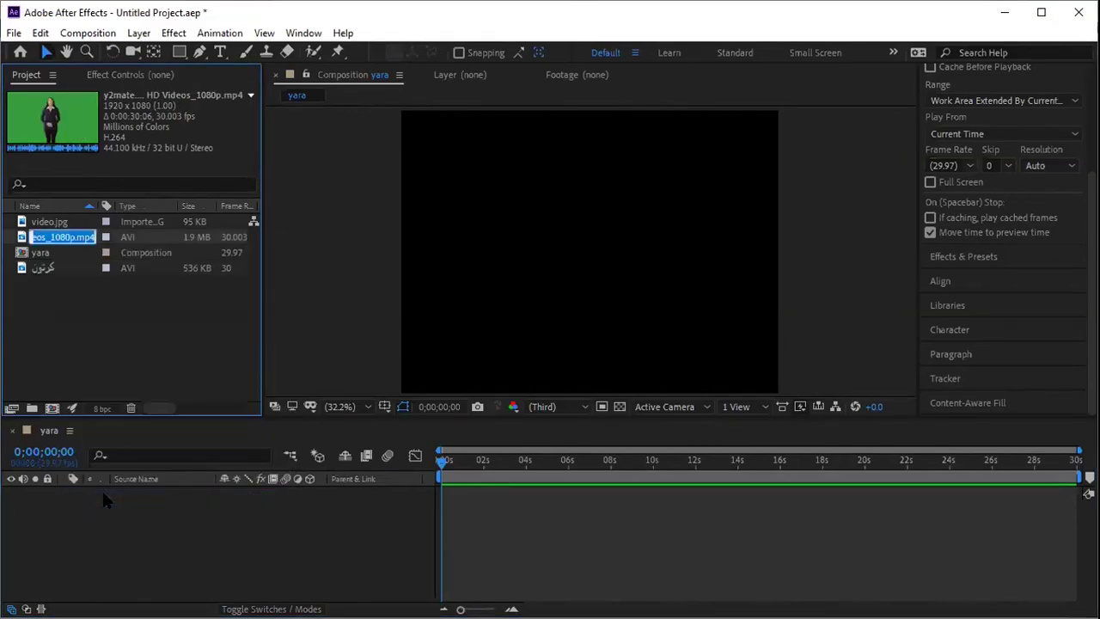
text(ذ)
key(BackSpace)
text(ح)
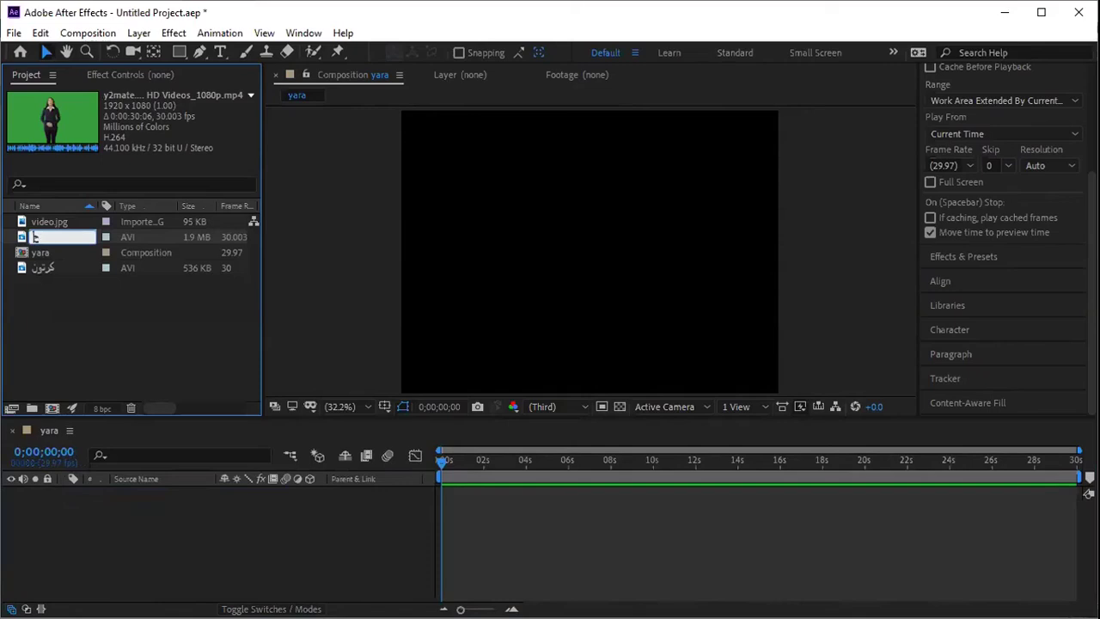
text(قيقي)
click(164, 341)
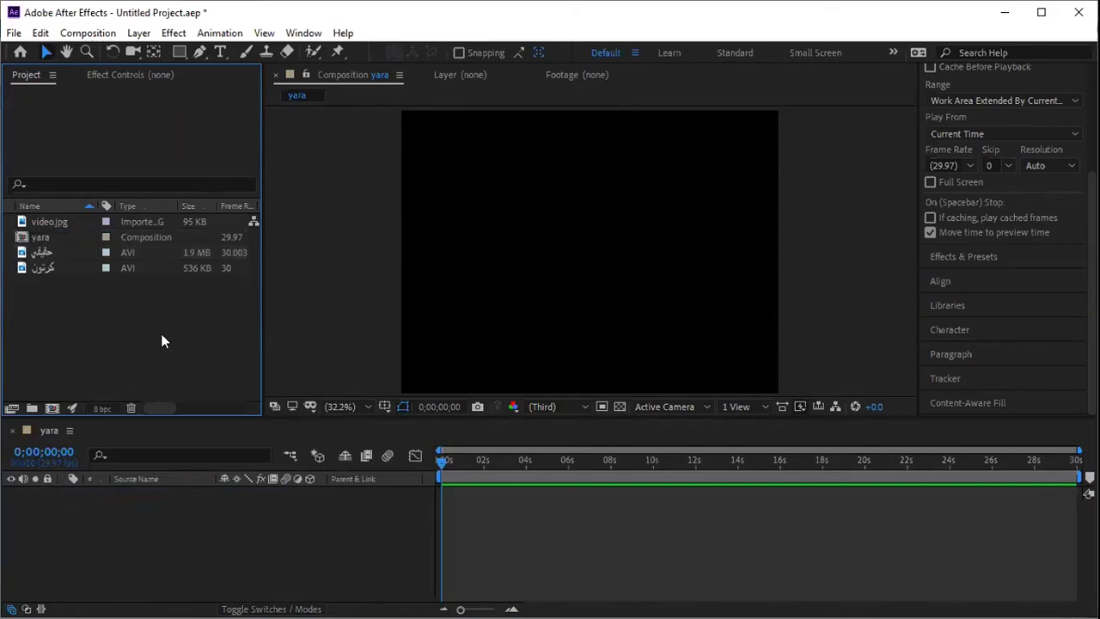
Rename the video.jpg background image in the project as الخلفية.
click(58, 225)
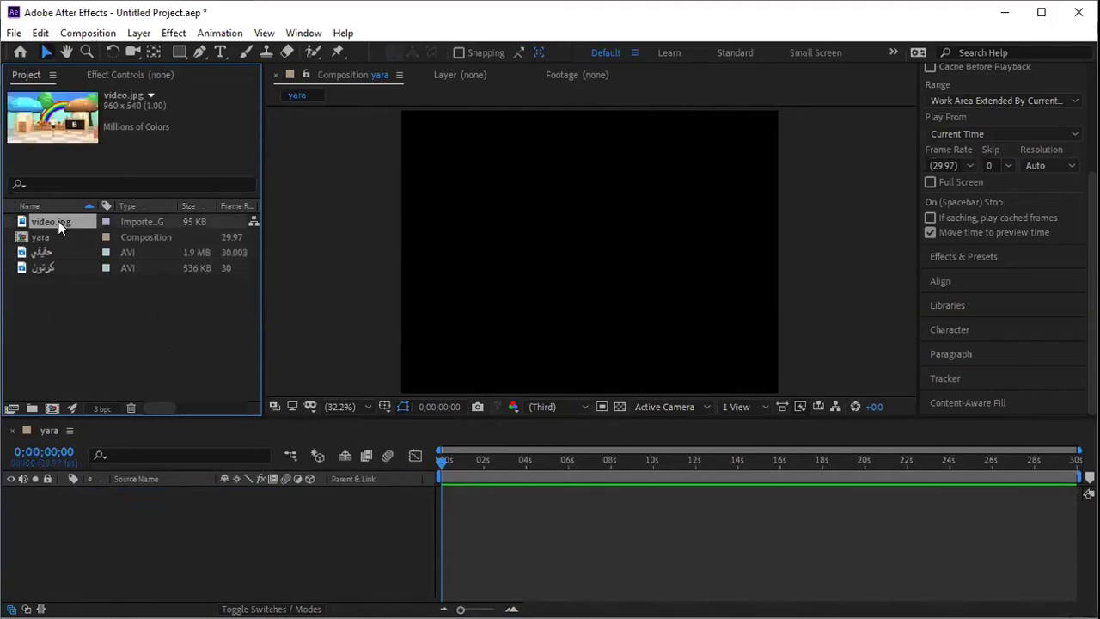
right_click(59, 220)
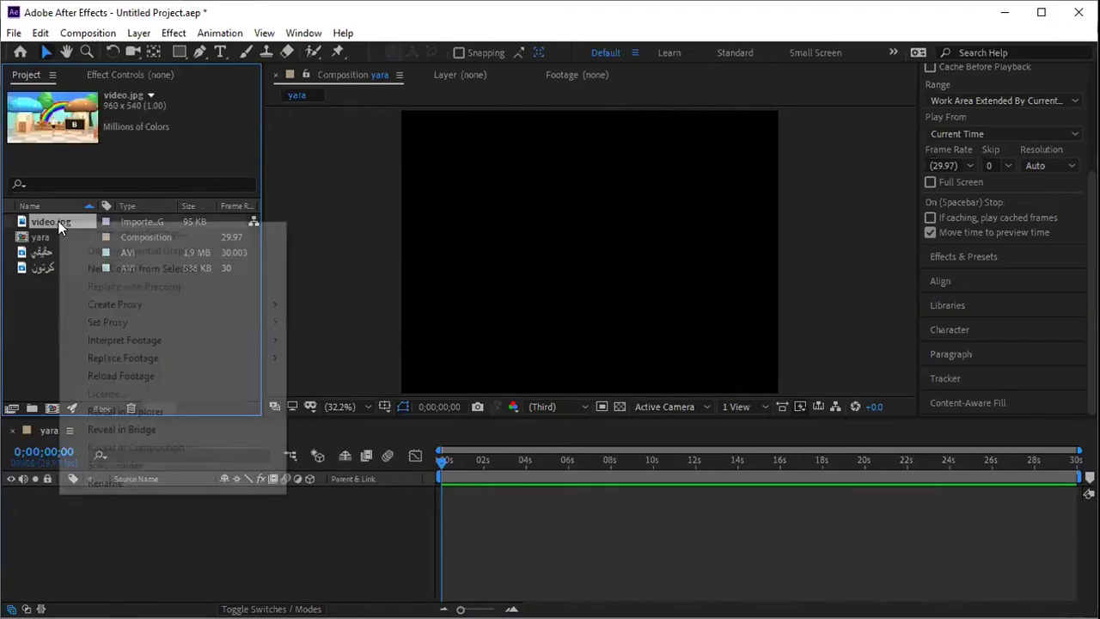
click(105, 484)
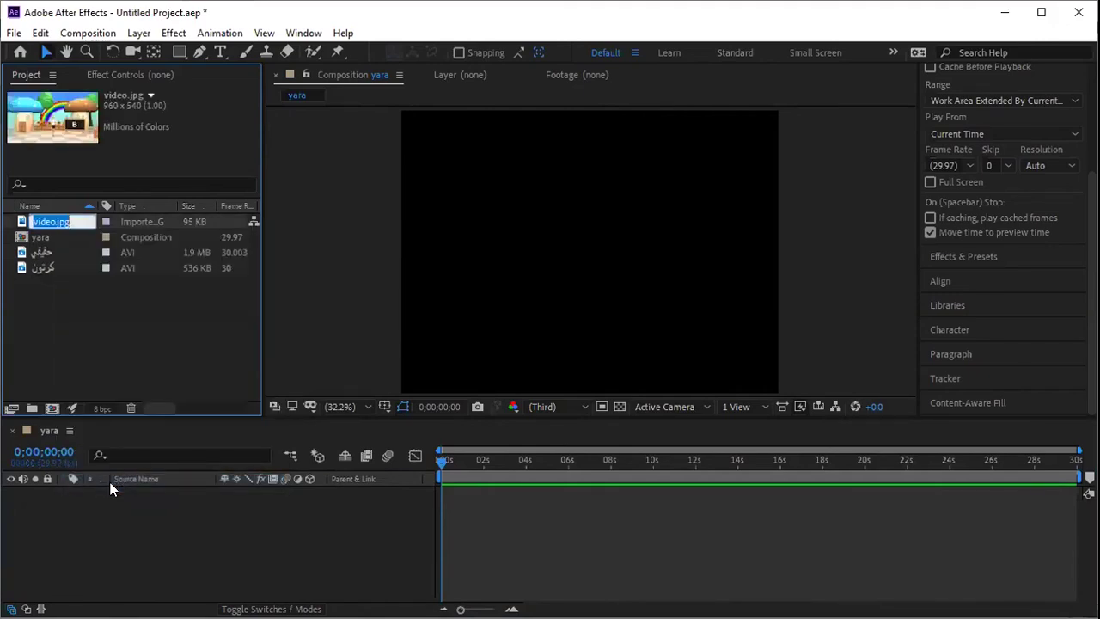
text(الخلفية)
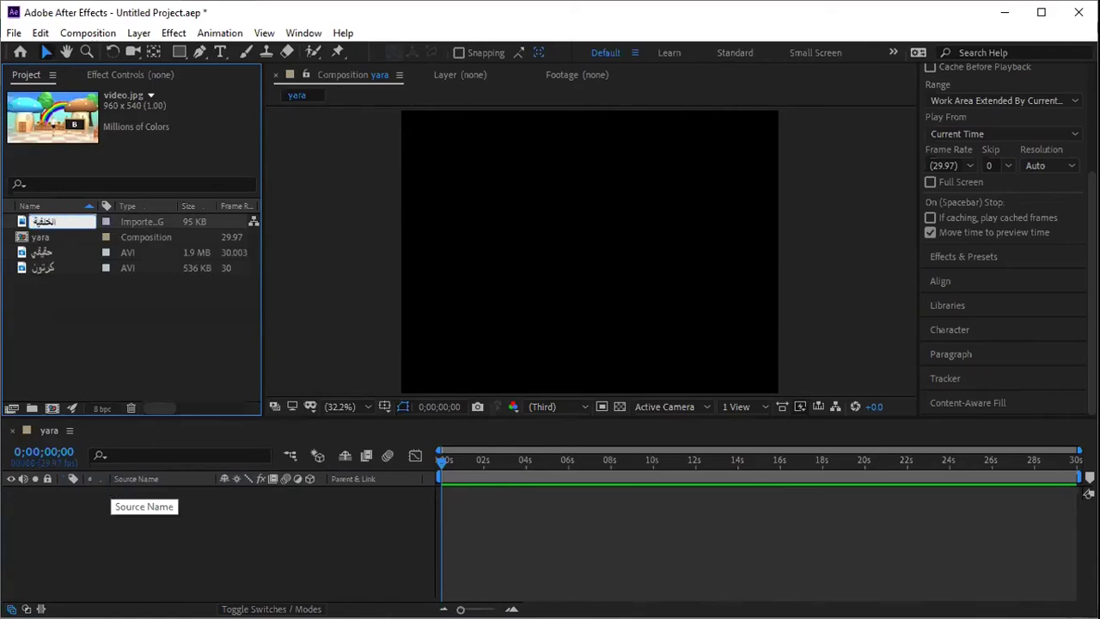
click(140, 330)
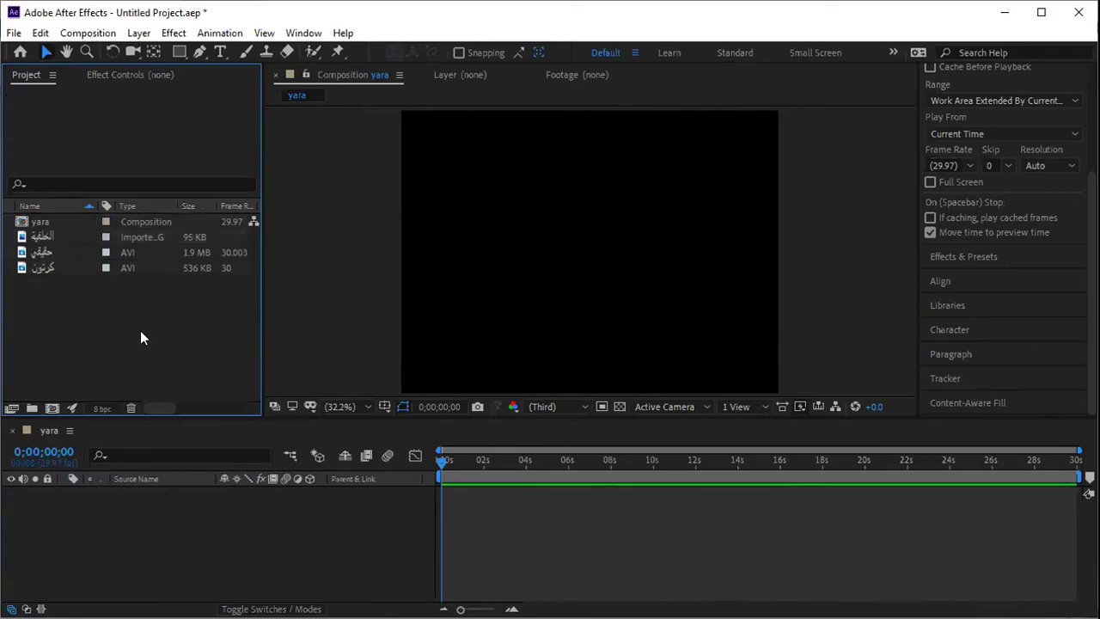
Add the كرتون clip to the composition's timeline and reveal its Transform properties.
click(47, 267)
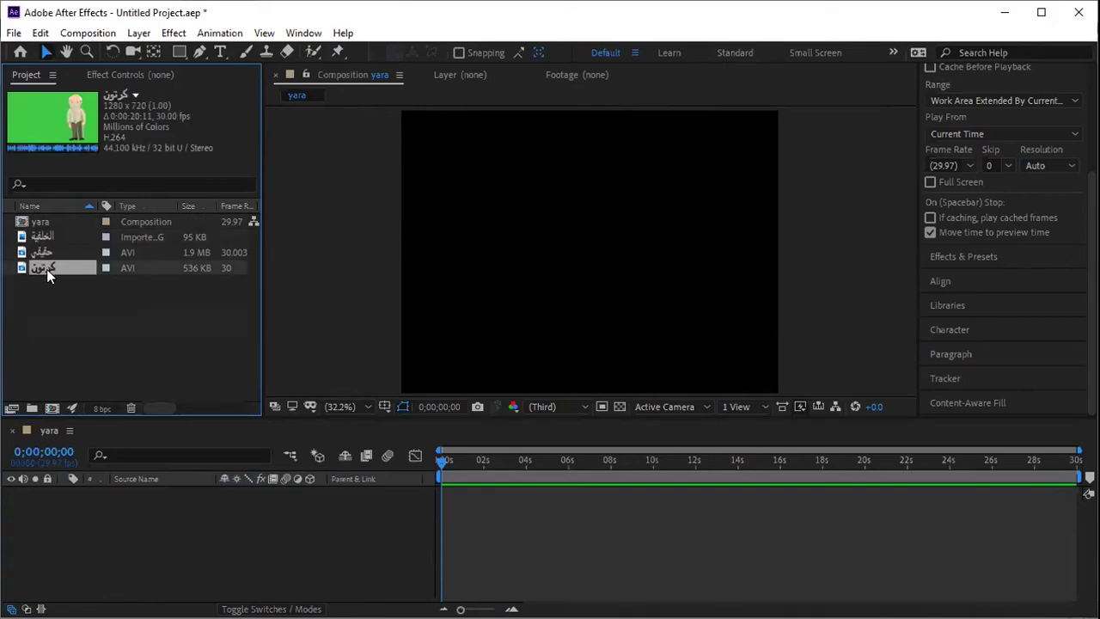
drag(47, 269, 94, 503)
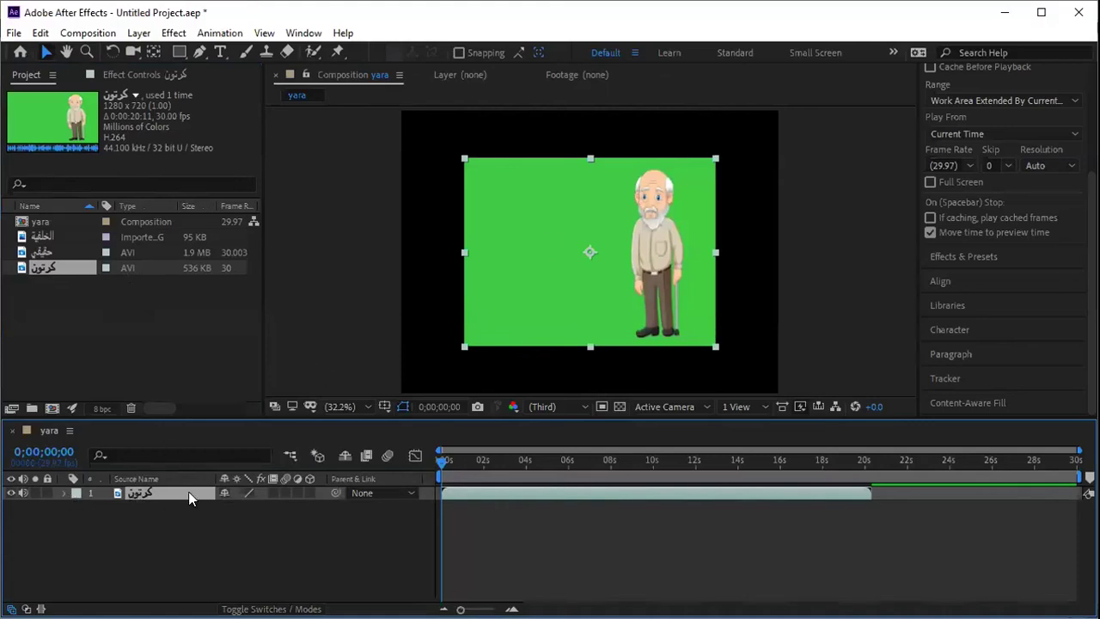
click(63, 493)
click(77, 508)
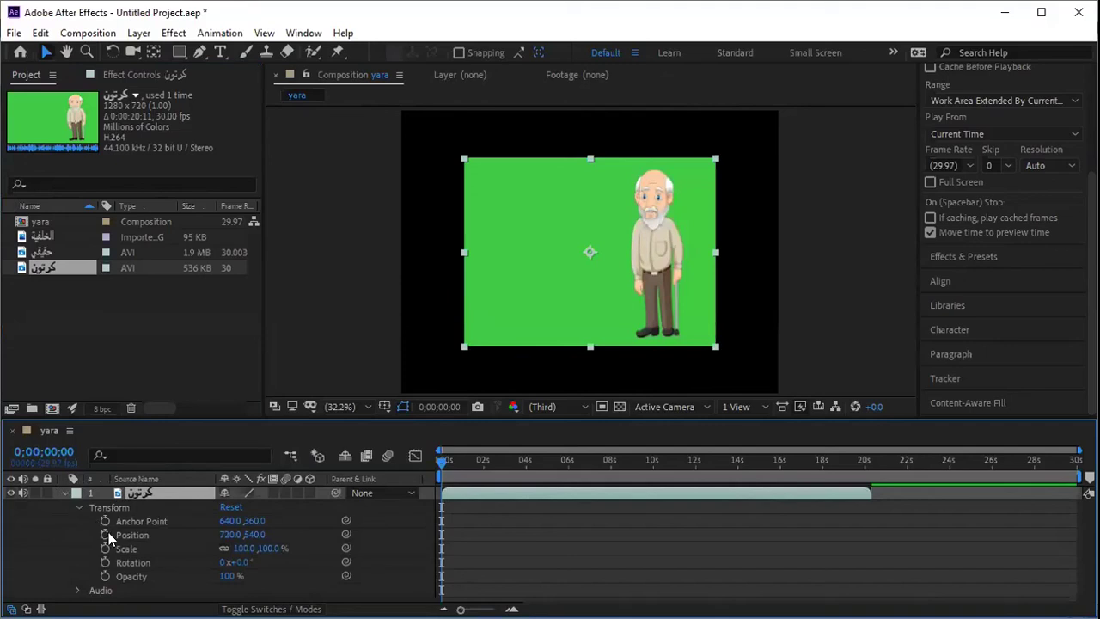
Scale the كرتون layer to 153% and set its horizontal position to 733.
click(152, 548)
text(118)
key(Return)
drag(245, 548, 238, 507)
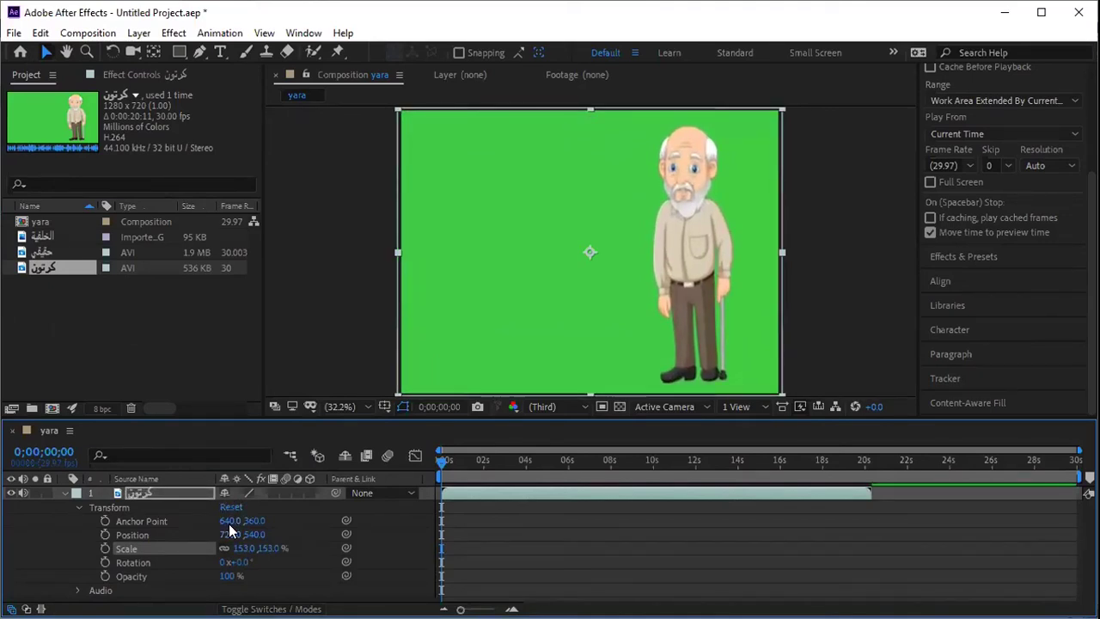
mouse_move(228, 526)
mouse_down()
mouse_move(292, 524)
mouse_move(221, 517)
mouse_move(274, 520)
mouse_move(230, 526)
mouse_up()
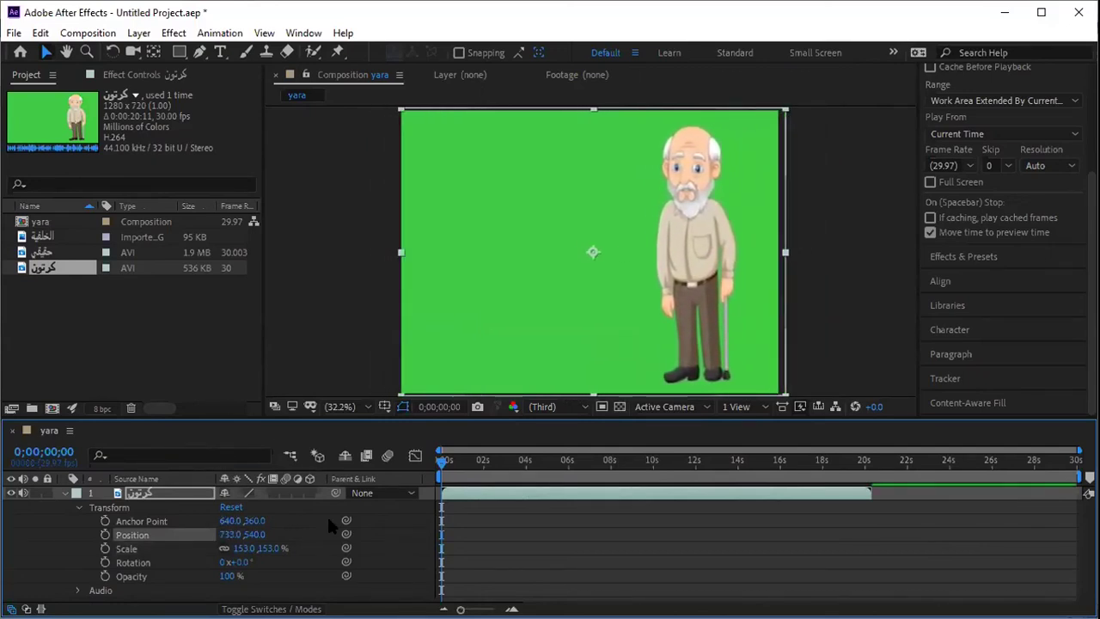
Resize the كرتون layer by its side handles to a horizontal scale of about 153.6% so it spans the frame's width.
key(shift+Tab)
key(Tab)
key(Tab)
click(43, 54)
click(785, 254)
drag(786, 253, 775, 250)
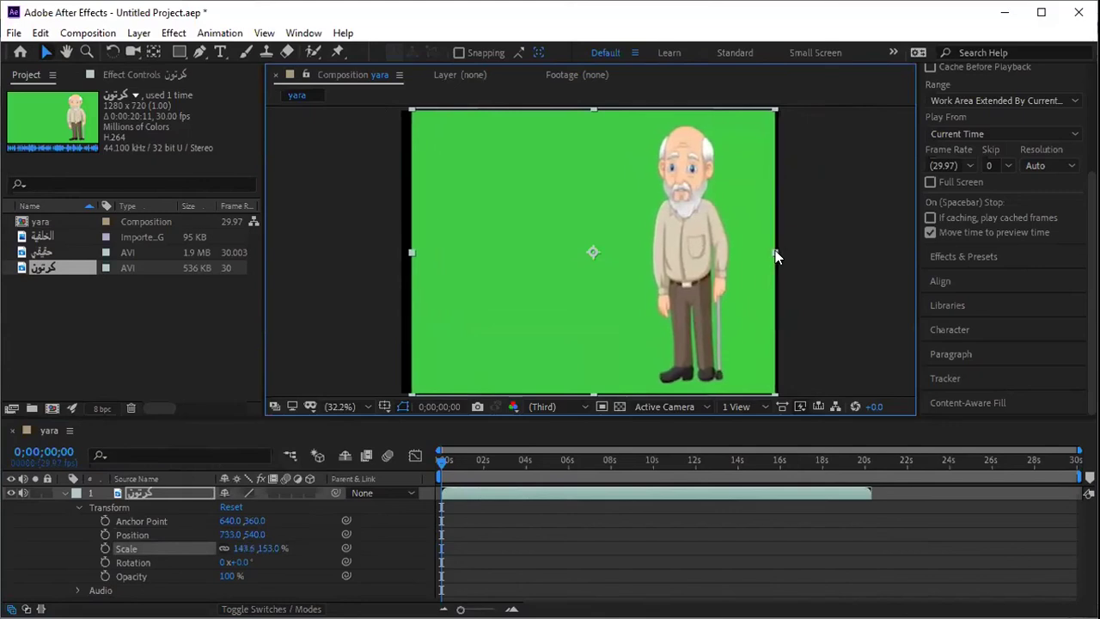
drag(411, 253, 394, 250)
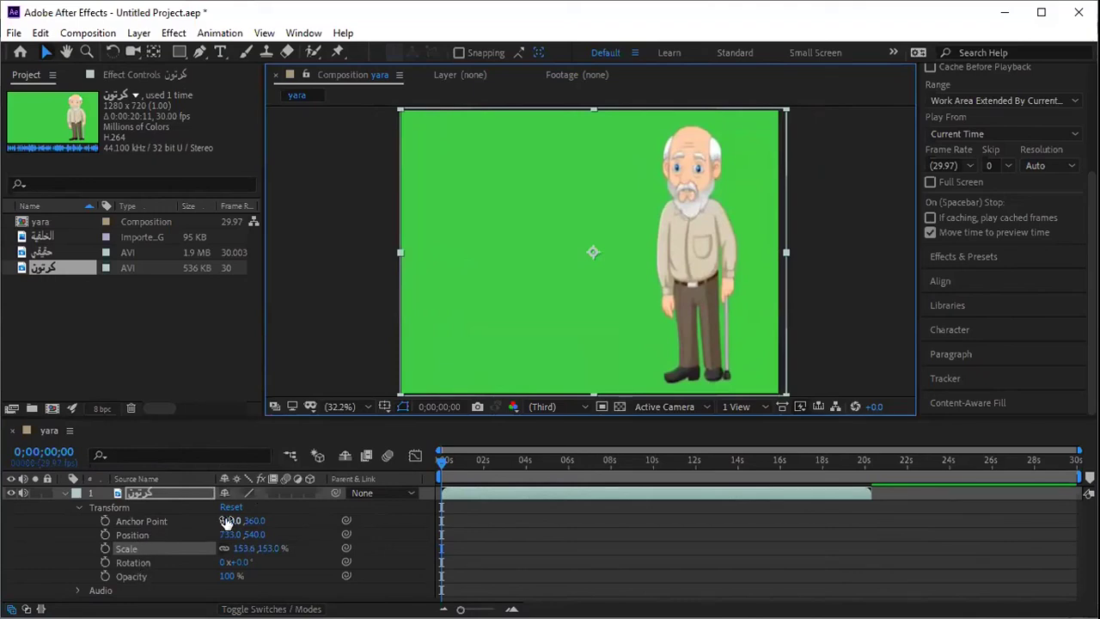
Collapse the كرتون layer's properties and select the layer in the timeline.
click(77, 508)
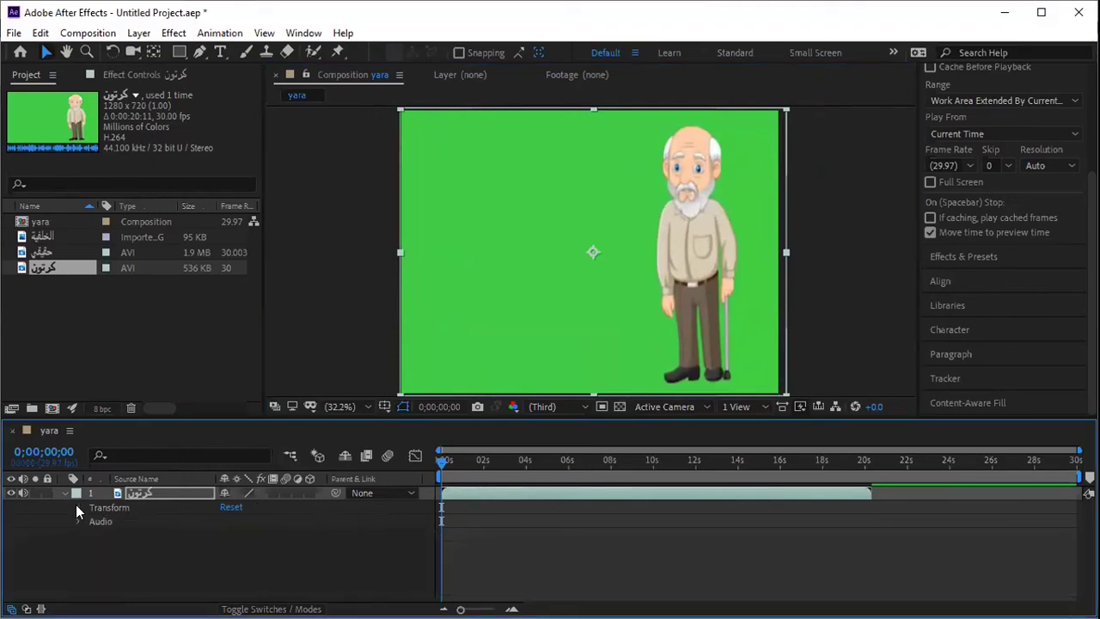
ctrl+click(68, 494)
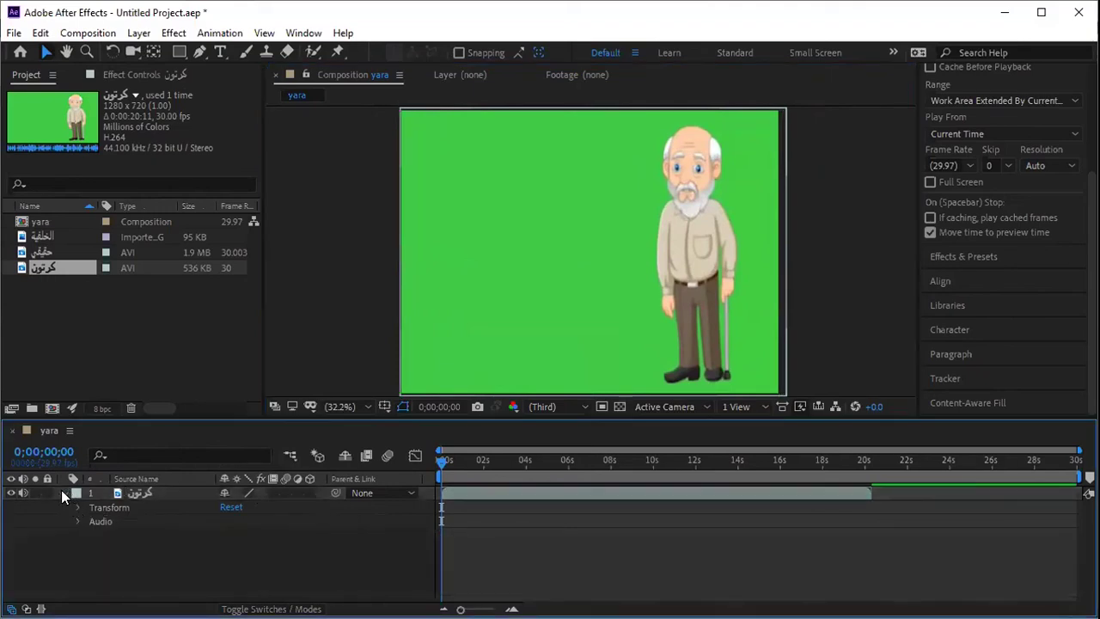
click(61, 491)
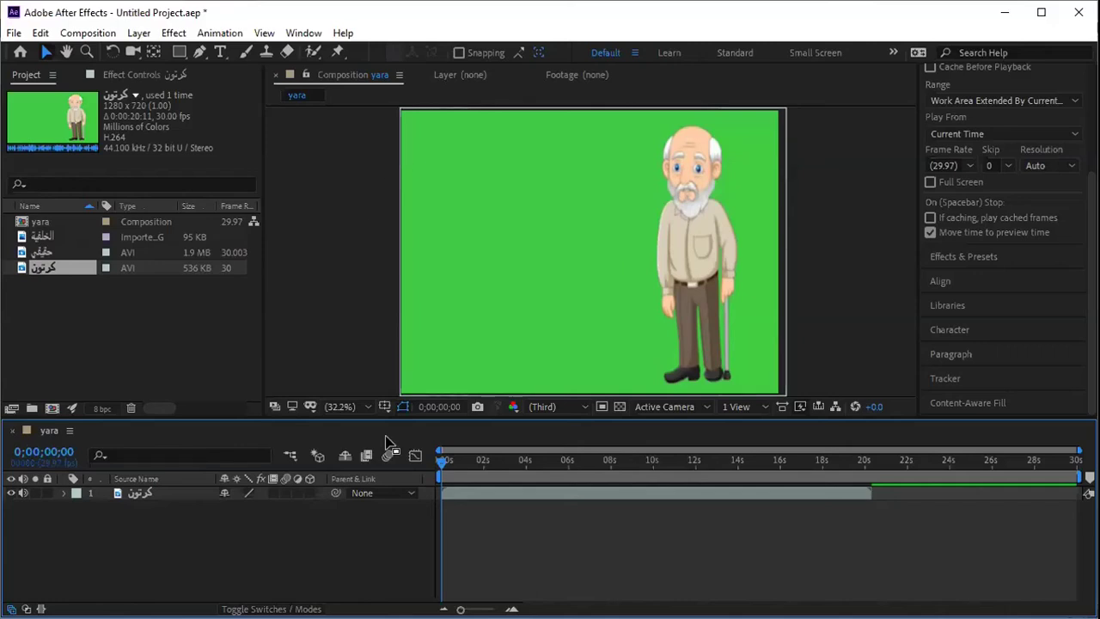
click(179, 494)
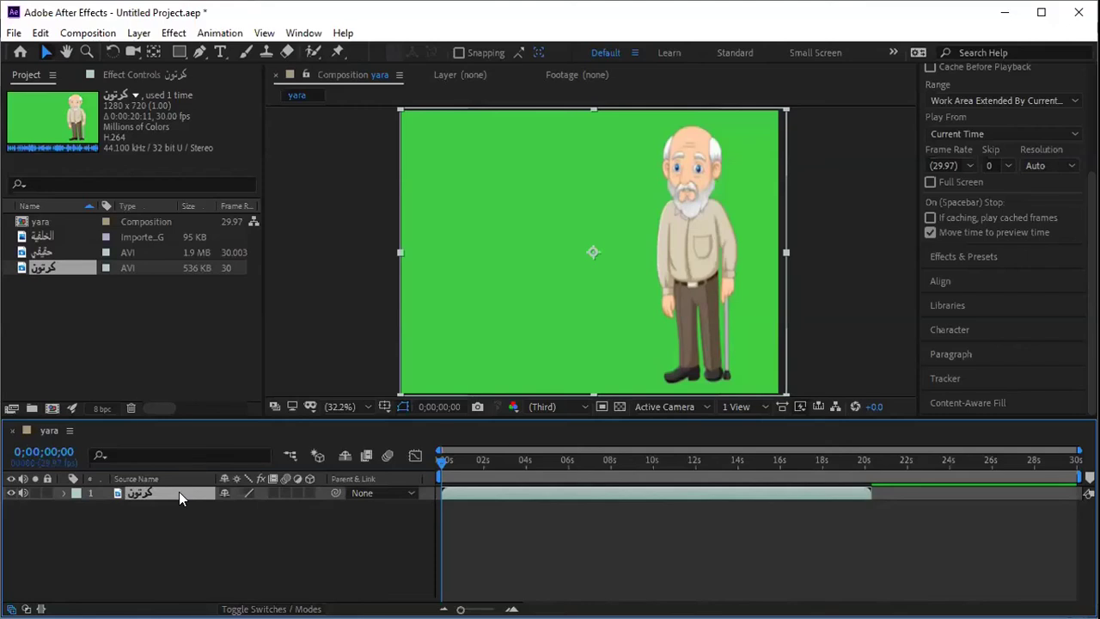
Apply Keylight (1.2) to the كرتون layer and sample its green background as the Screen Colour to key it out.
click(173, 34)
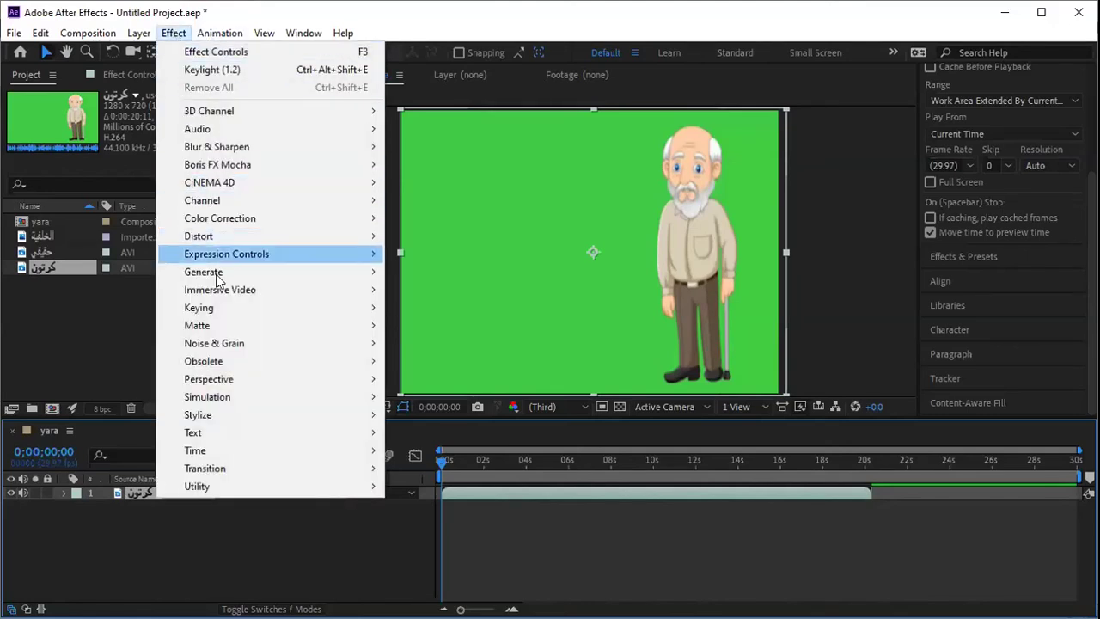
mouse_move(226, 316)
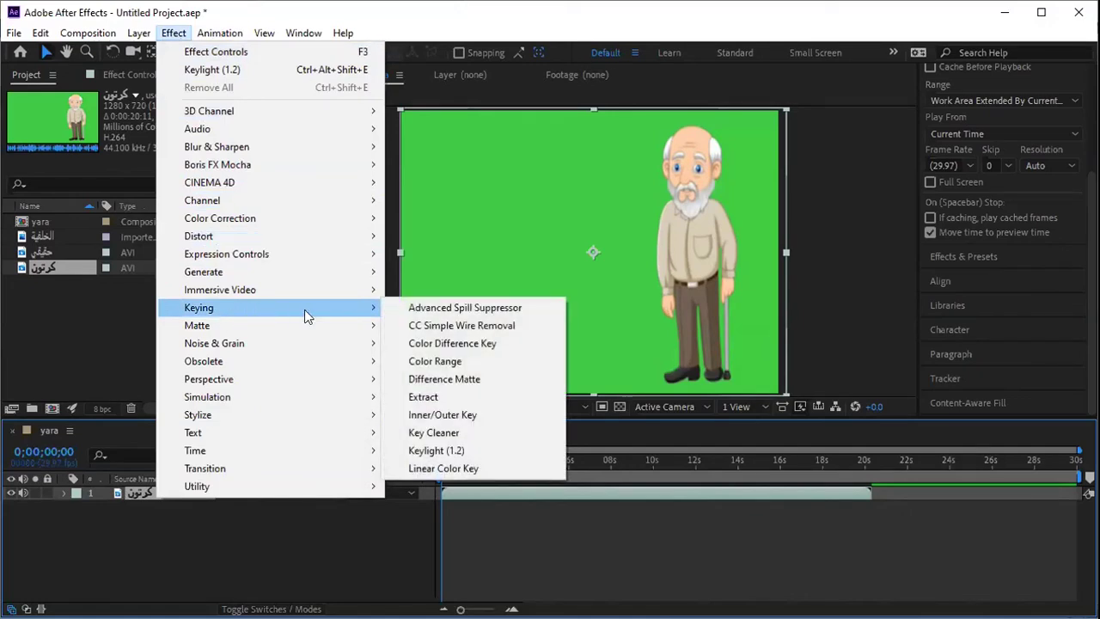
click(488, 450)
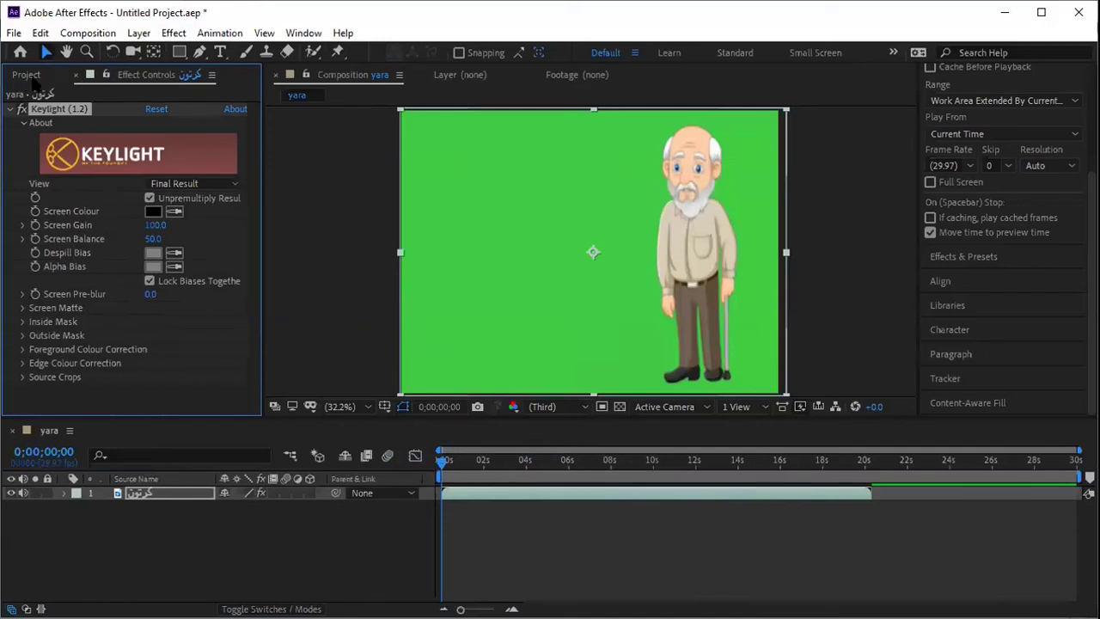
click(210, 76)
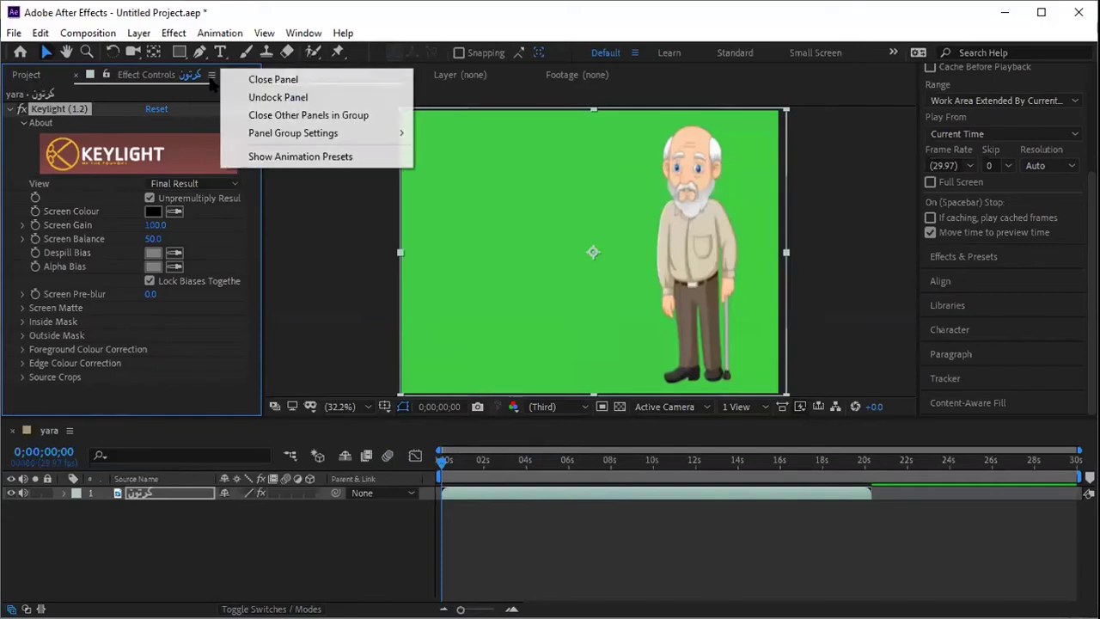
click(185, 91)
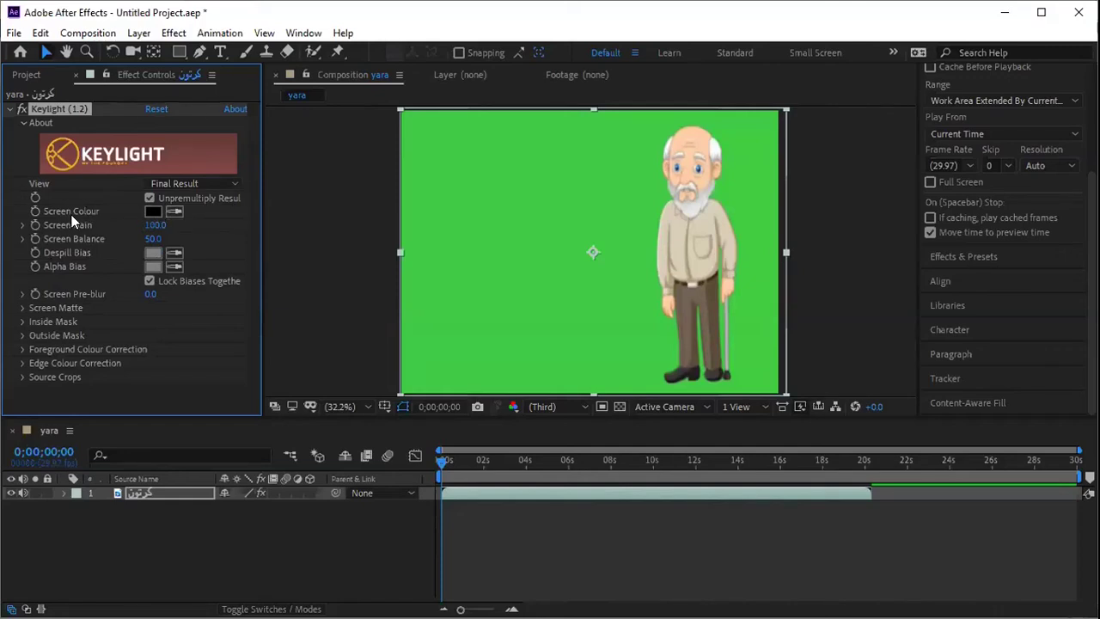
click(173, 215)
click(491, 193)
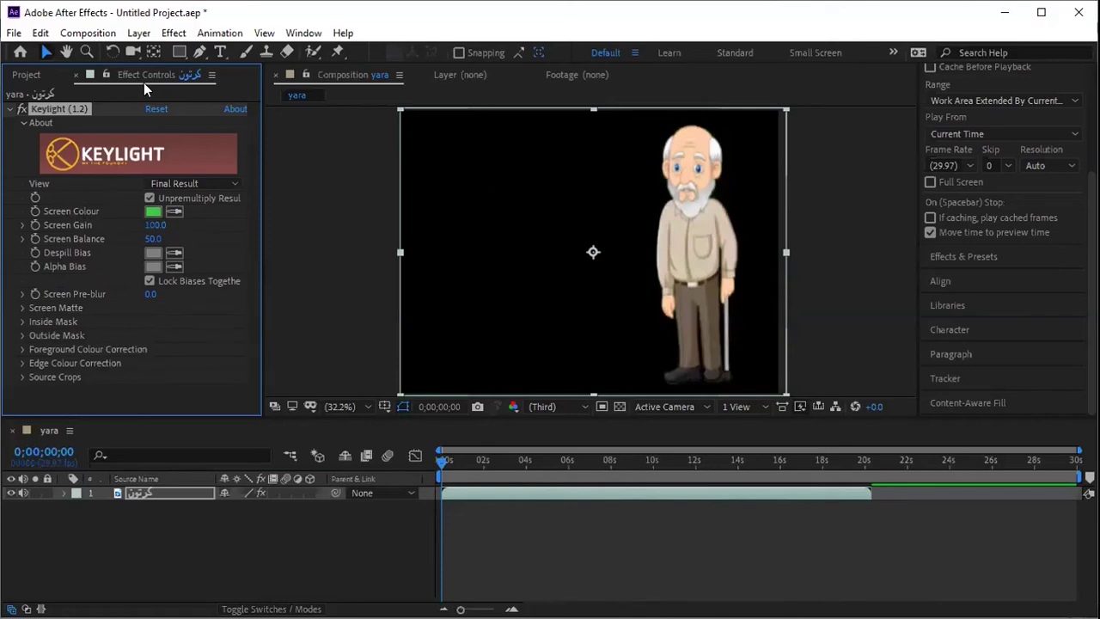
Add the الخلفية image to the composition's timeline beneath the كرتون layer.
click(27, 76)
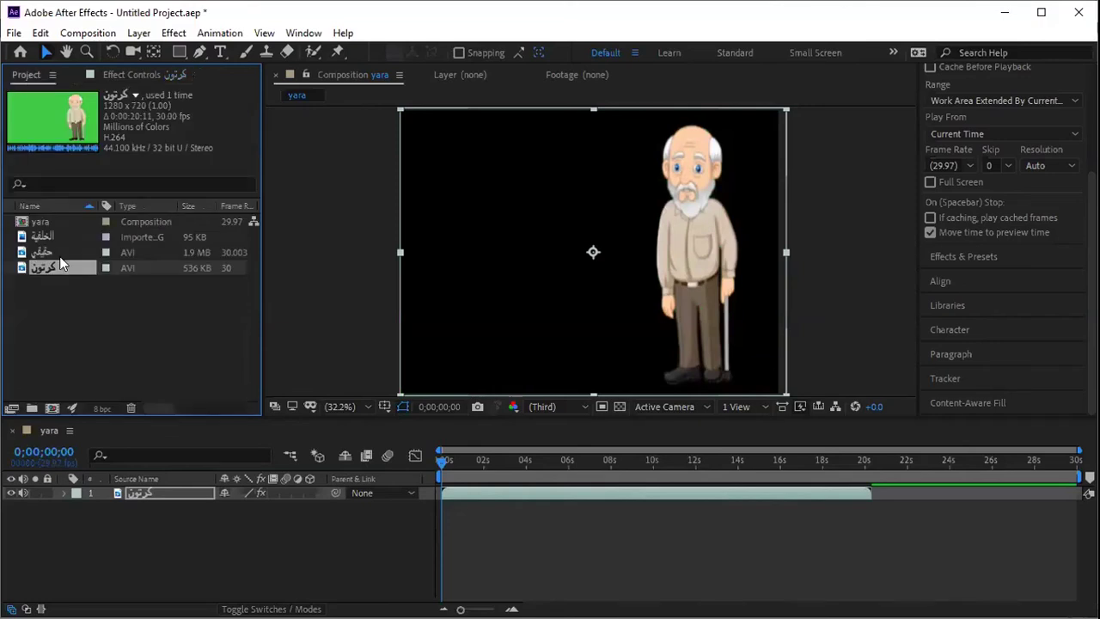
click(68, 234)
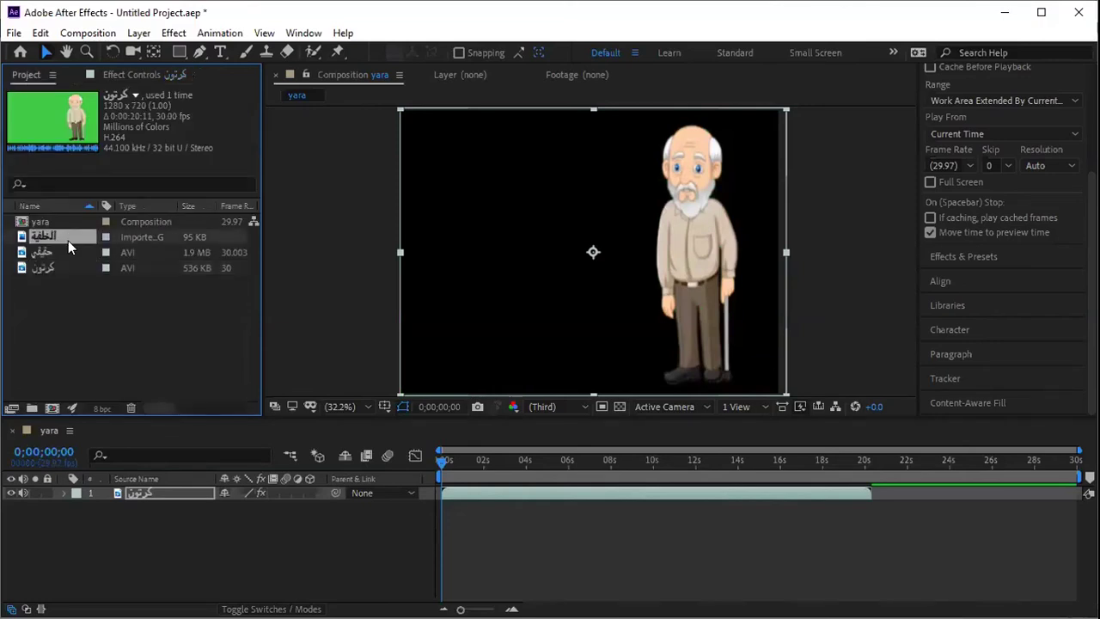
drag(67, 241, 456, 297)
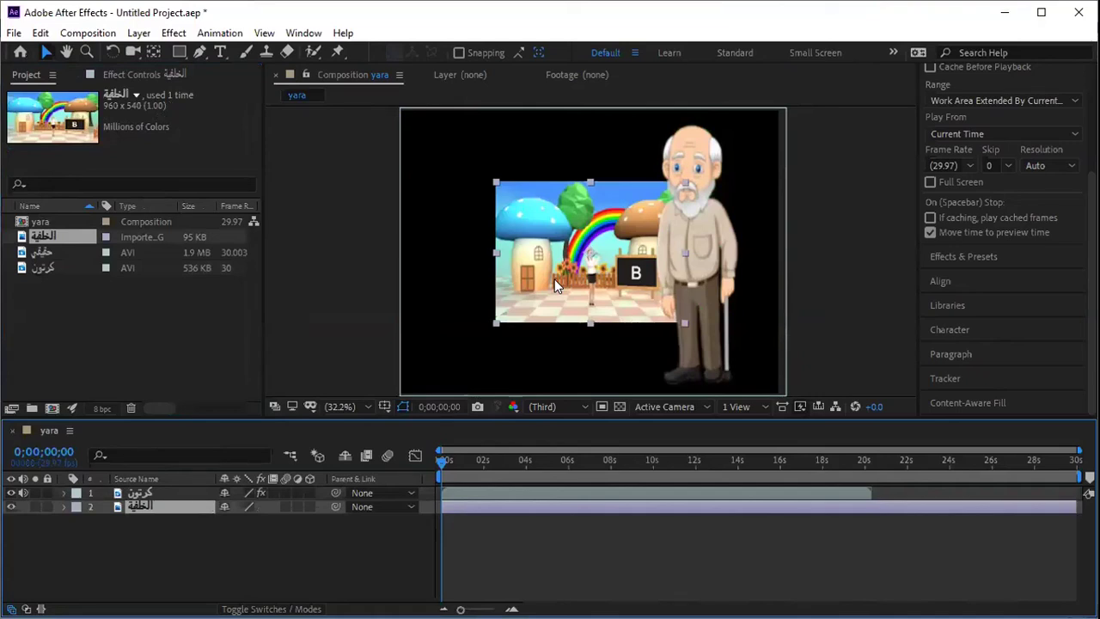
Scale the الخلفية layer to 205% so it fills the frame, and collapse its properties.
click(63, 508)
click(78, 520)
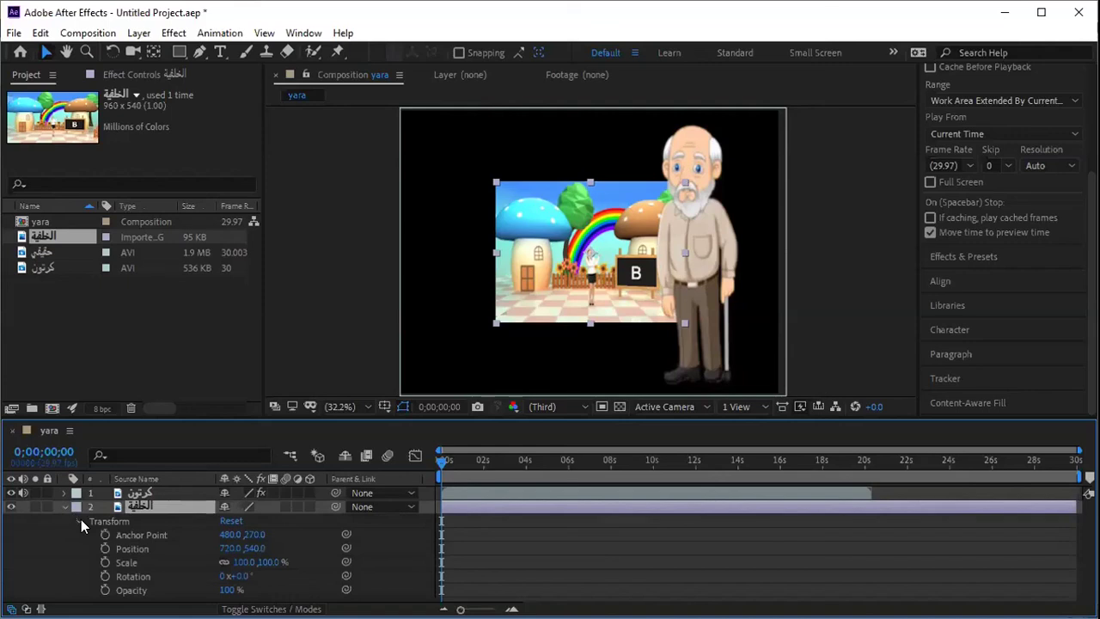
text(120)
key(Return)
drag(245, 561, 227, 466)
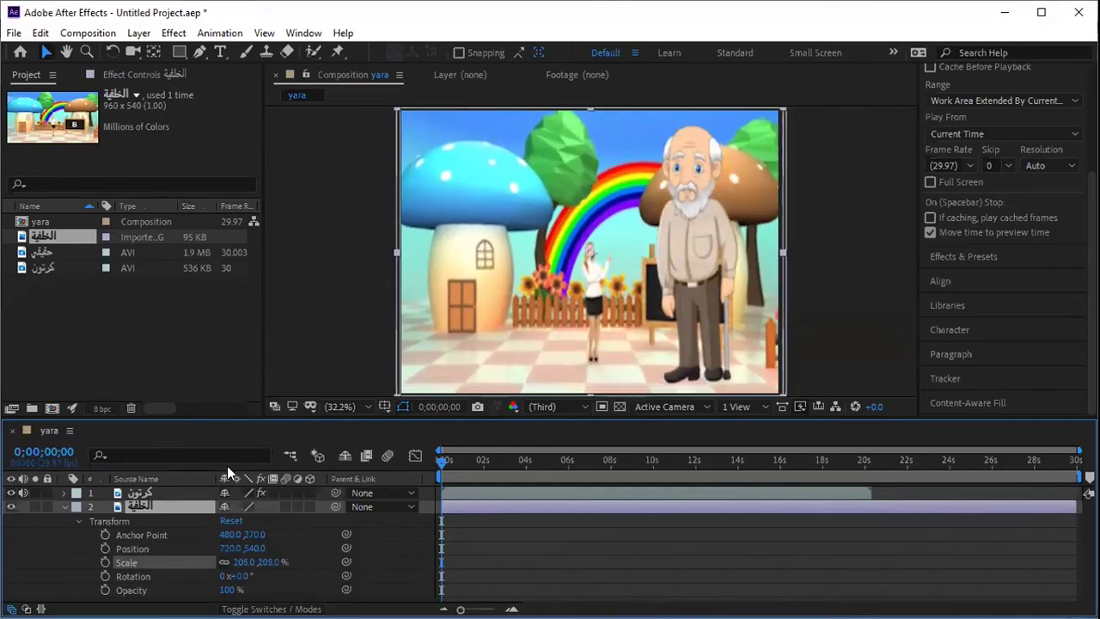
key(Return)
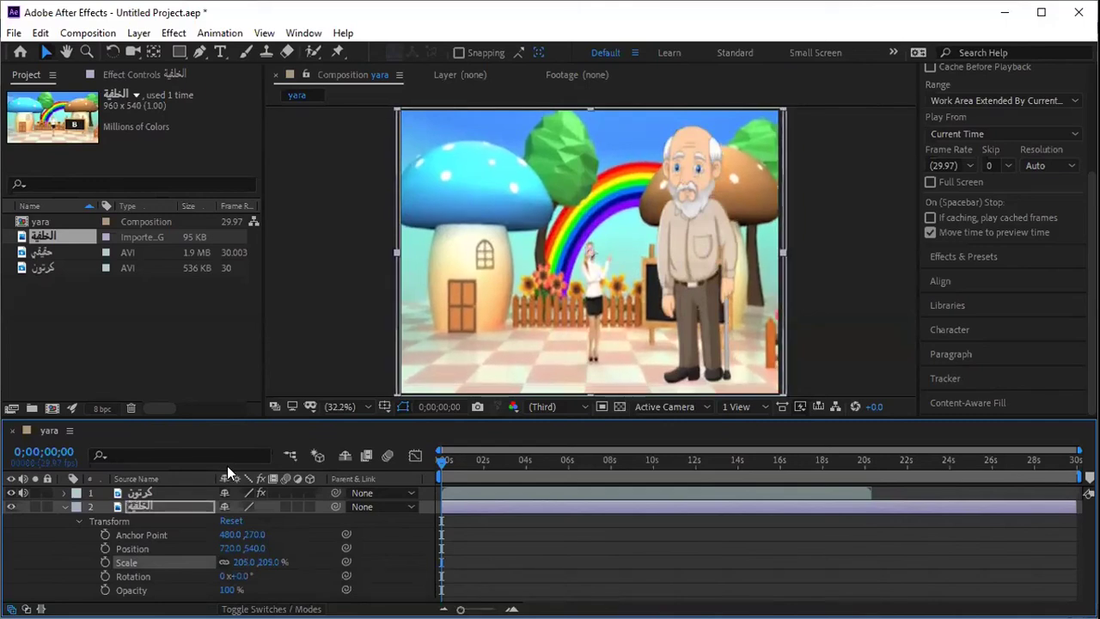
click(66, 510)
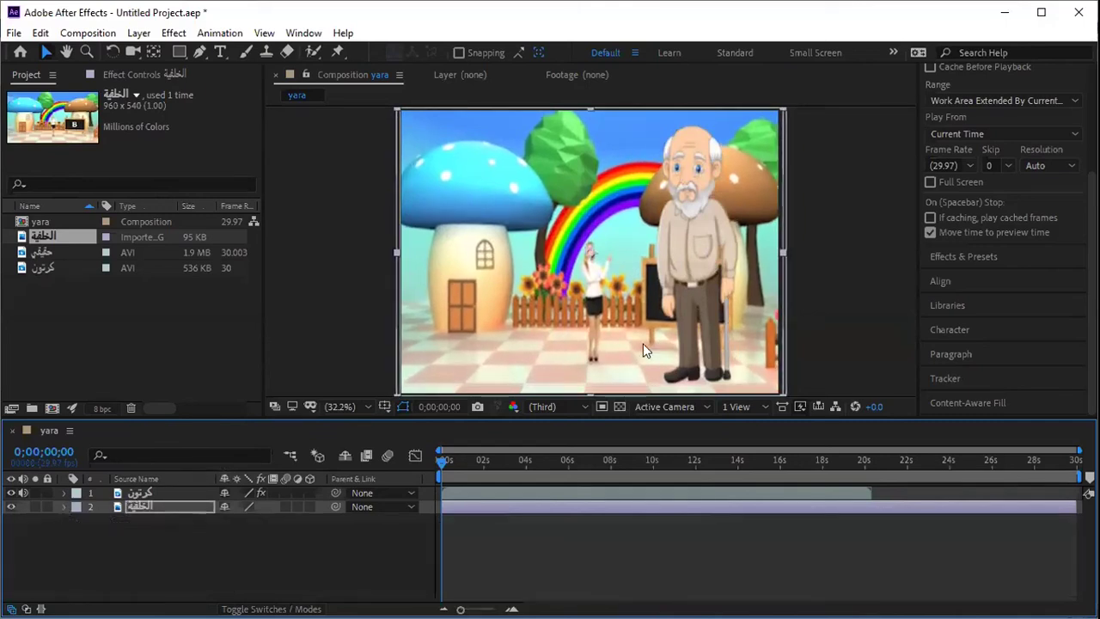
Scale the كرتون layer down to about 87.6% and move the old man onto the floor beside the blackboard, at about 695, 695.
click(175, 493)
click(63, 494)
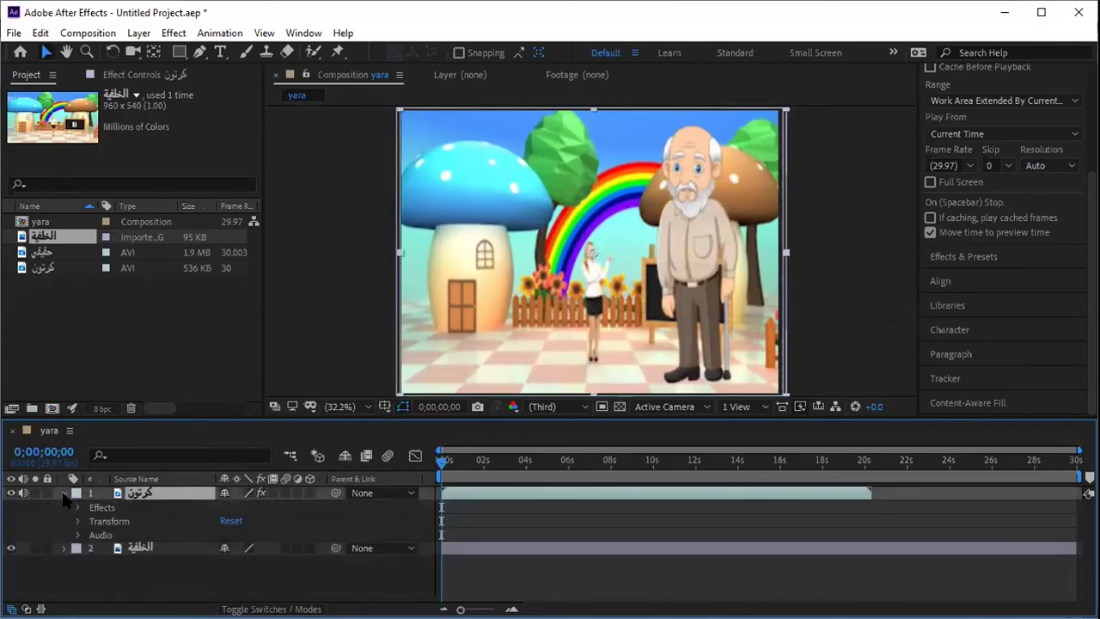
click(76, 521)
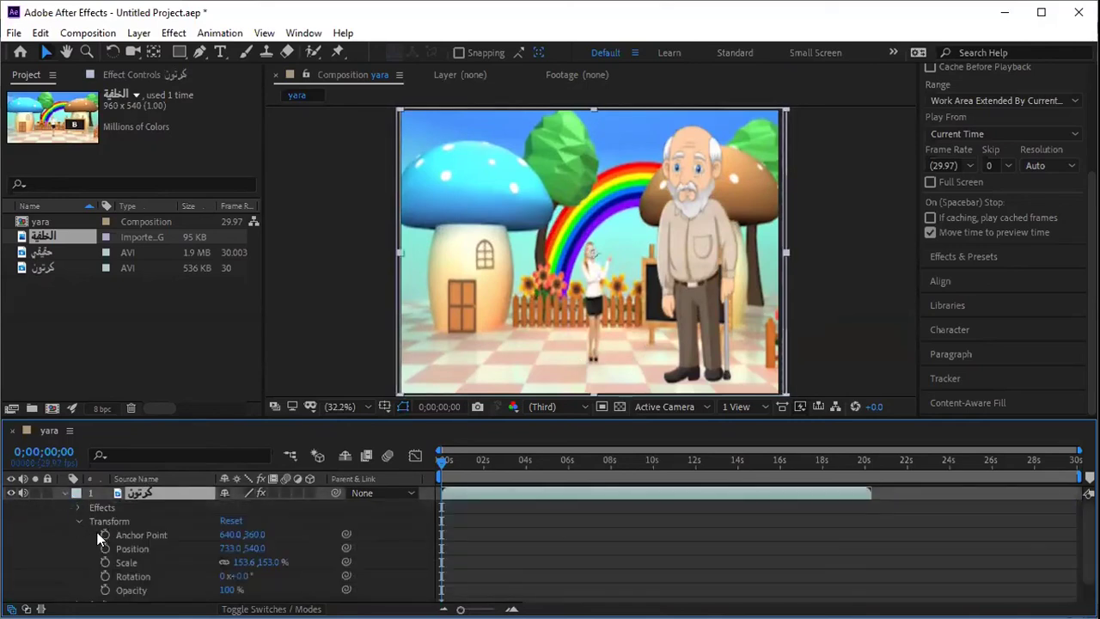
drag(244, 562, 223, 562)
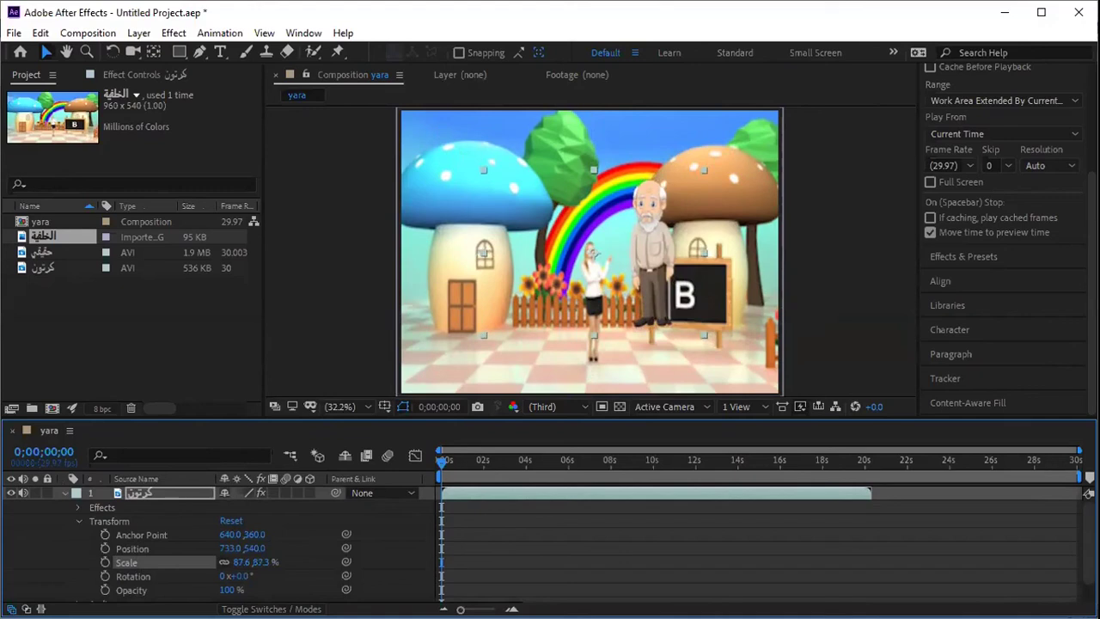
drag(650, 248, 642, 296)
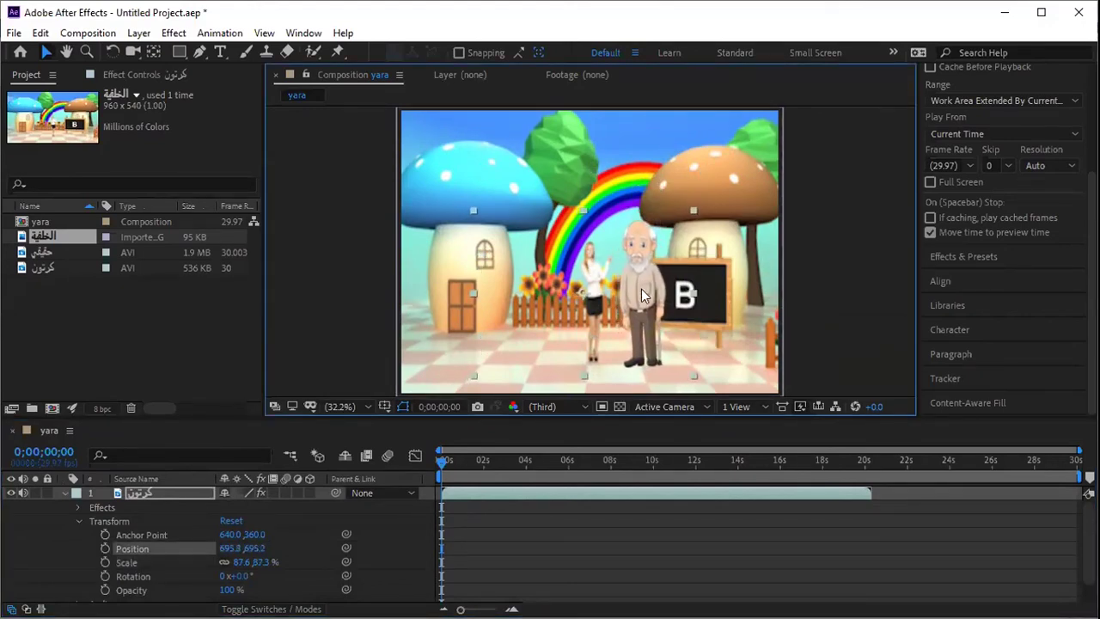
click(78, 520)
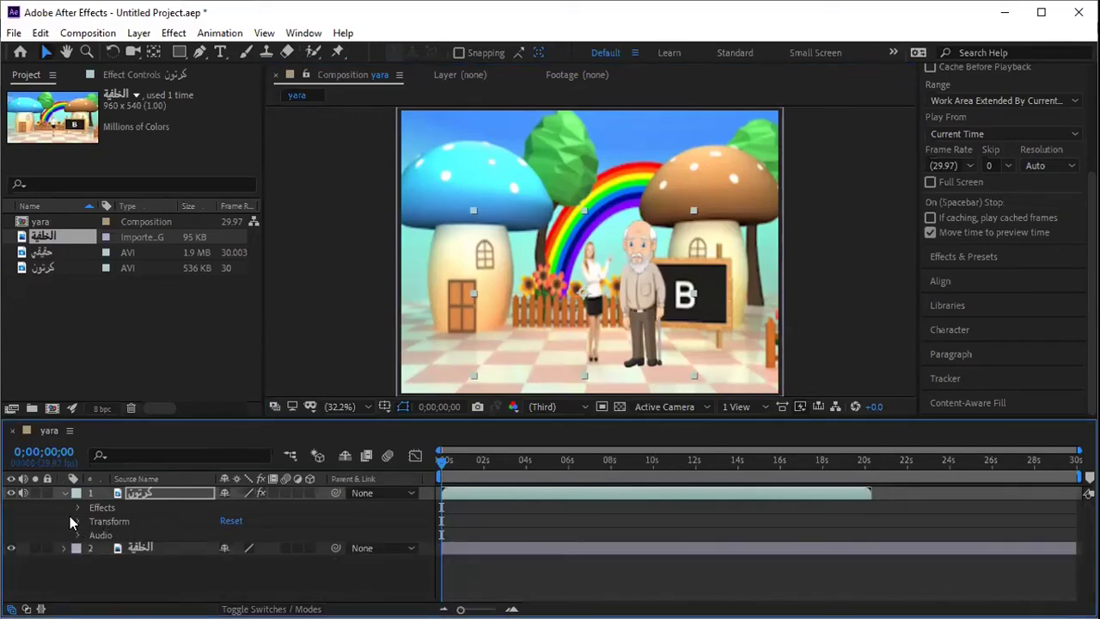
click(65, 491)
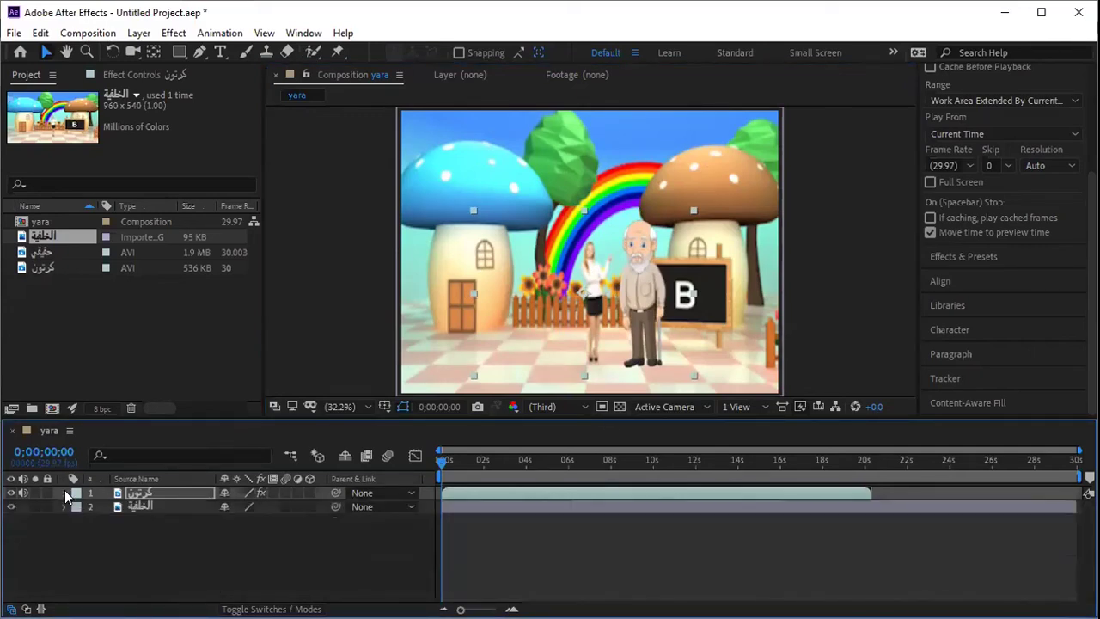
Add the حقيقي clip to the timeline between the كرتون and الخلفية layers.
click(72, 252)
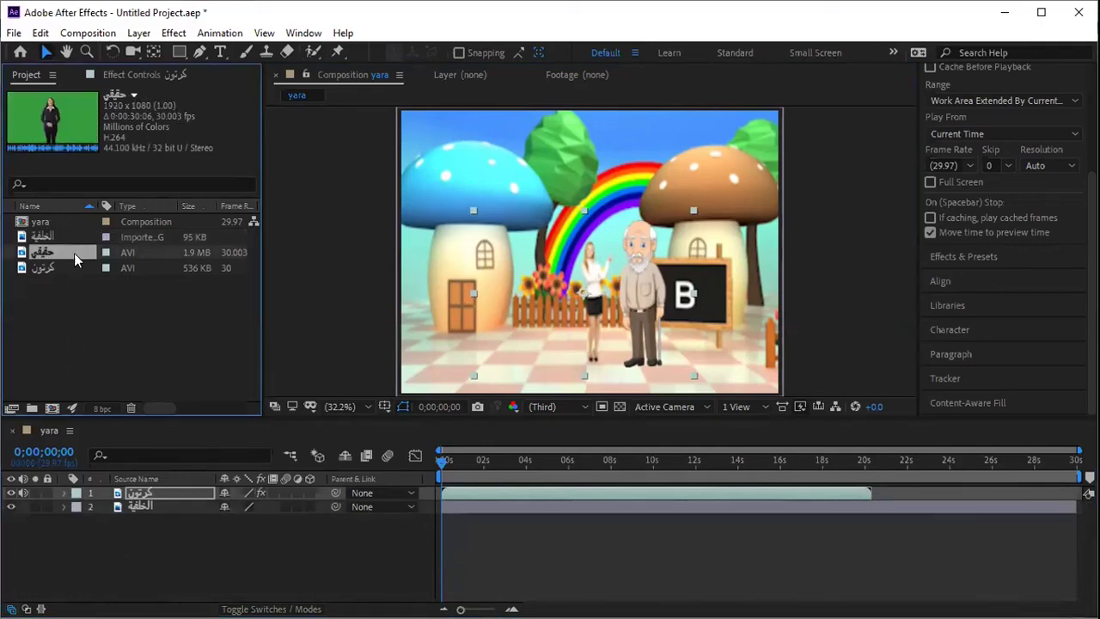
drag(74, 252, 74, 496)
click(74, 495)
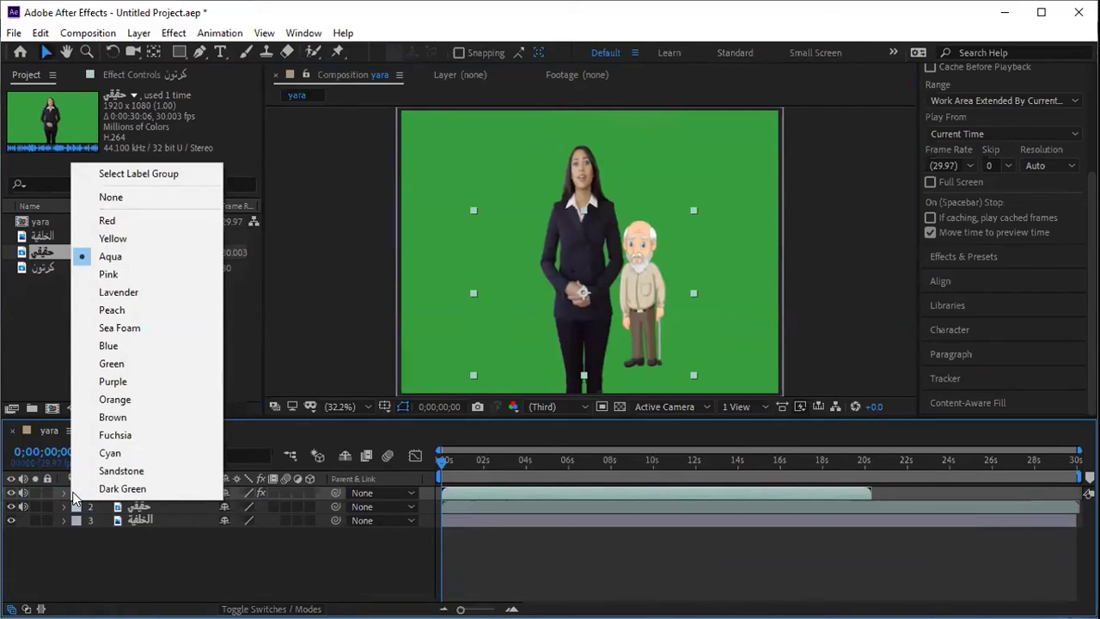
Apply Keylight (1.2) to the حقيقي layer and sample its green backdrop as the Screen Colour to key it out.
click(161, 508)
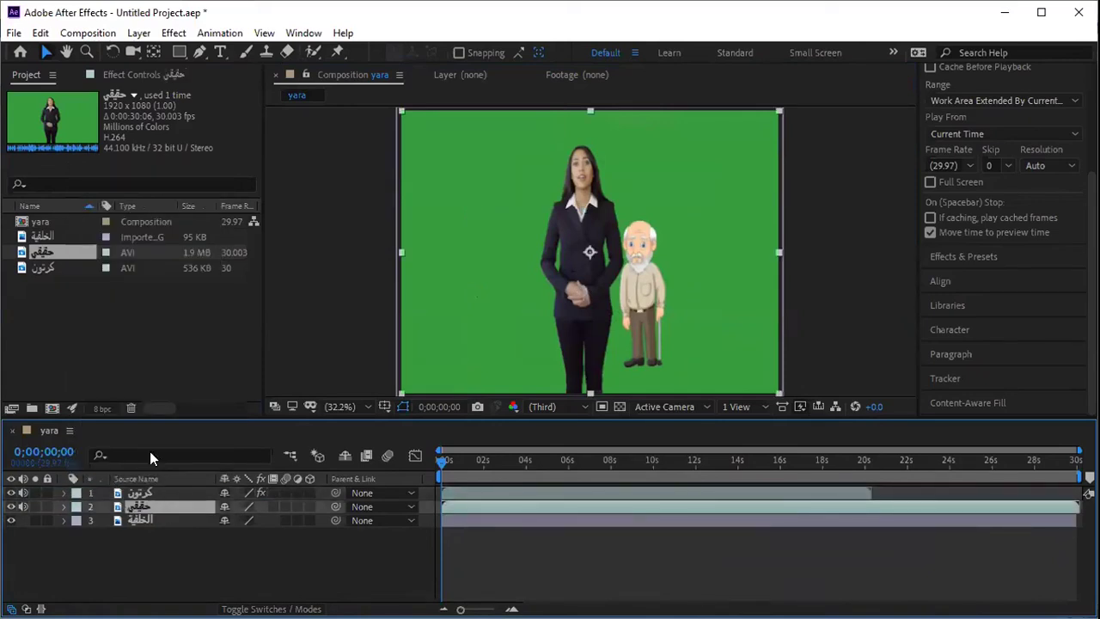
click(172, 33)
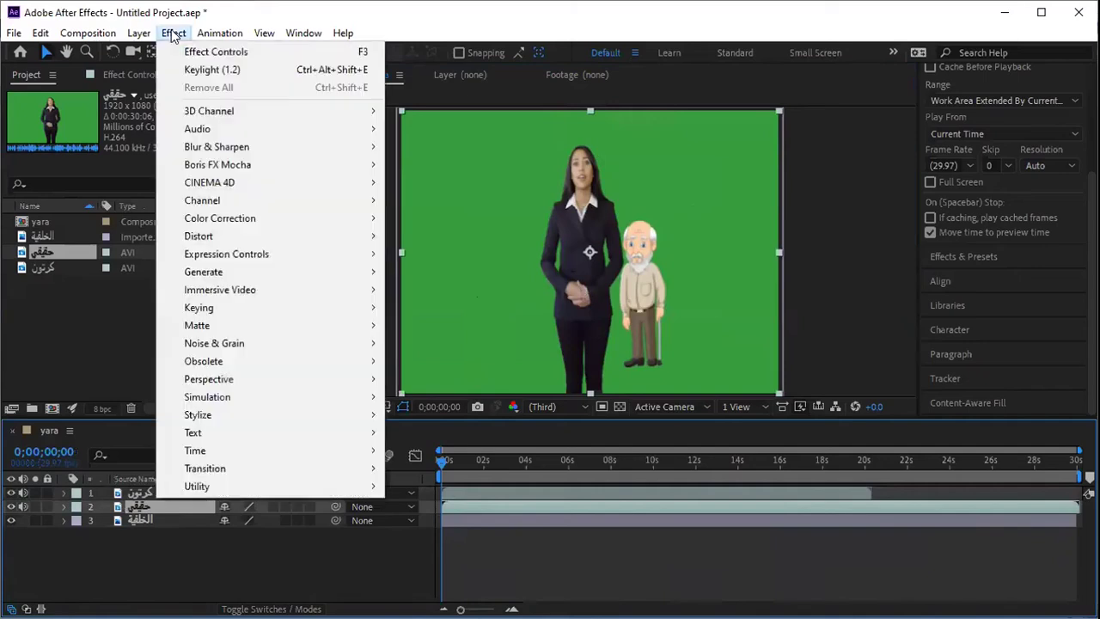
mouse_move(376, 313)
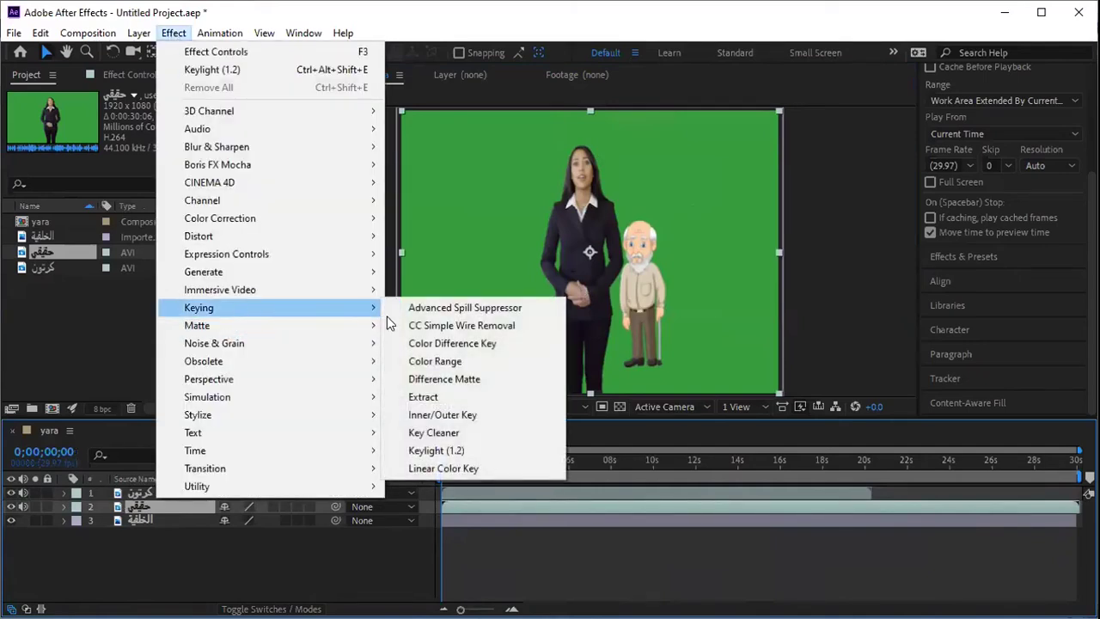
click(443, 452)
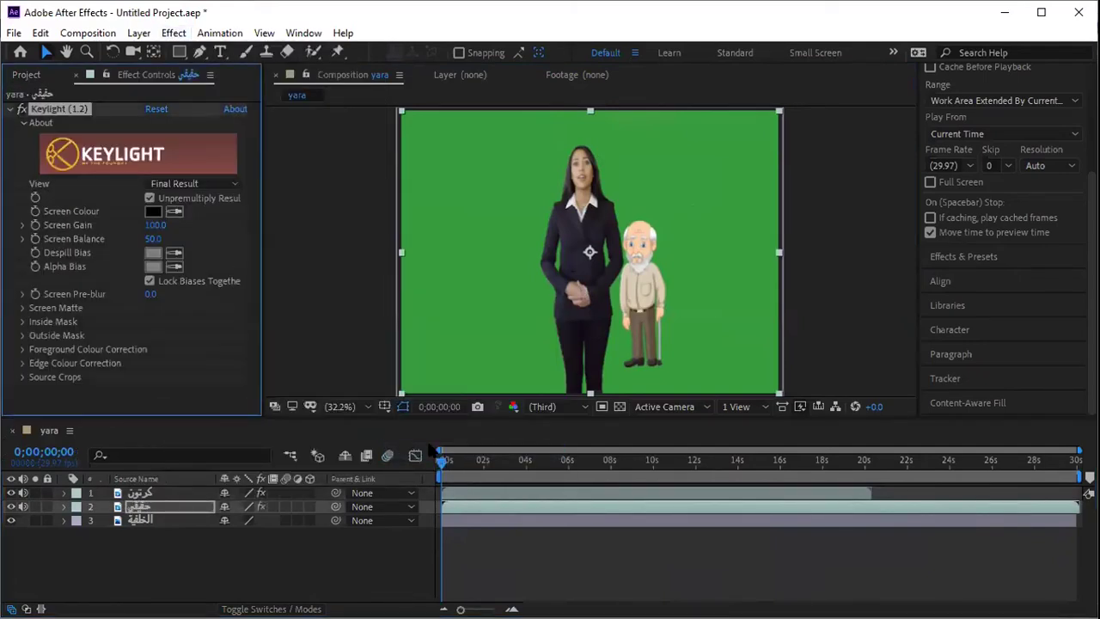
click(173, 211)
click(455, 182)
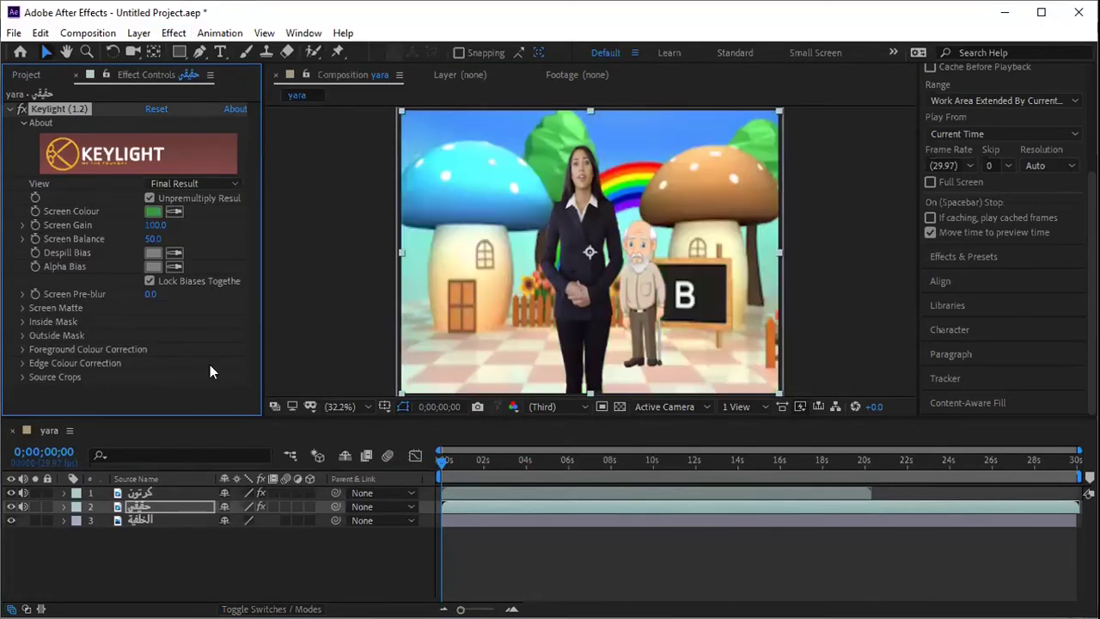
Scale the حقيقي layer to 86% and move the presenter beside the blue mushroom house, at about position 500, 627.
click(63, 506)
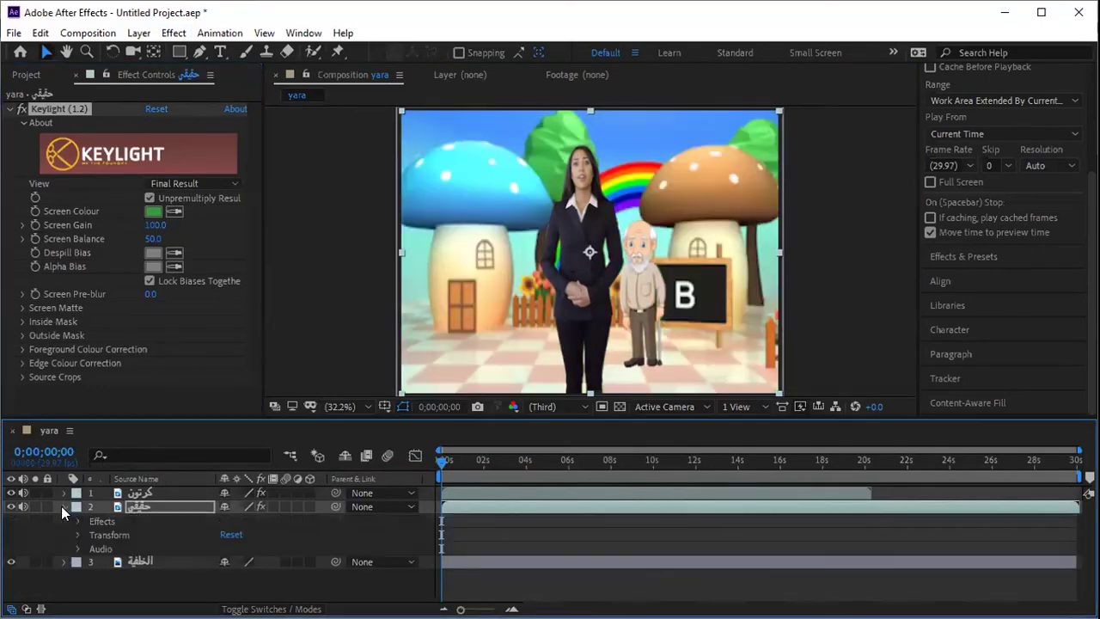
click(91, 534)
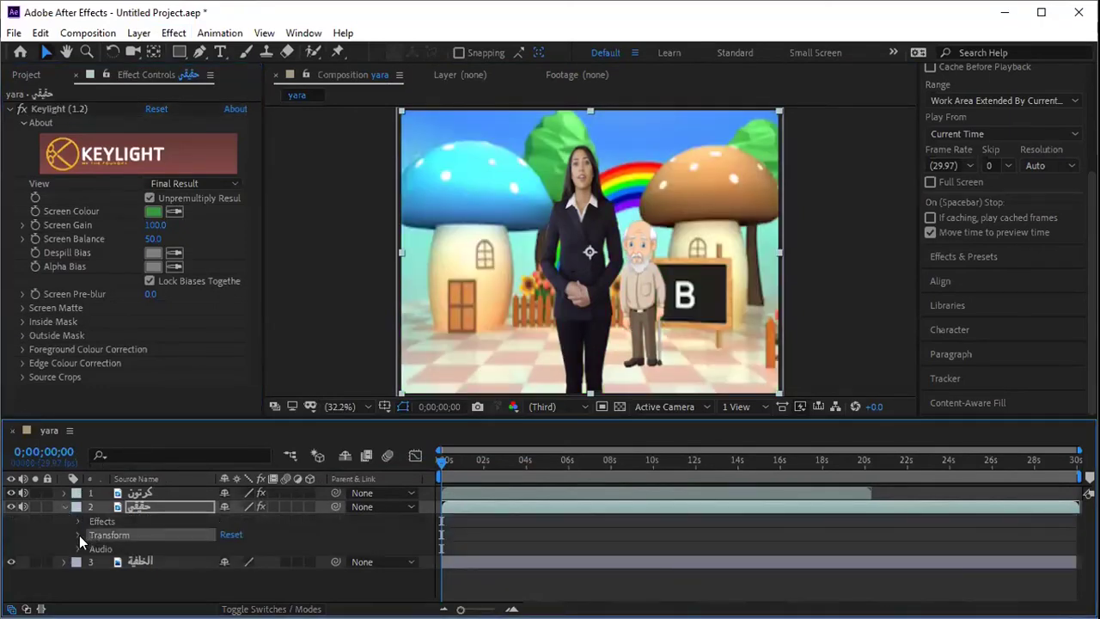
click(79, 535)
click(152, 564)
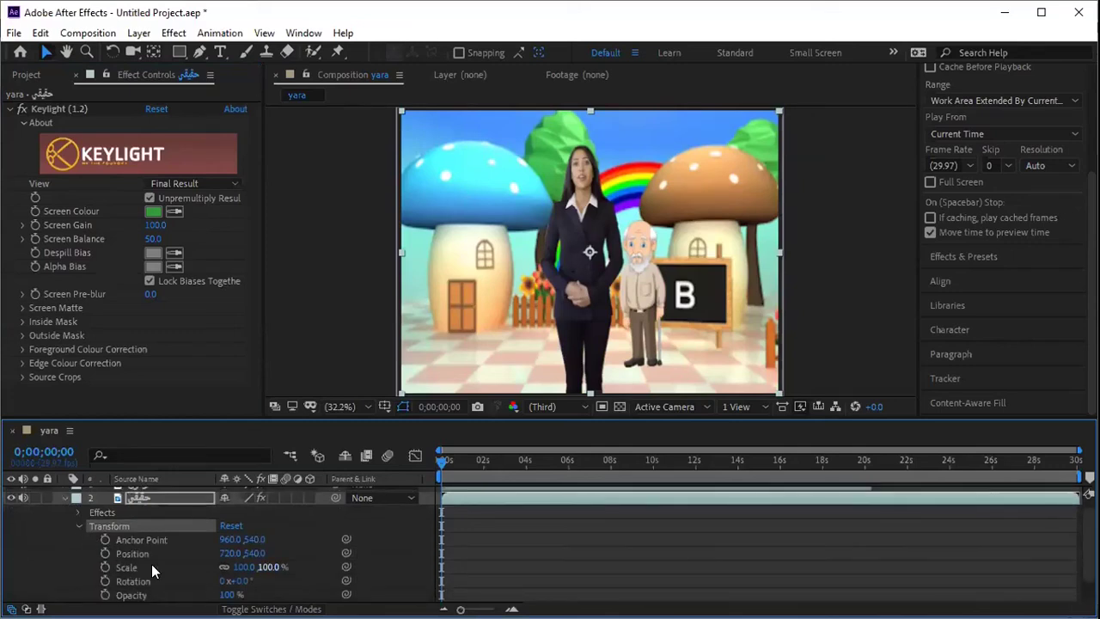
key(alt+shift+KP_Add)
key(alt+shift+KP_Add)
key(alt+shift+KP_Subtract)
key(alt+shift+KP_Subtract)
key(alt+shift+KP_Subtract)
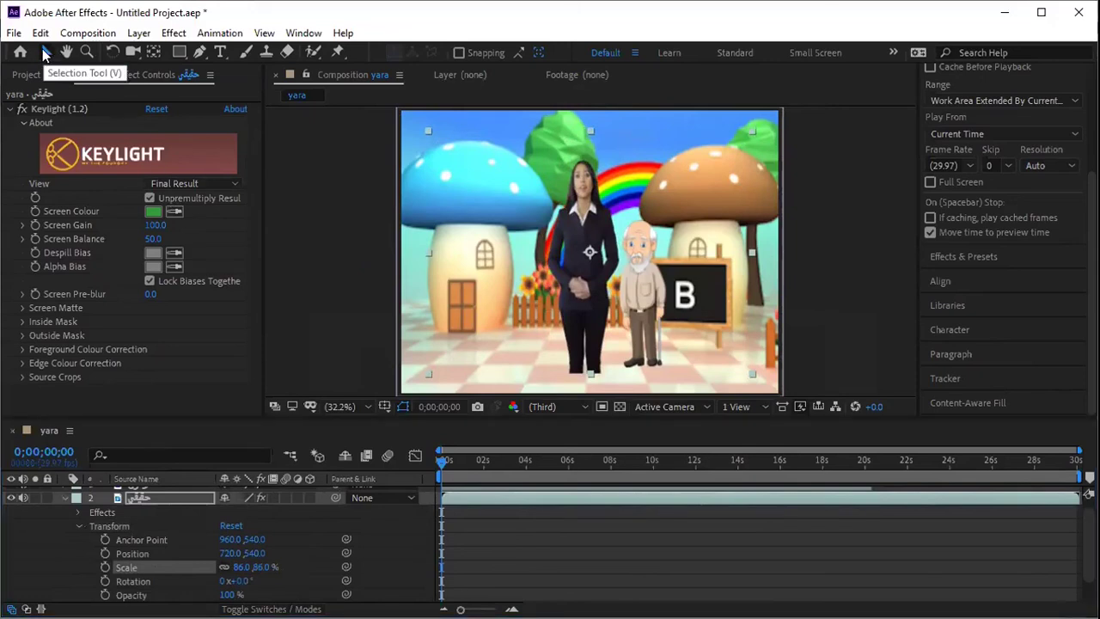
drag(568, 276, 508, 301)
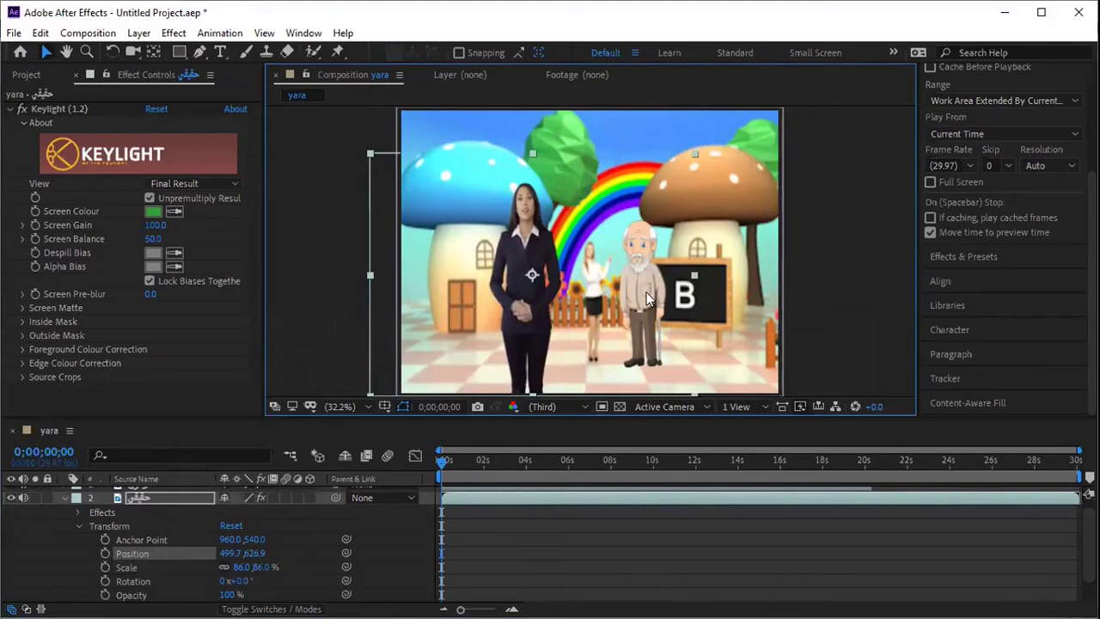
click(319, 275)
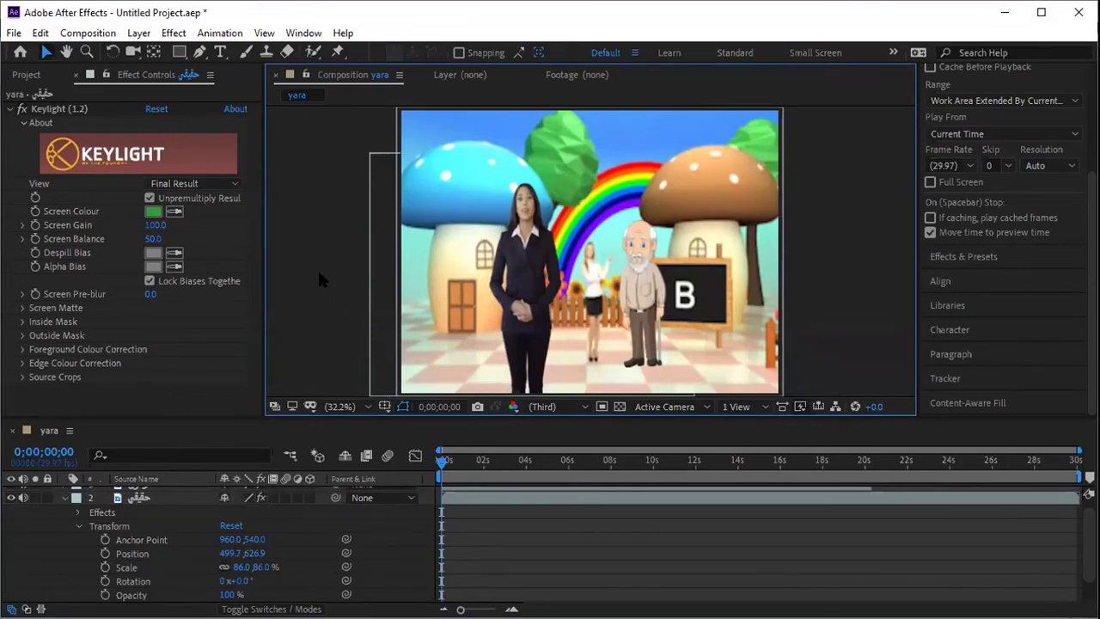
Show the project's footage list again, collapse the حقيقي layer's properties and select that layer in the timeline.
click(26, 75)
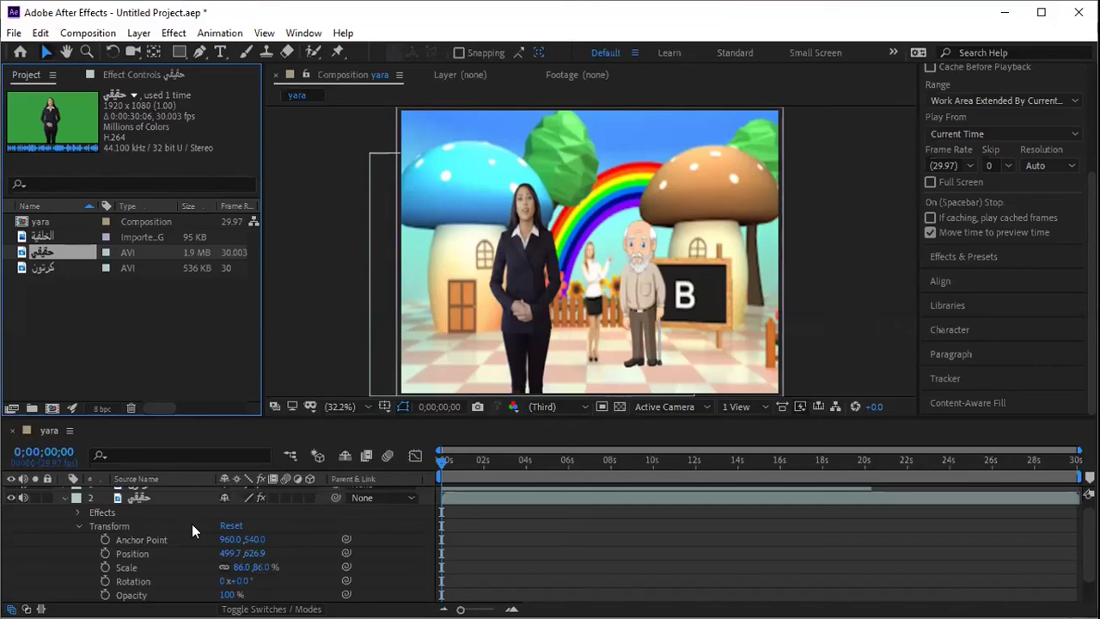
click(66, 500)
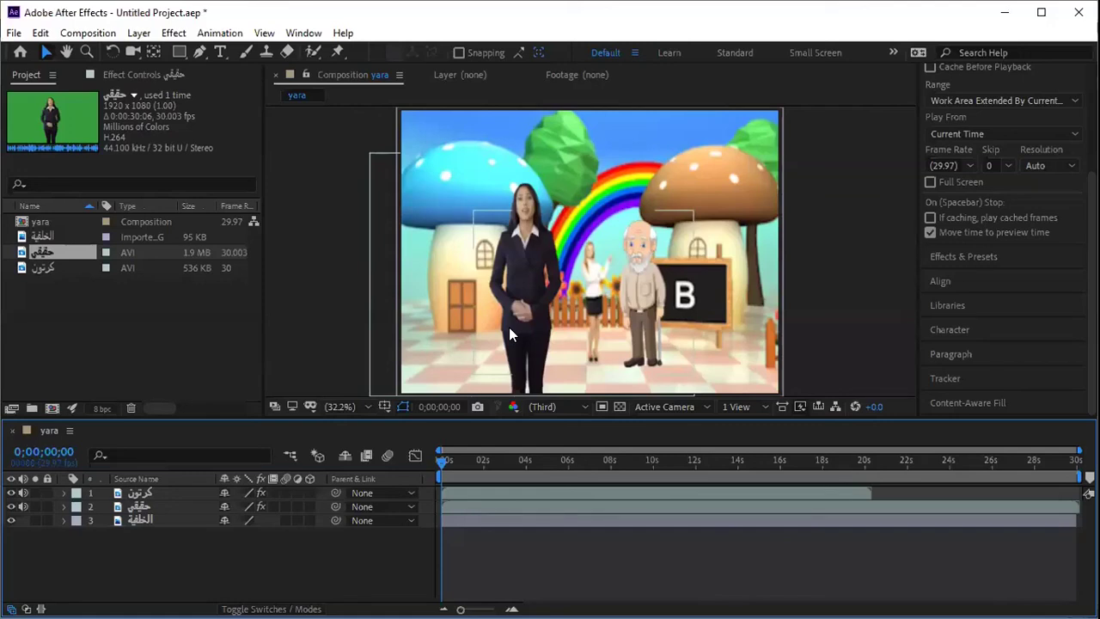
click(177, 505)
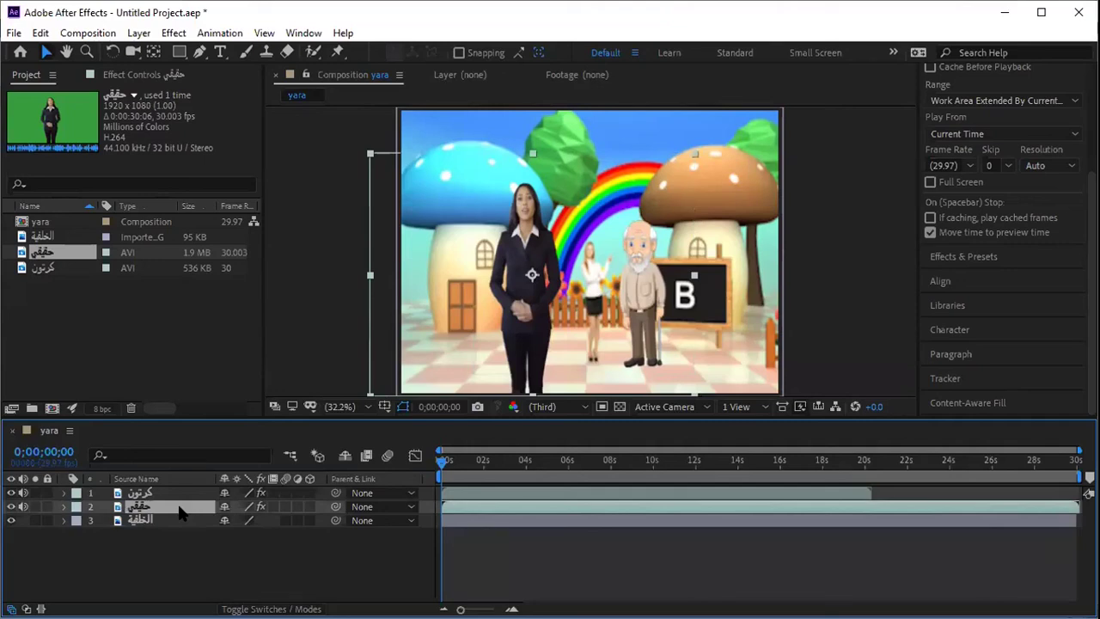
Duplicate the حقيقي layer and move the copy in front of the rainbow, behind the cartoon old man.
key(ctrl+d)
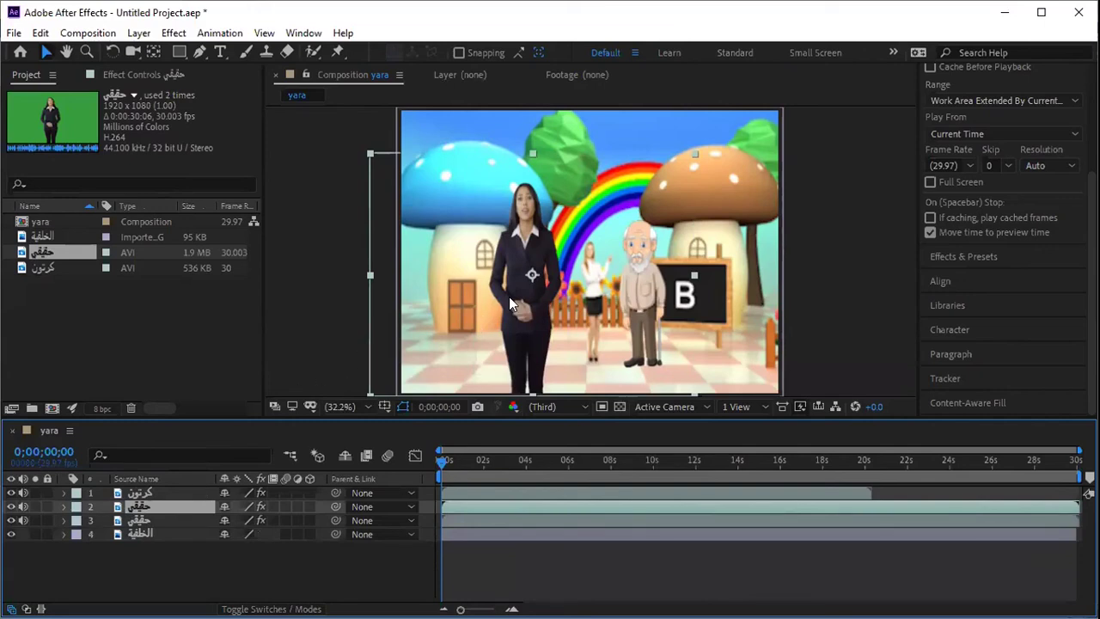
drag(506, 304, 542, 319)
drag(575, 242, 633, 255)
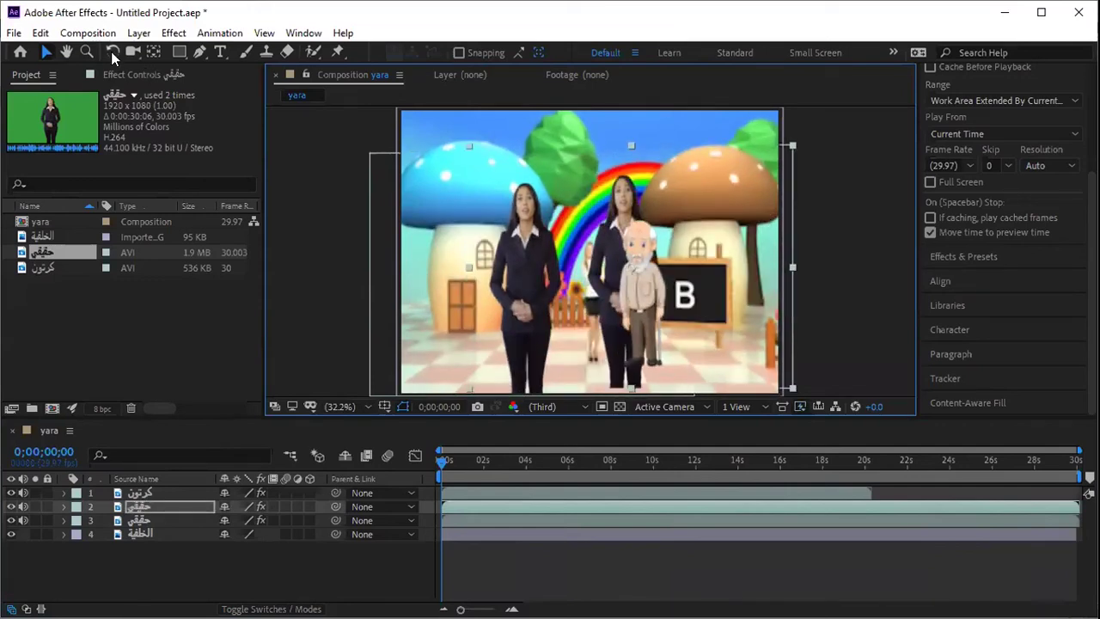
Rotate the duplicate presenter clockwise onto her side and move her down to the floor in front of the blue mushroom house.
click(112, 53)
drag(616, 289, 599, 198)
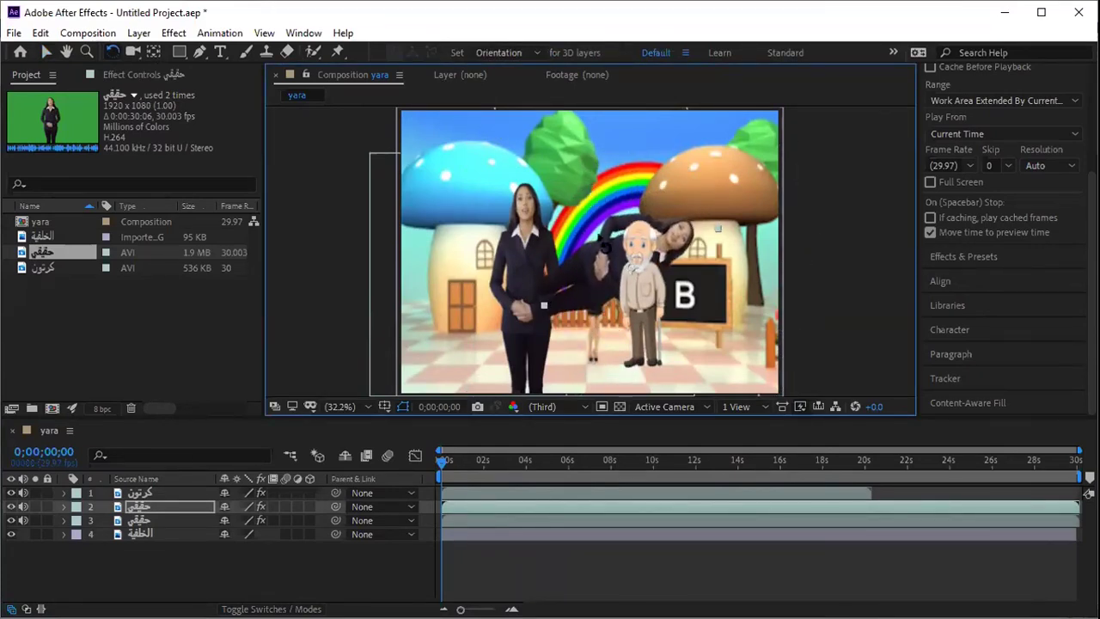
click(48, 52)
drag(584, 286, 580, 373)
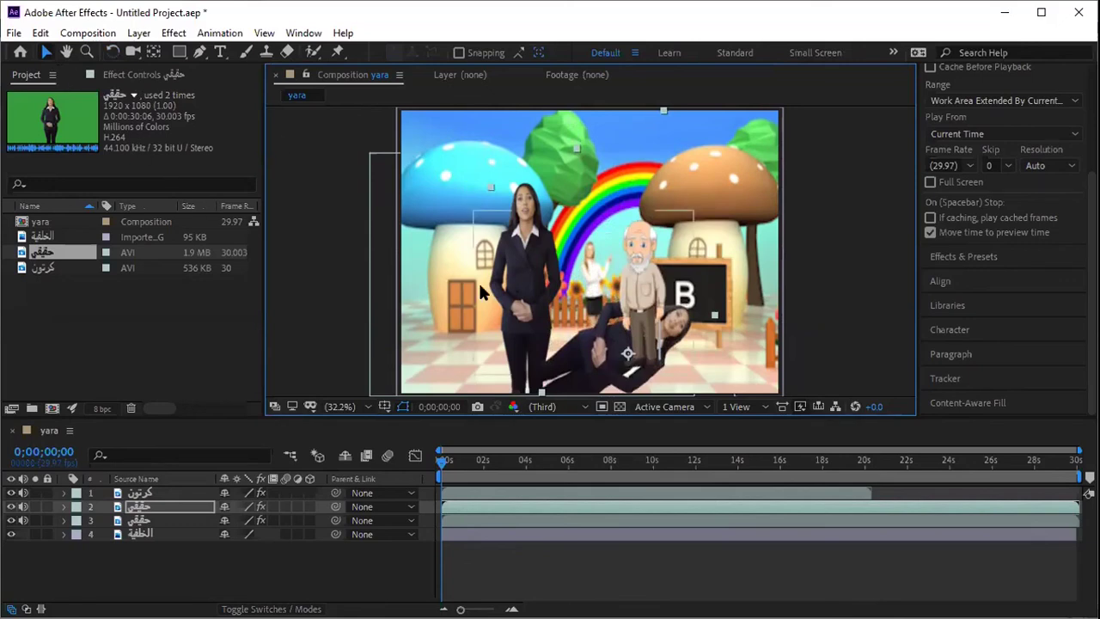
drag(604, 332, 437, 314)
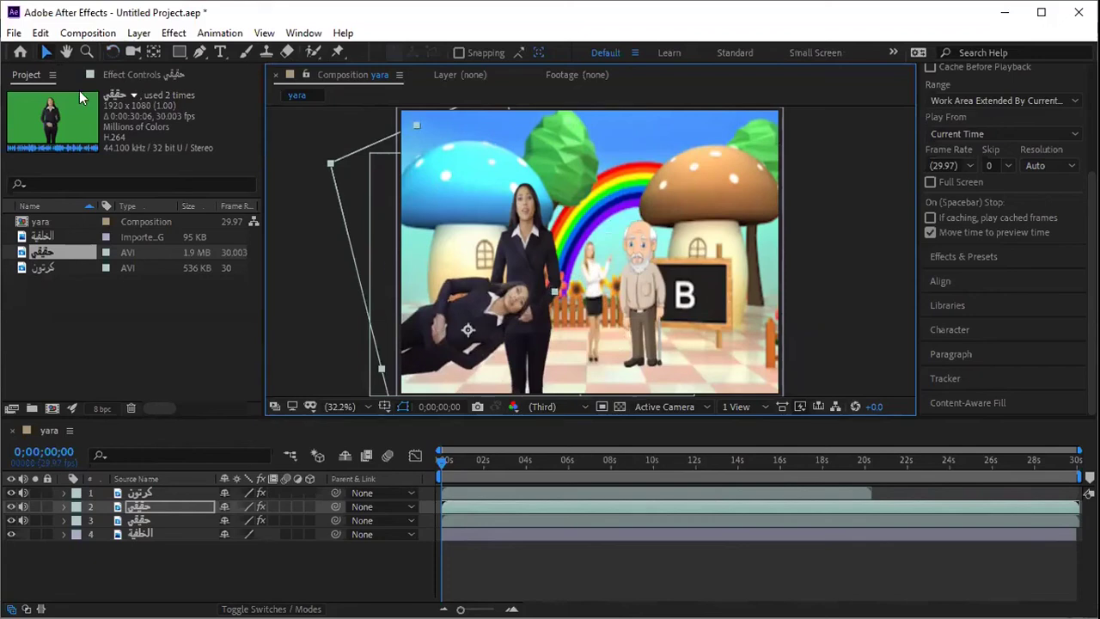
Rotate the duplicate to about -53.6°, shrink it to about 68.1 by 43.2%, and place it at the original's feet, about position 291.7, 934.1.
click(113, 53)
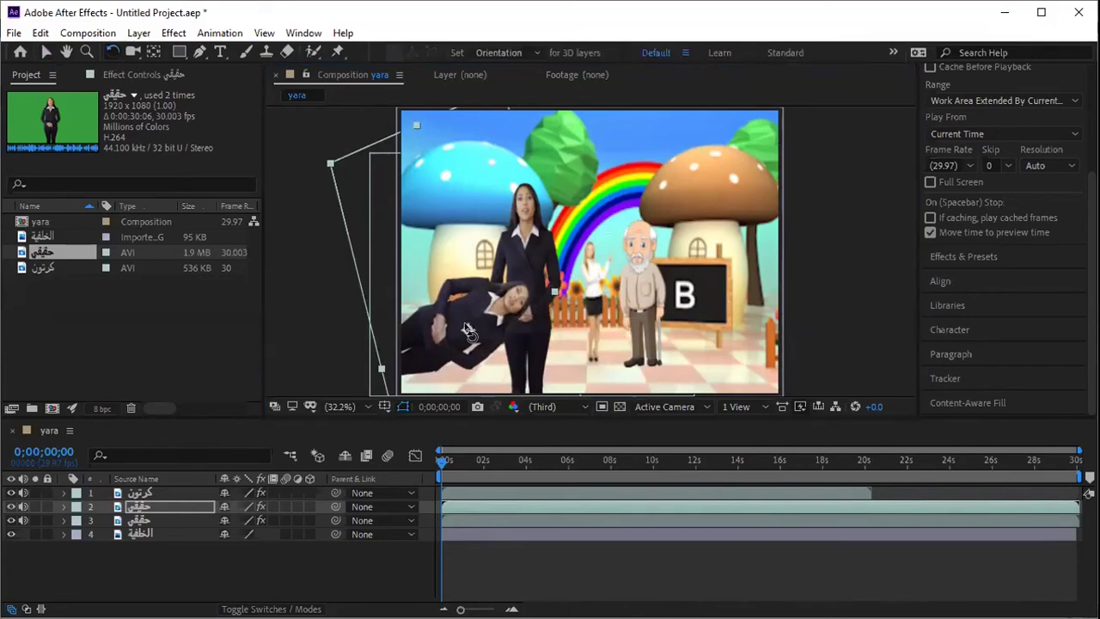
drag(495, 335, 455, 346)
click(47, 52)
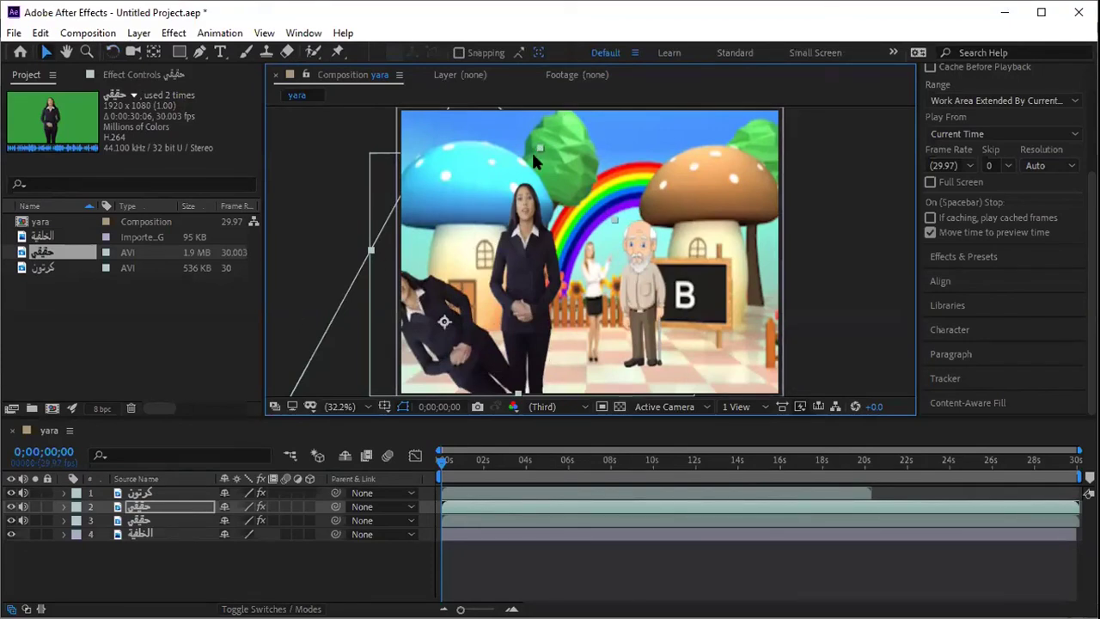
drag(368, 253, 410, 280)
drag(433, 325, 469, 368)
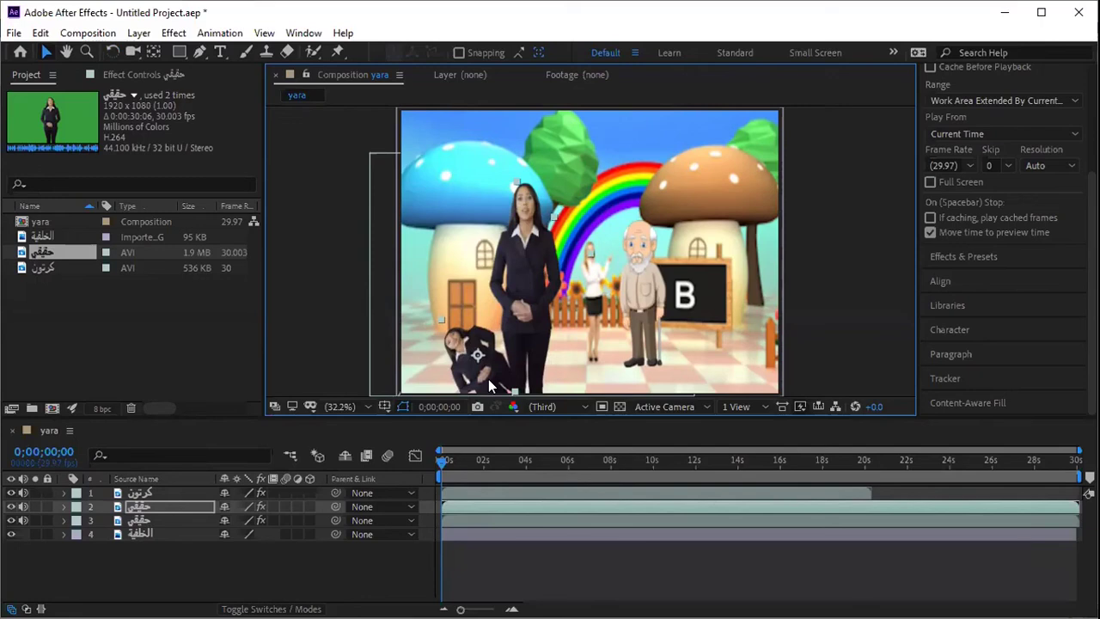
Rename the duplicated حقيقي layer as الظل.
right_click(156, 502)
click(220, 495)
text(الخل)
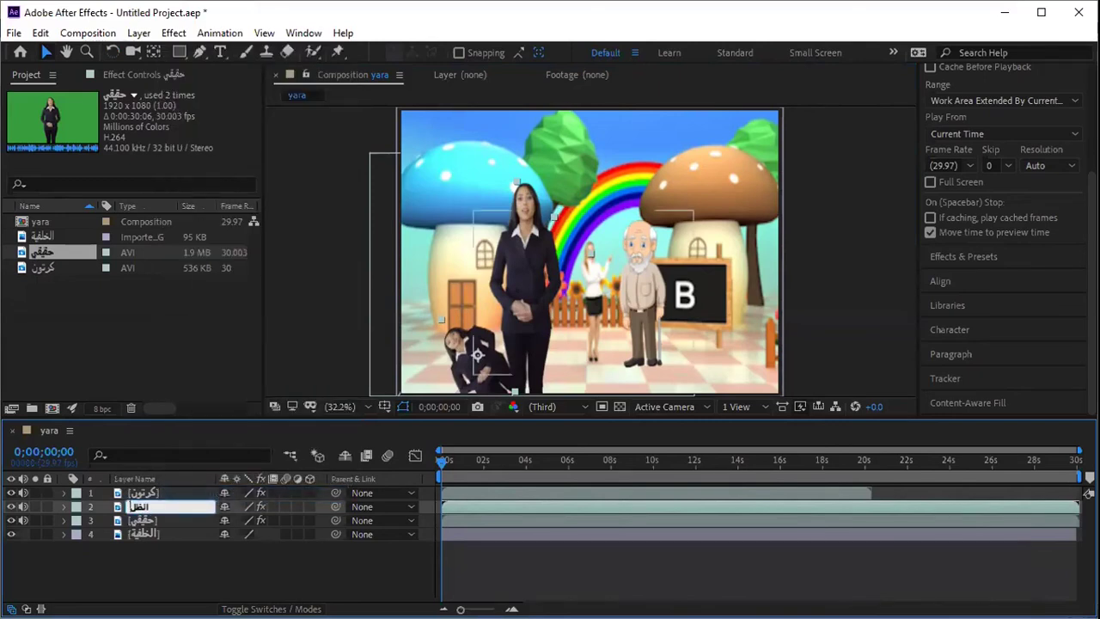
click(127, 556)
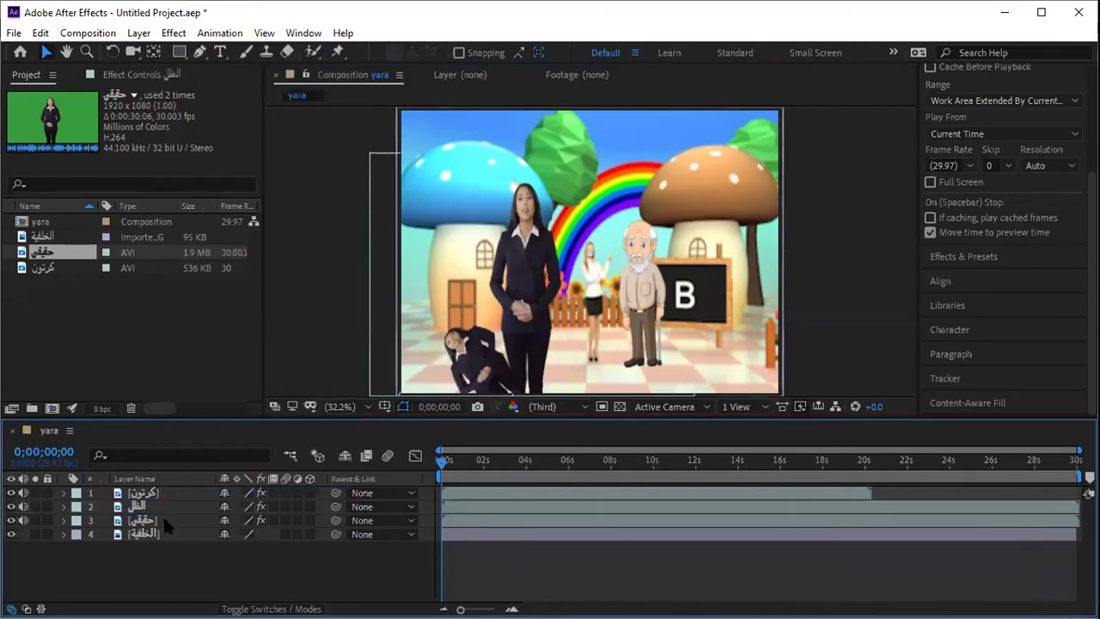
Apply the Fill effect to the الظل layer and set its colour to near-black 040404.
click(179, 503)
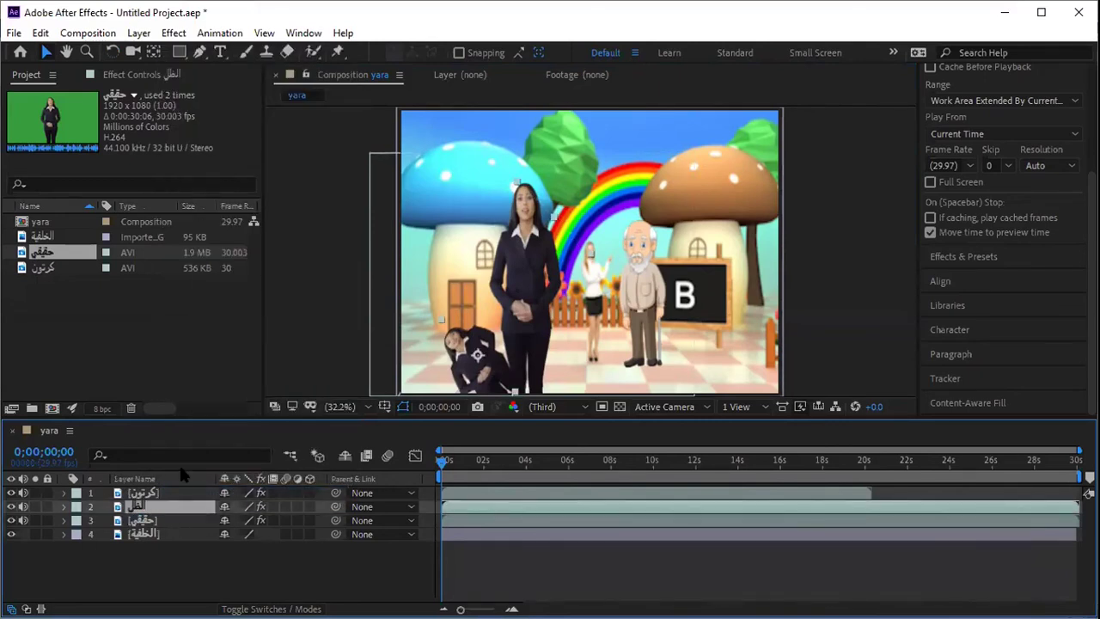
click(167, 34)
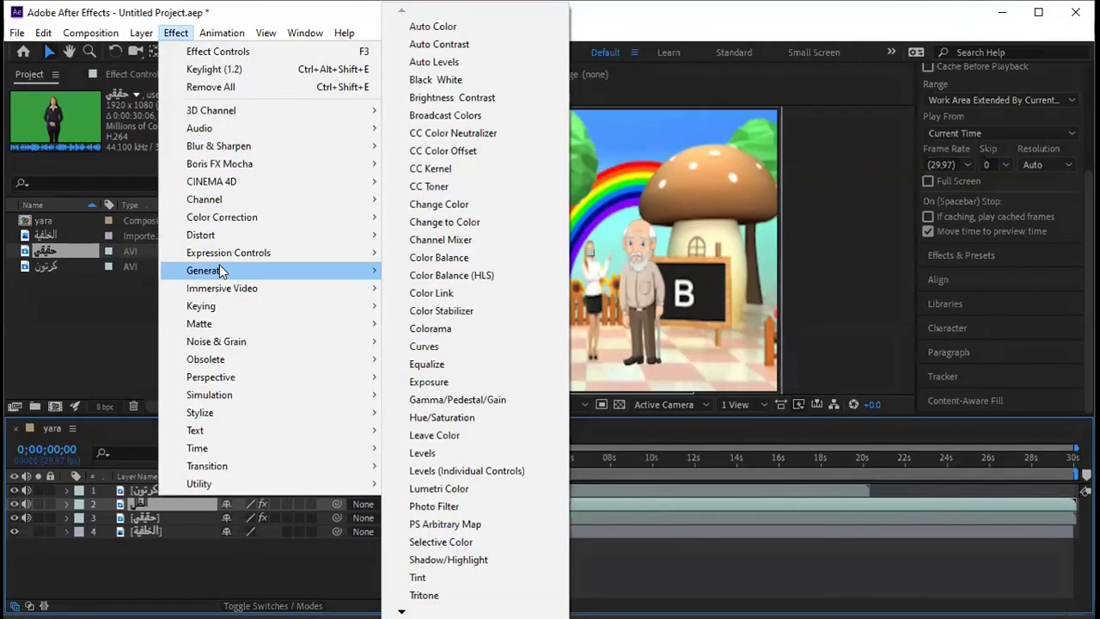
mouse_move(219, 269)
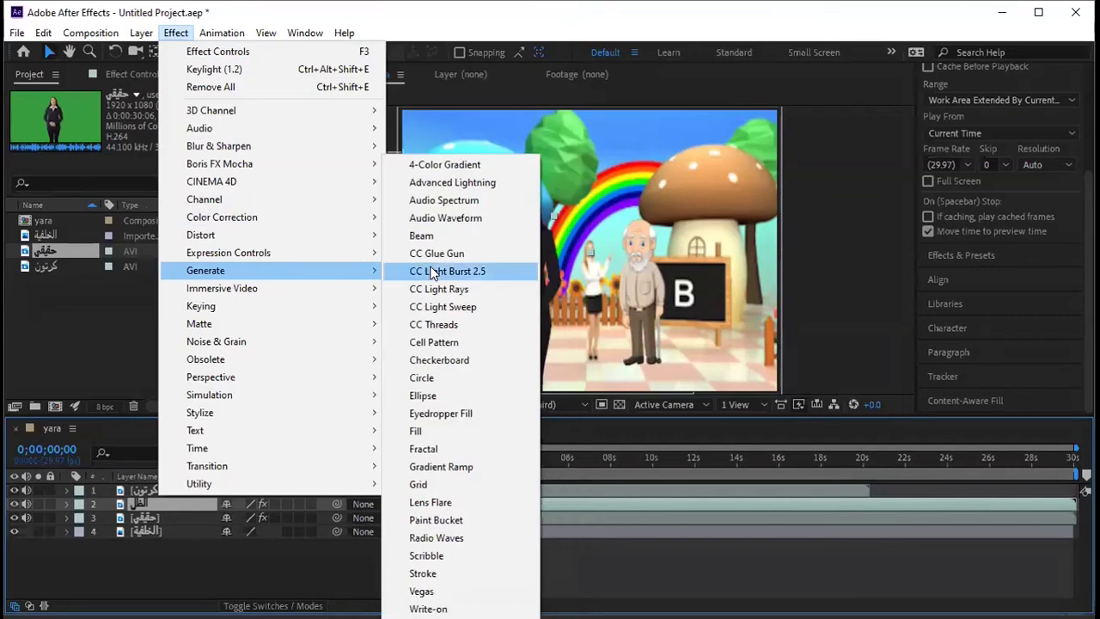
click(416, 432)
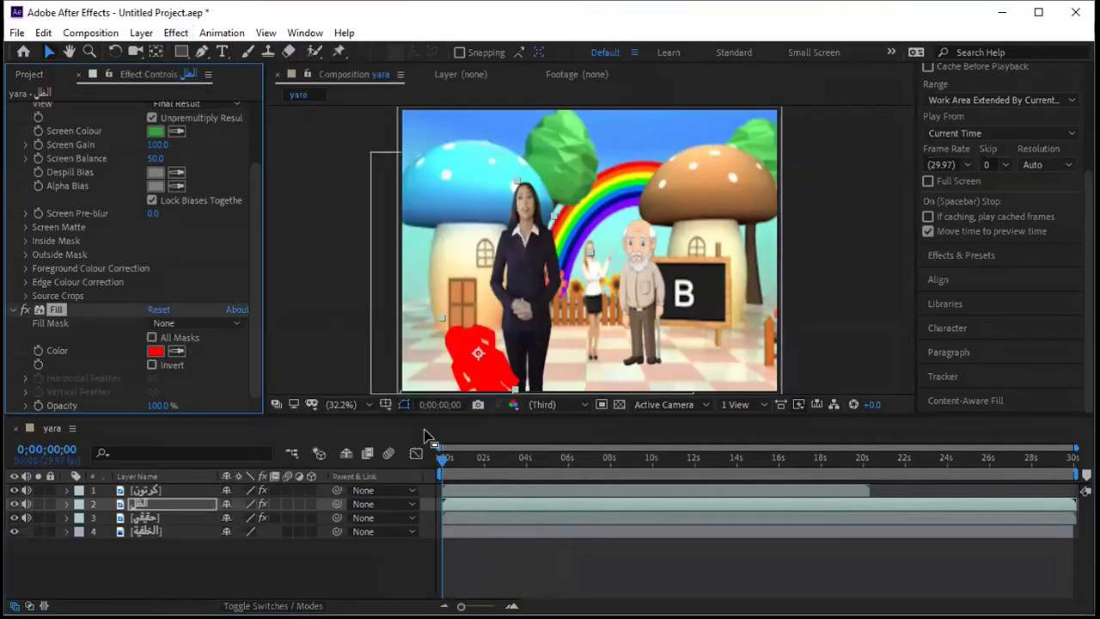
click(155, 352)
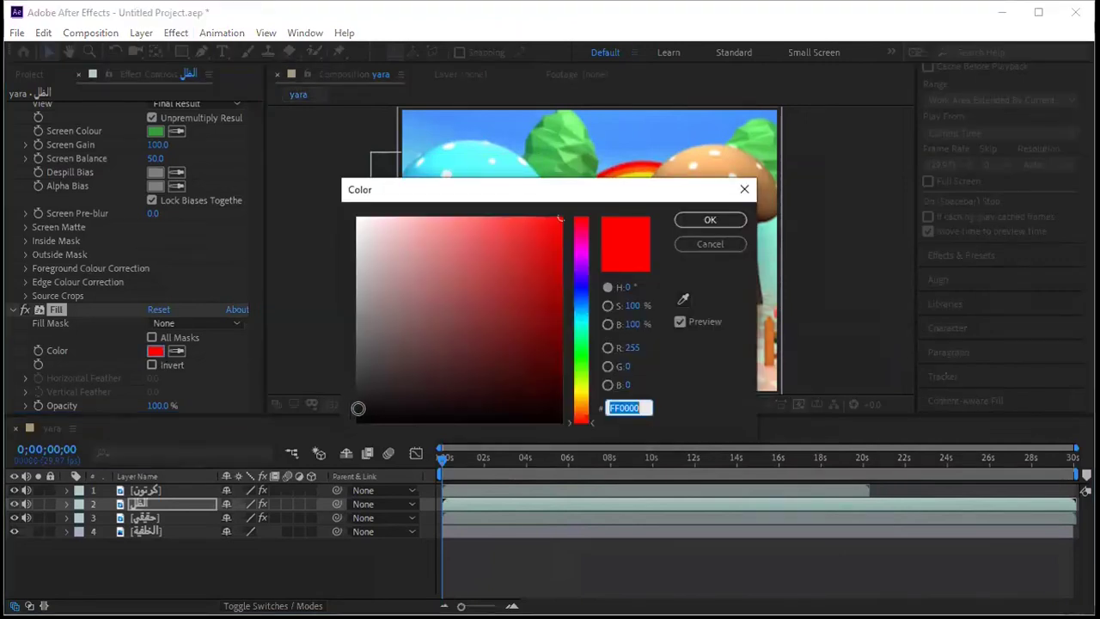
click(361, 417)
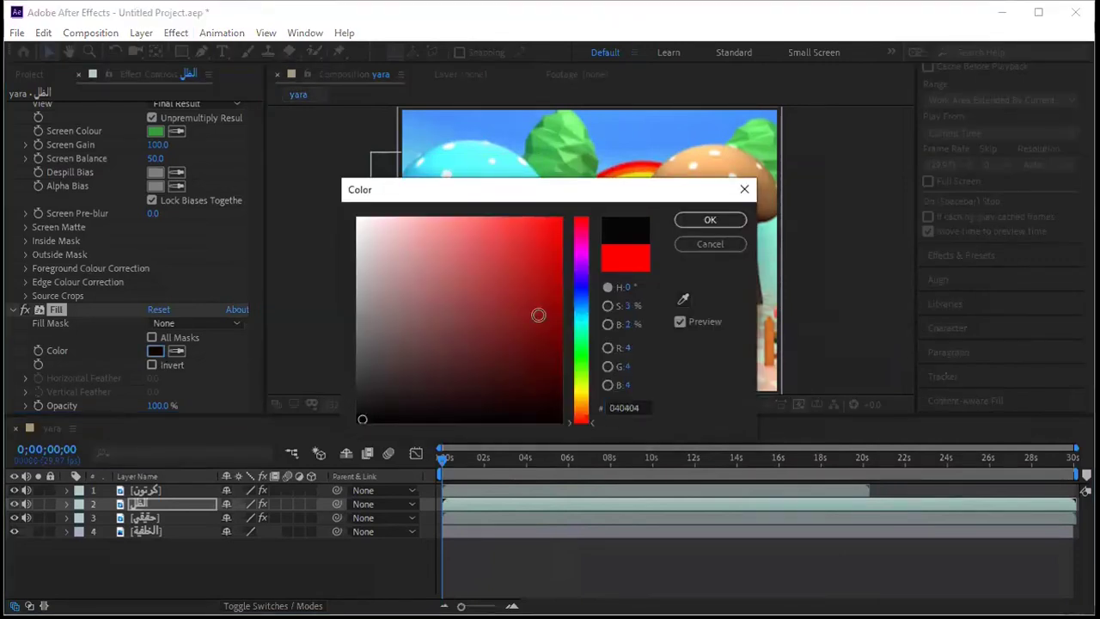
click(711, 220)
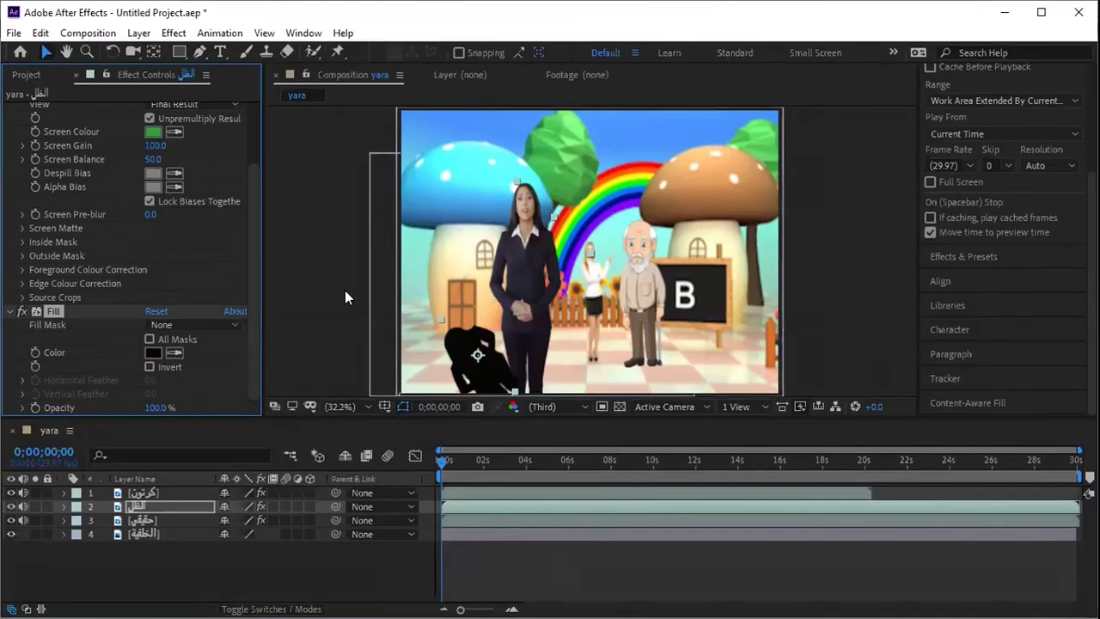
Expand the الظل layer's effects and transform properties and set its opacity to 12%.
click(64, 506)
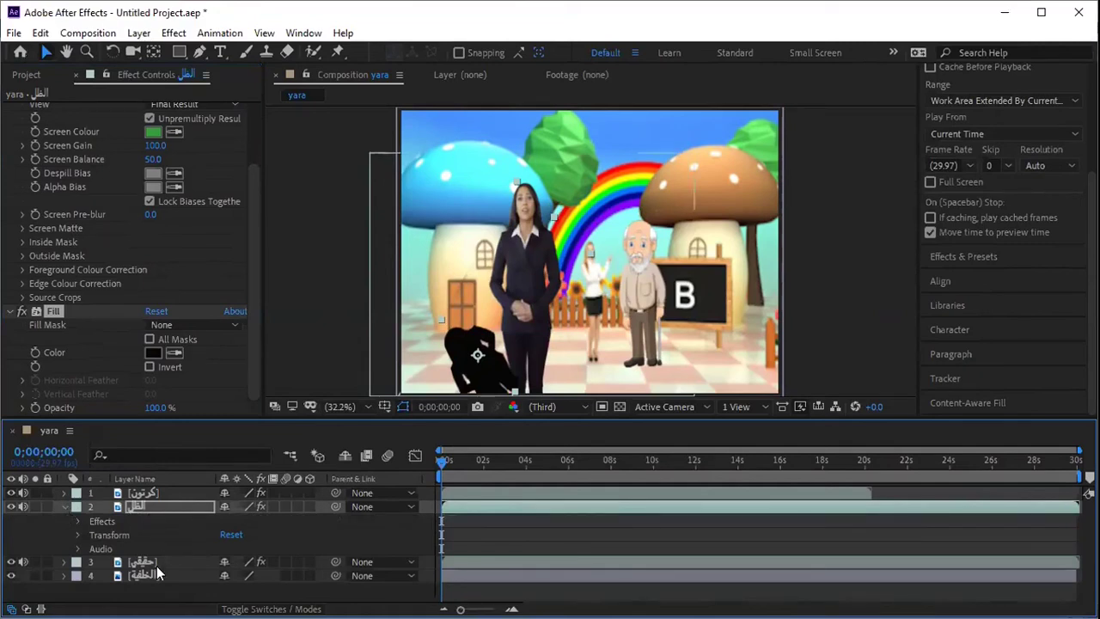
click(78, 521)
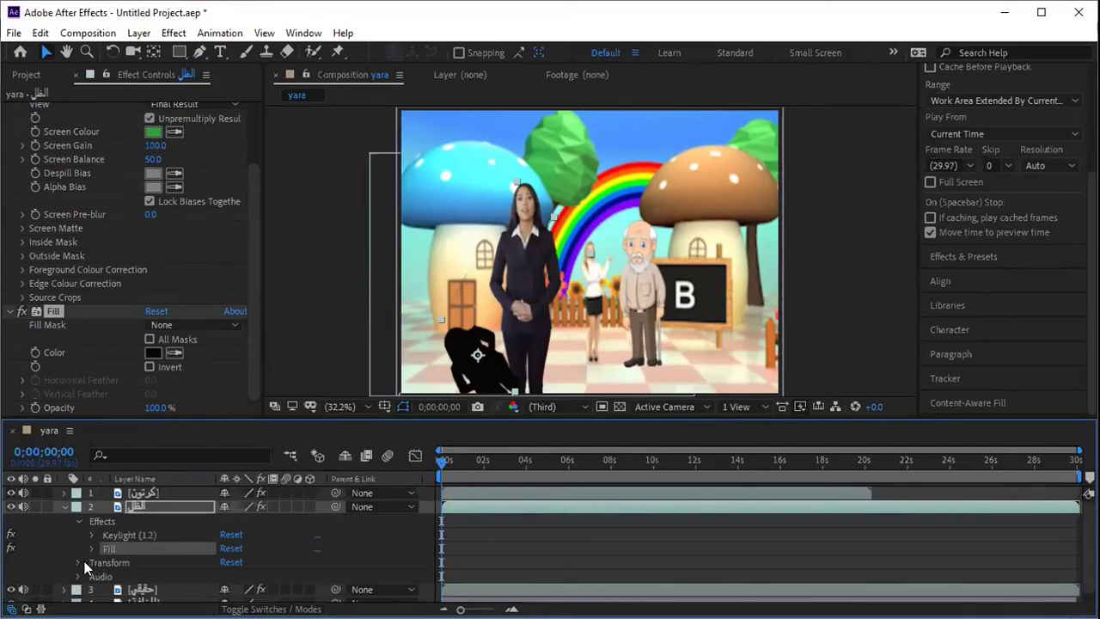
click(78, 561)
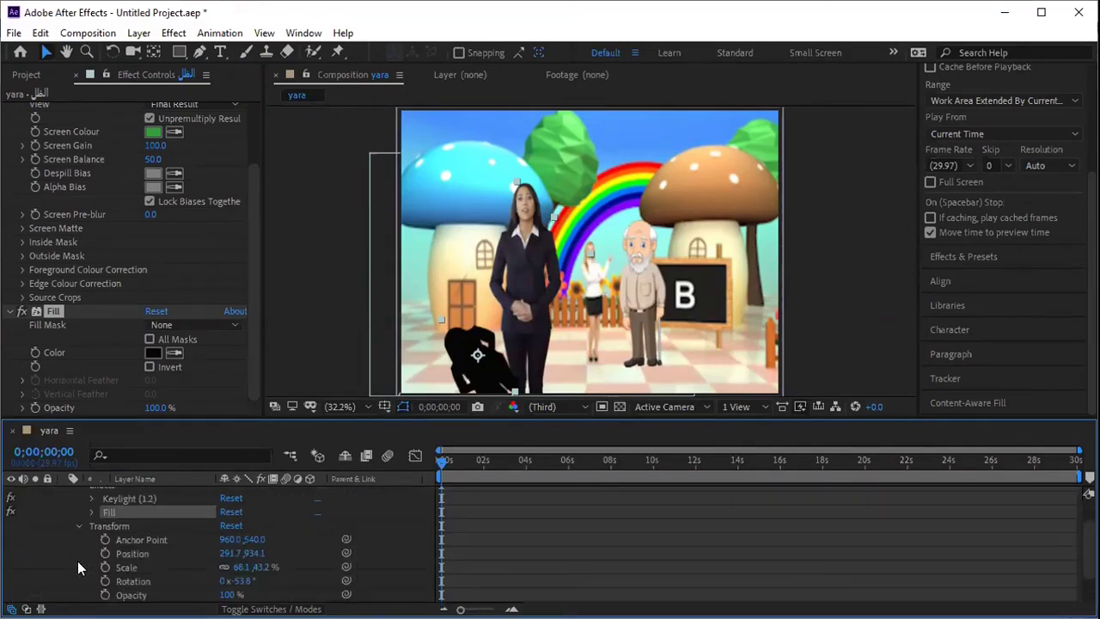
click(125, 589)
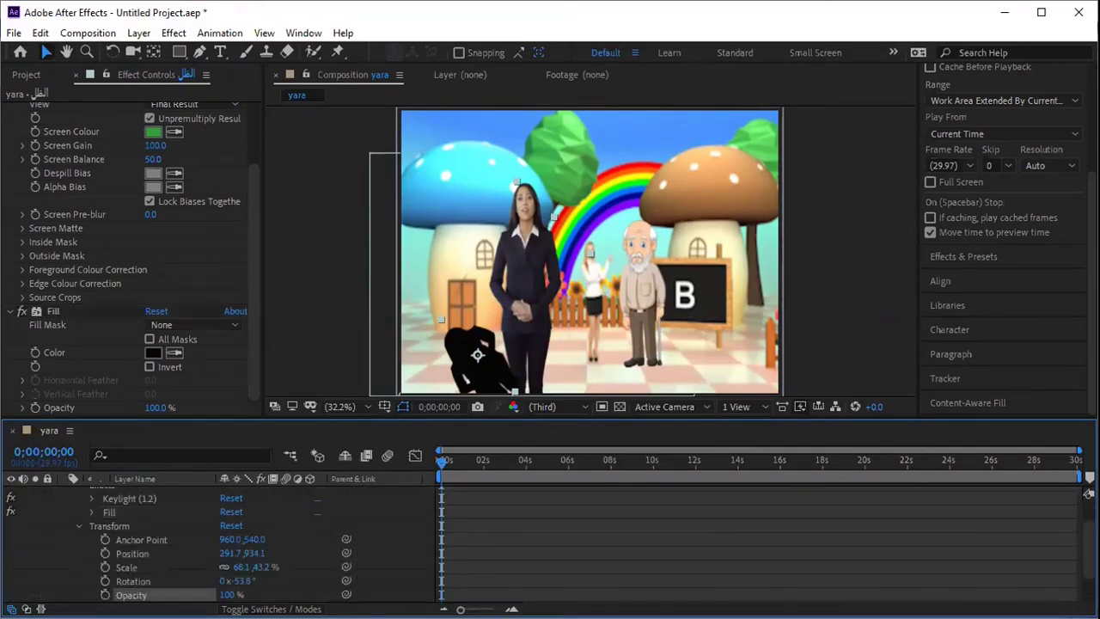
click(228, 594)
text(99)
key(Return)
drag(228, 594, 162, 595)
text(12)
key(Return)
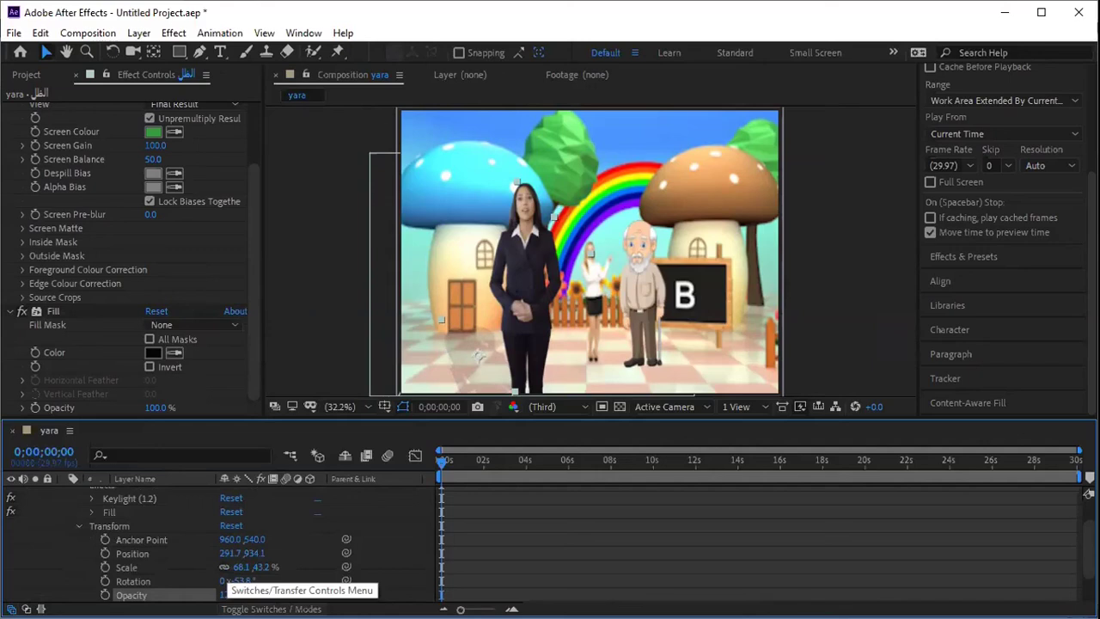
click(310, 344)
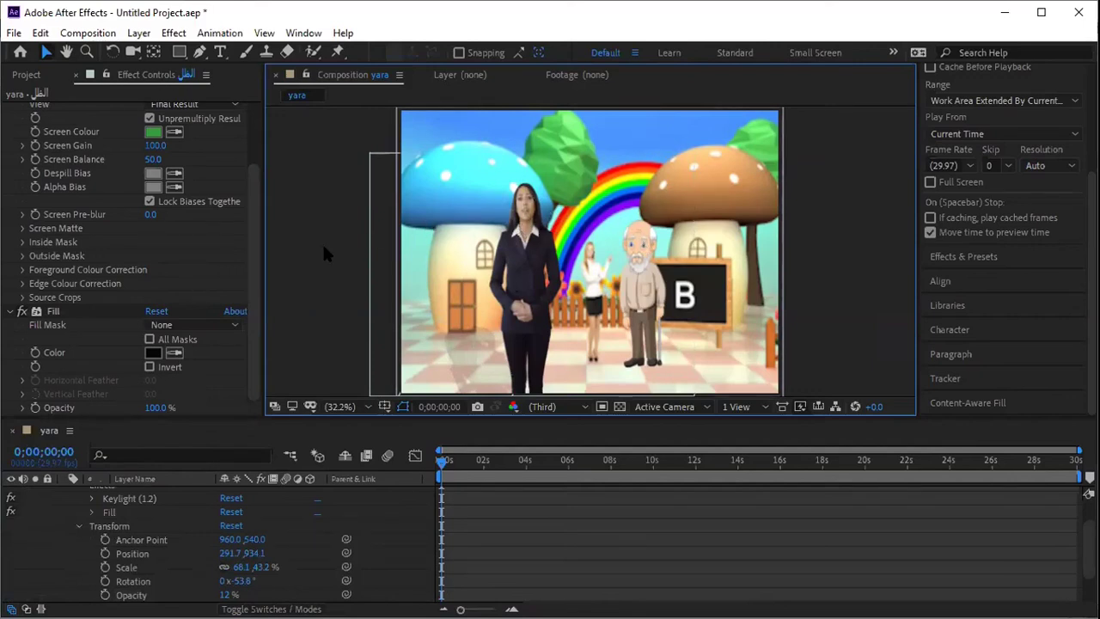
Show the project's footage list again and collapse the الظل layer's properties.
click(27, 75)
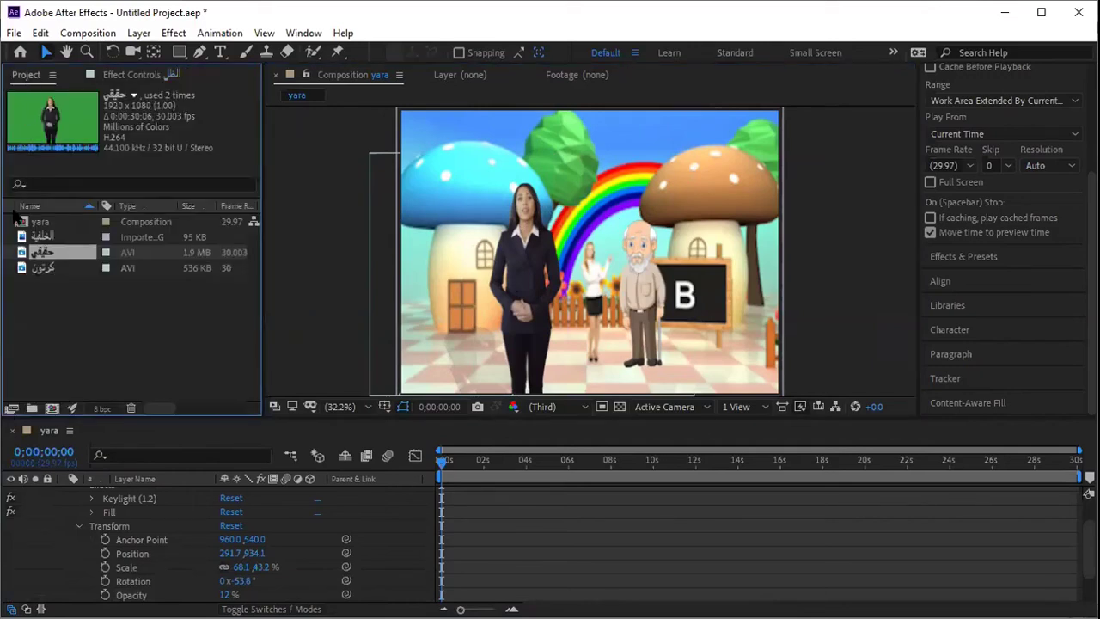
click(78, 526)
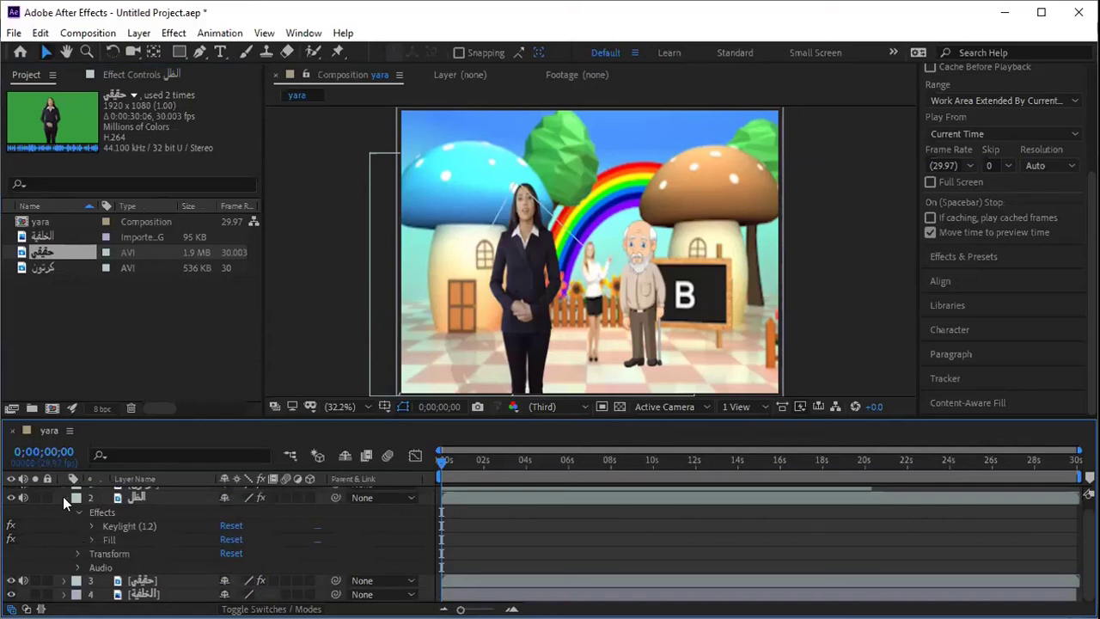
click(63, 497)
Apply the Curves effect to the حقيقي layer and raise its Blue channel curve slightly in the midtones.
click(143, 523)
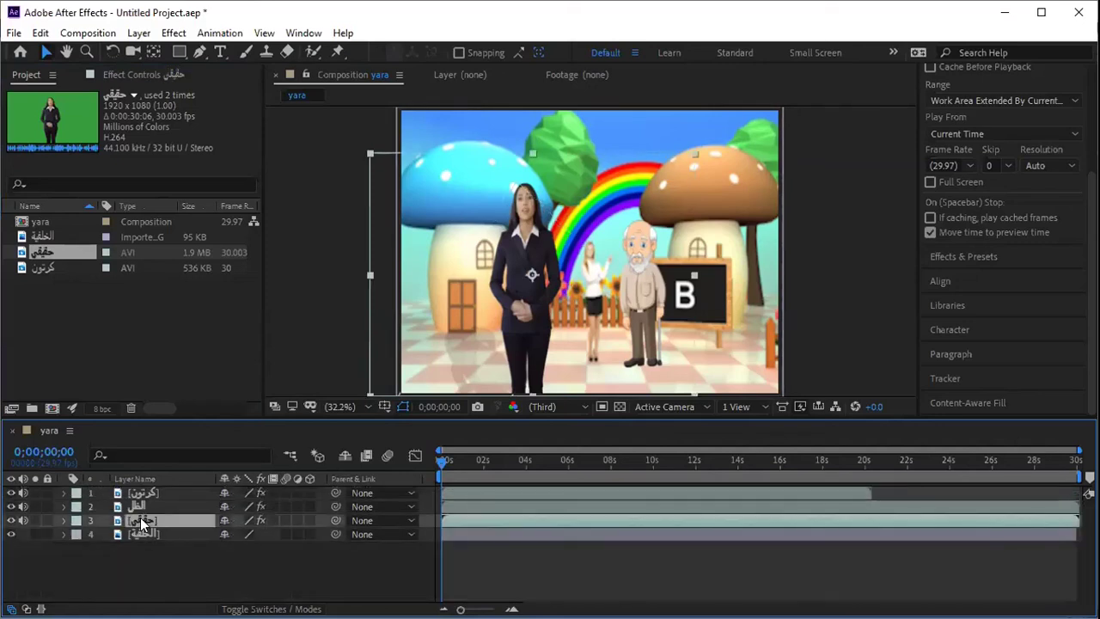
click(175, 34)
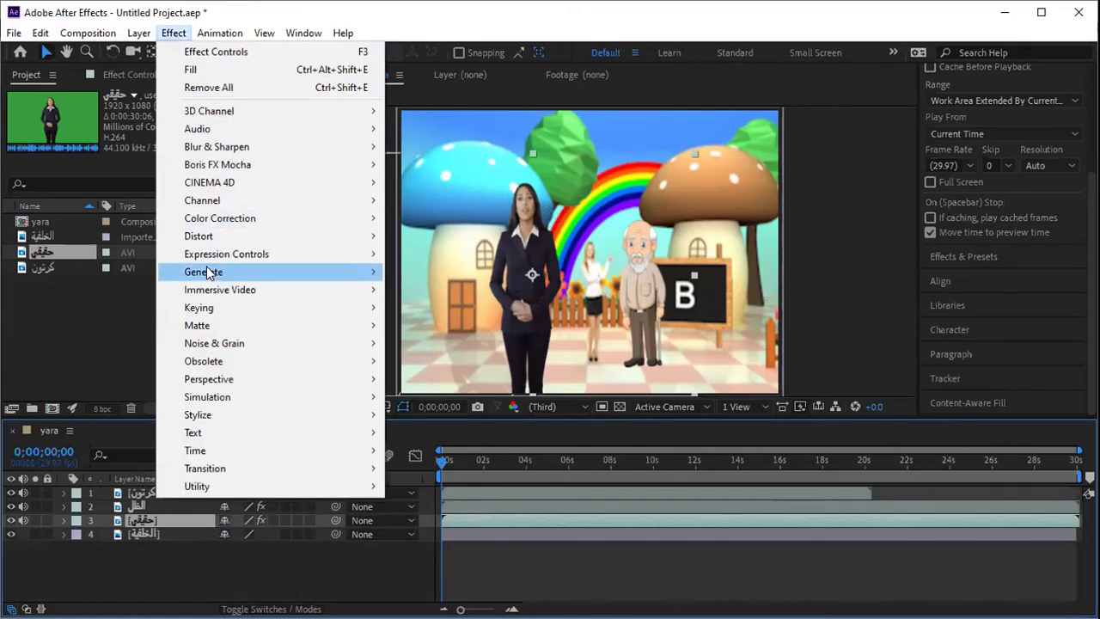
mouse_move(207, 271)
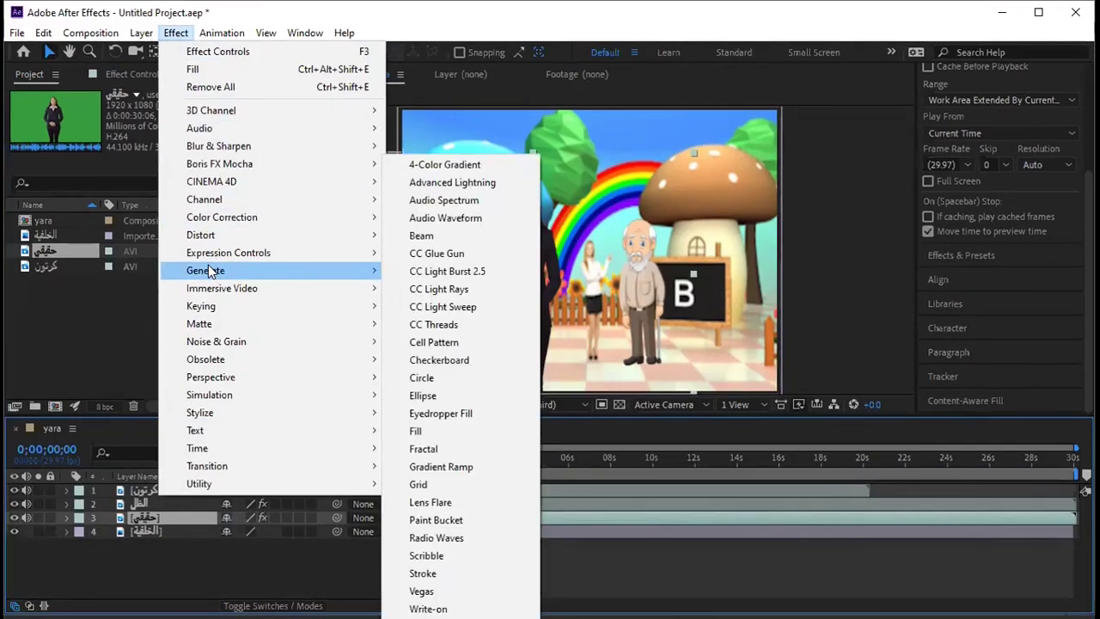
mouse_move(269, 215)
click(417, 347)
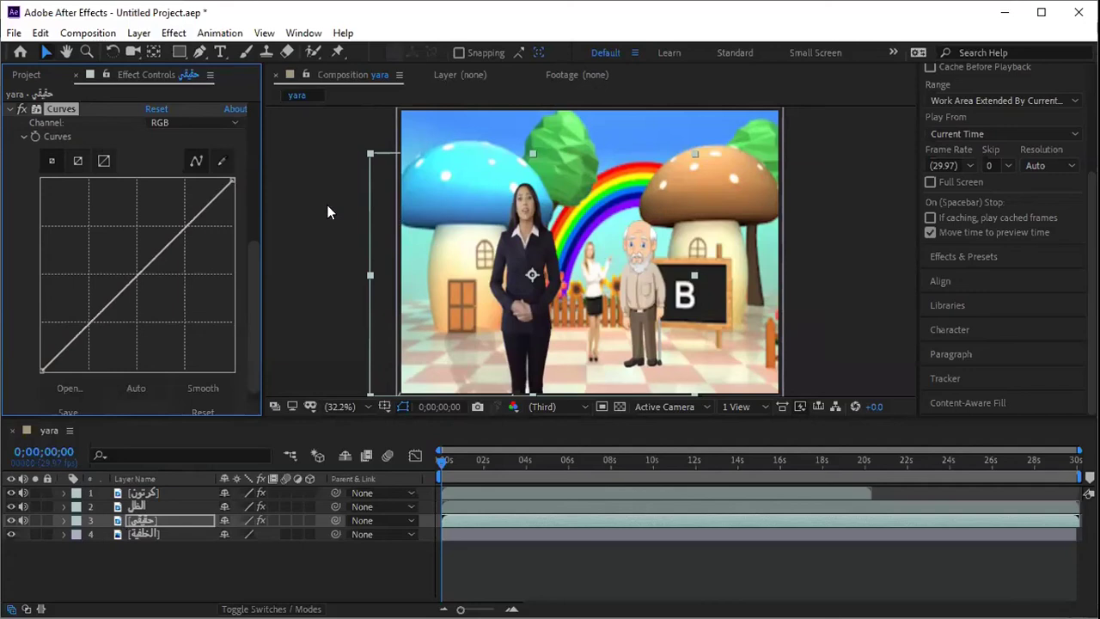
click(173, 122)
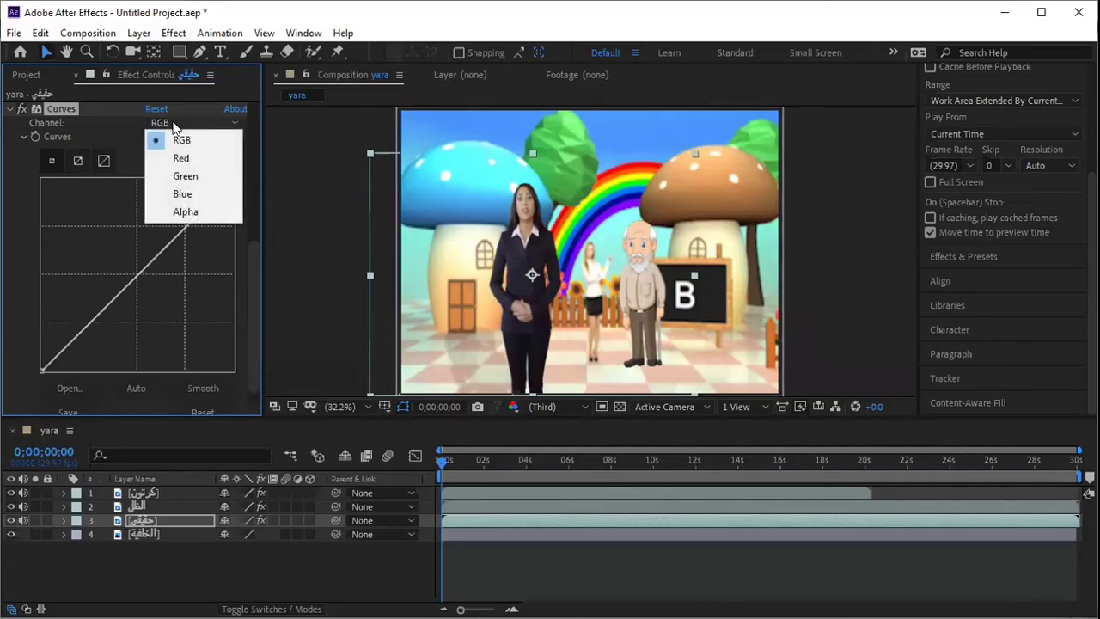
click(204, 194)
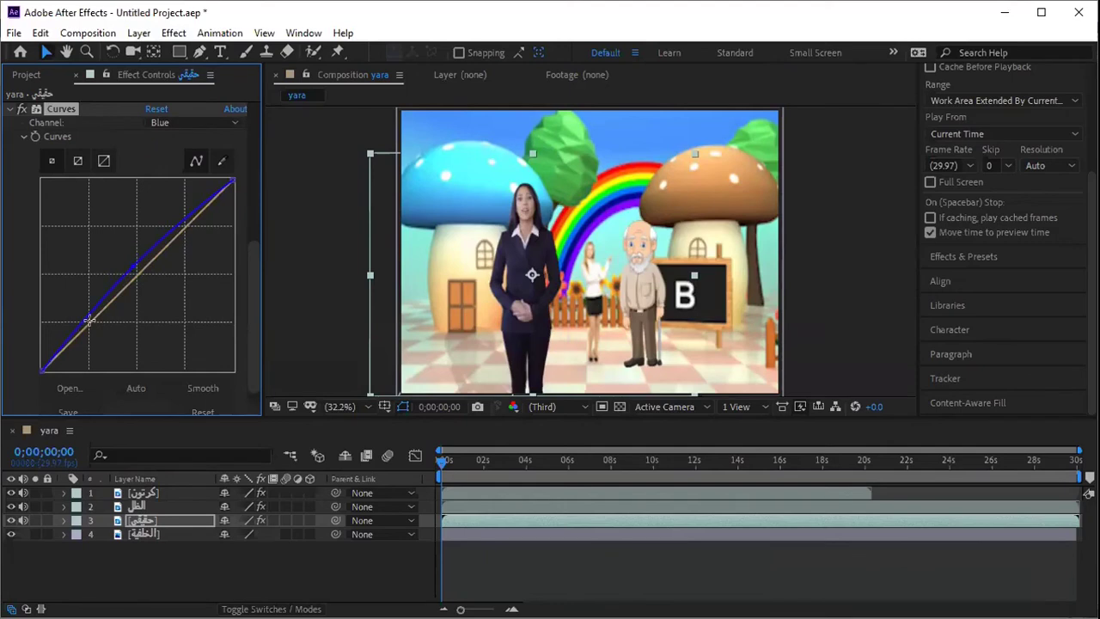
click(348, 316)
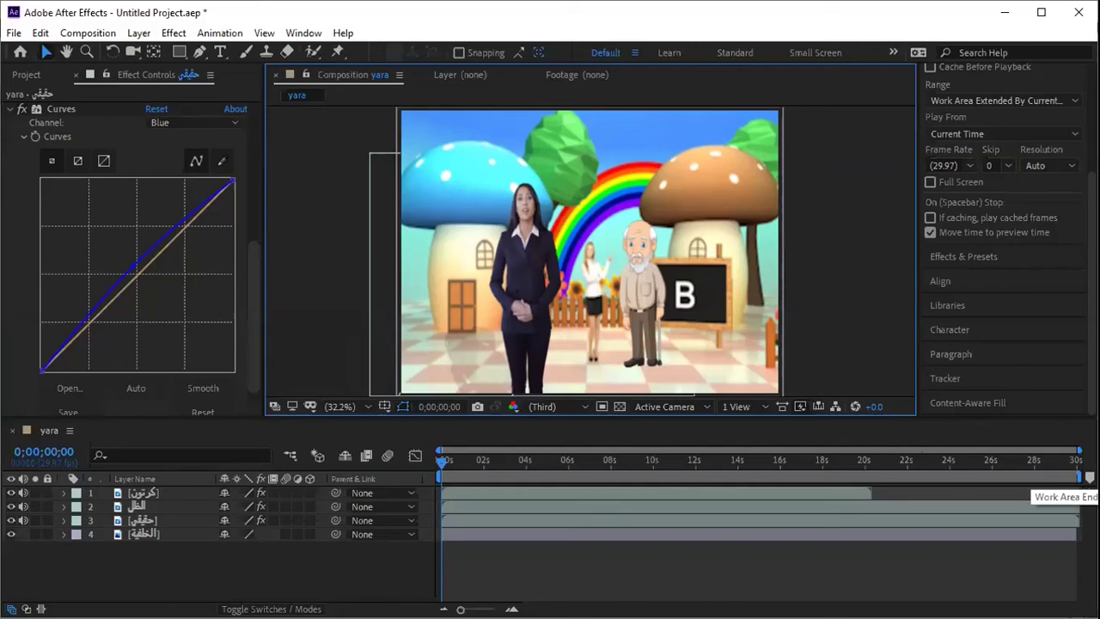
Shorten the work area to end at 10 seconds and bring back the project's footage list.
drag(1079, 478, 652, 499)
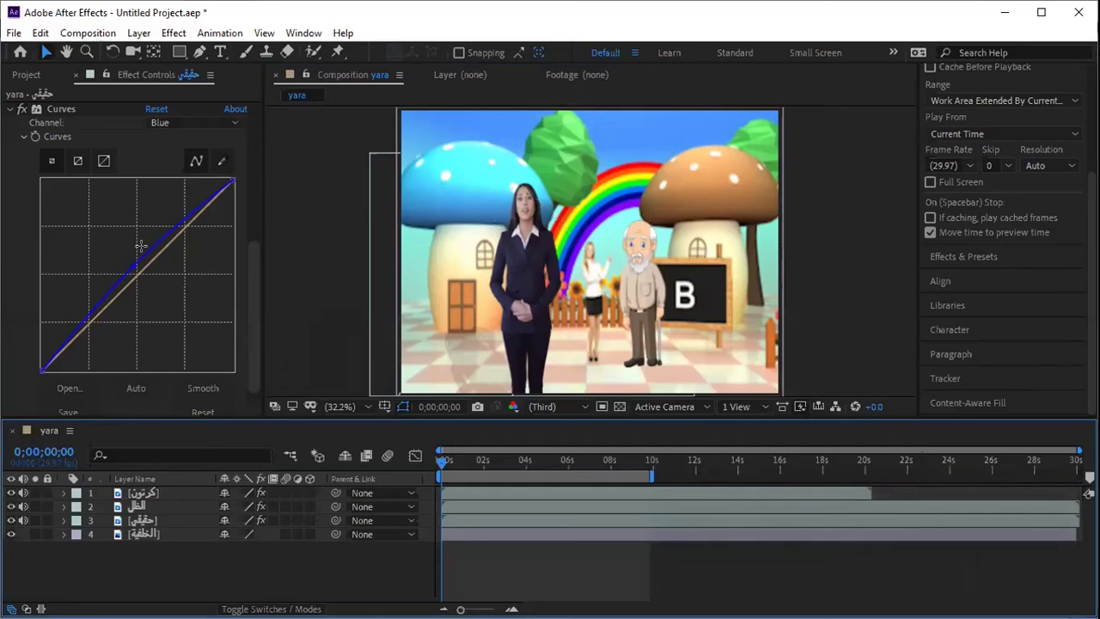
click(25, 76)
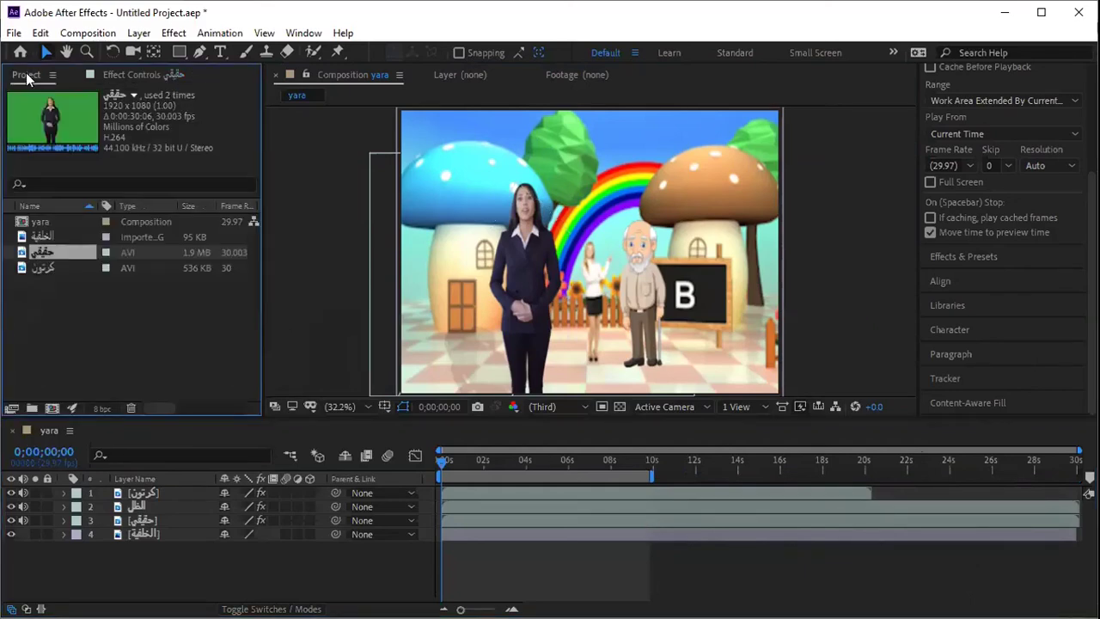
click(536, 269)
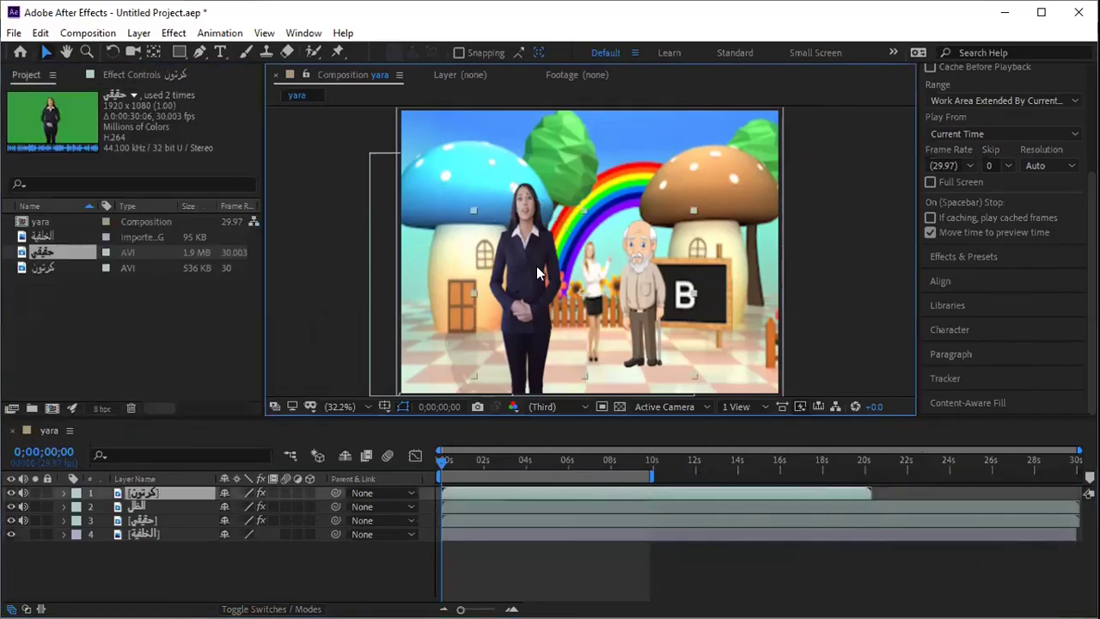
Open the الخلفية layer in its own viewer and move the current time to 0;00;00;21.
click(729, 225)
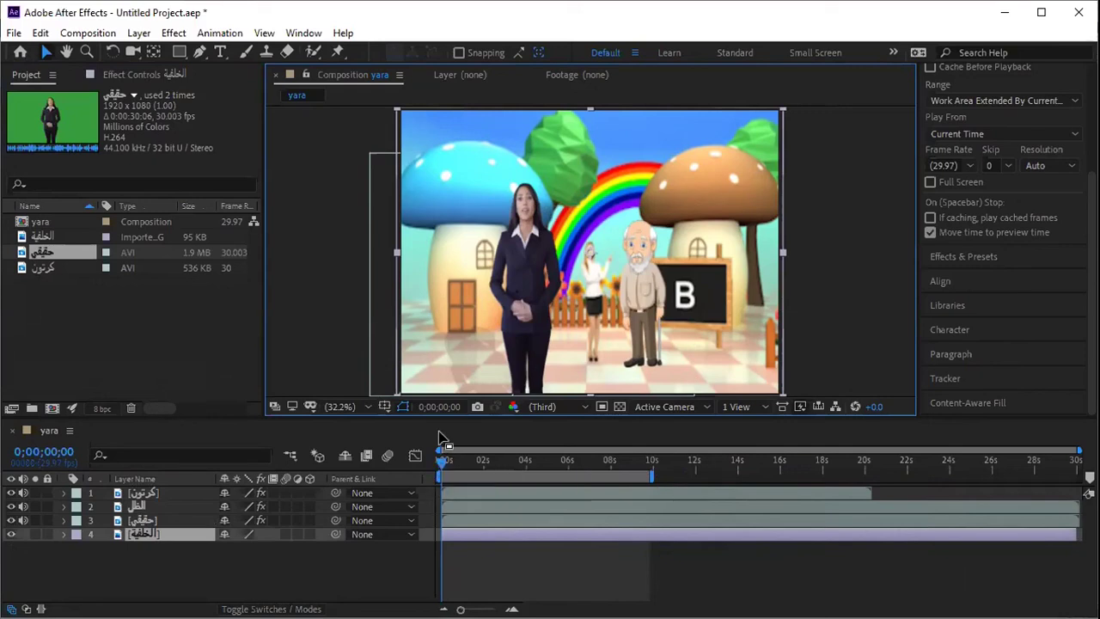
double_click(436, 374)
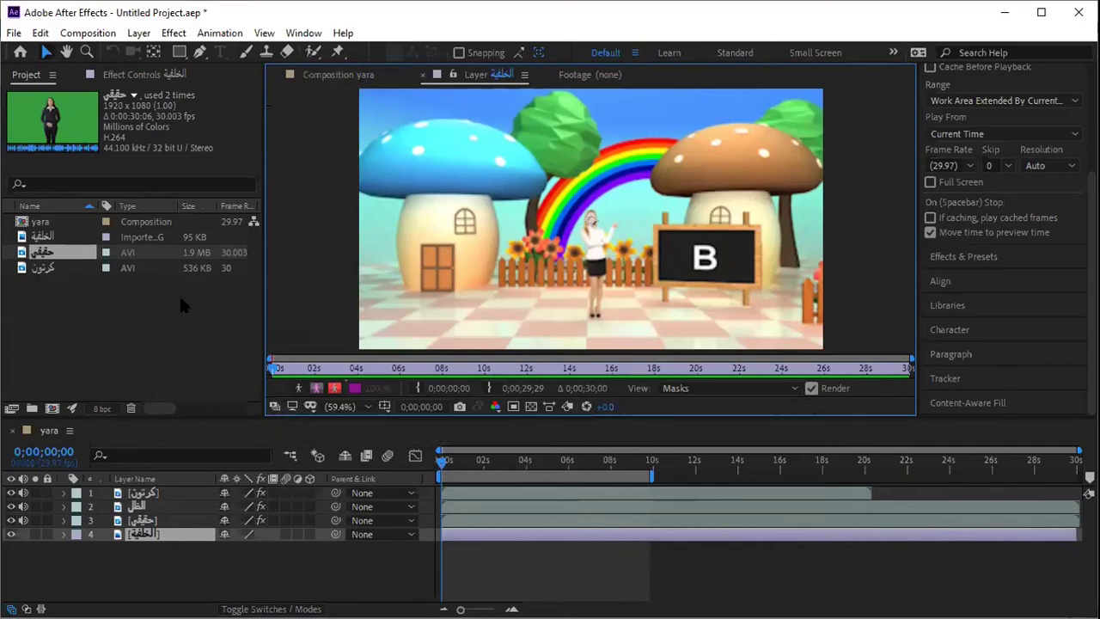
click(163, 496)
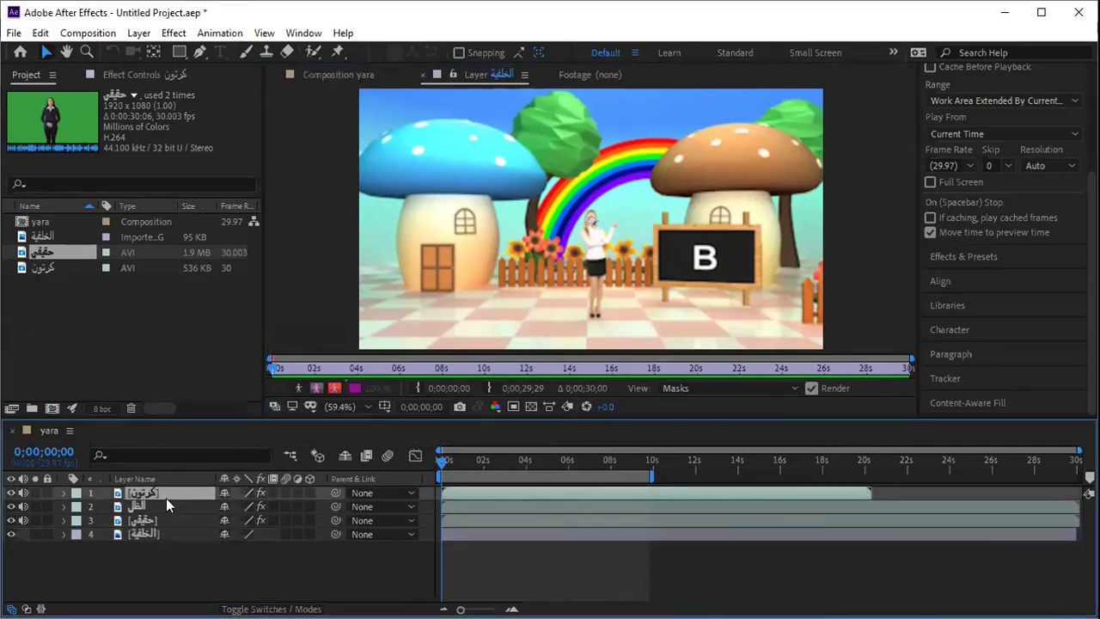
drag(445, 464, 454, 464)
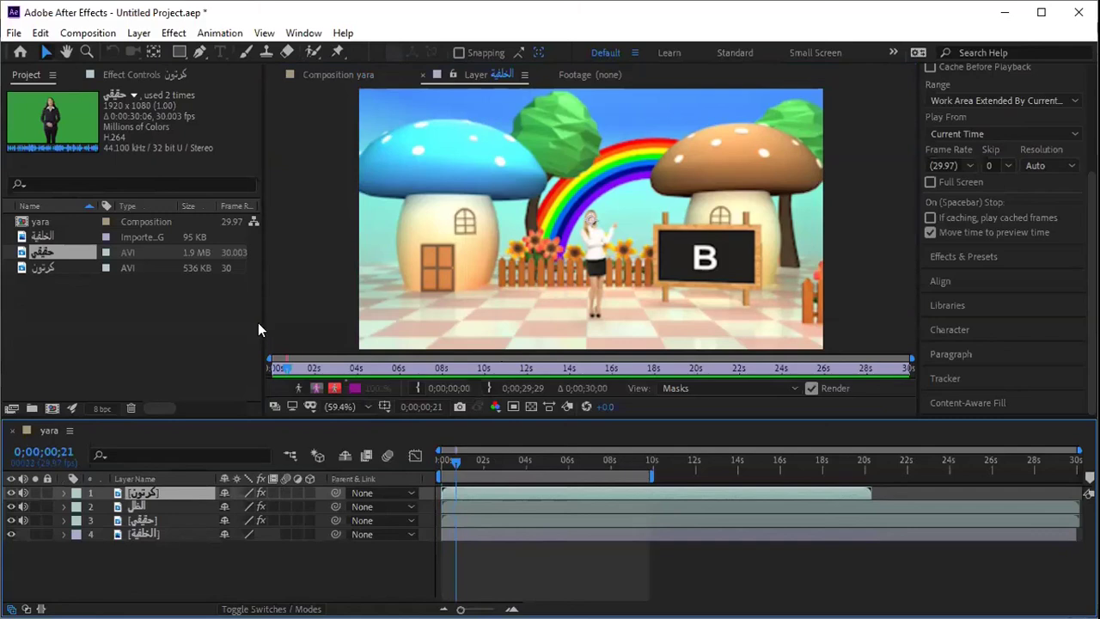
click(340, 294)
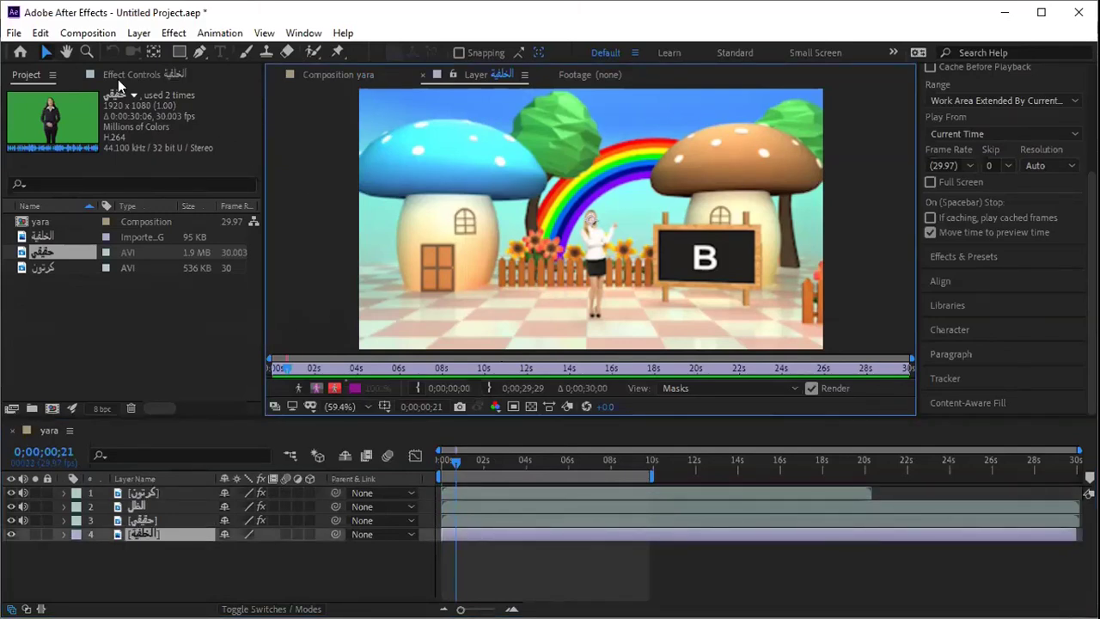
click(14, 33)
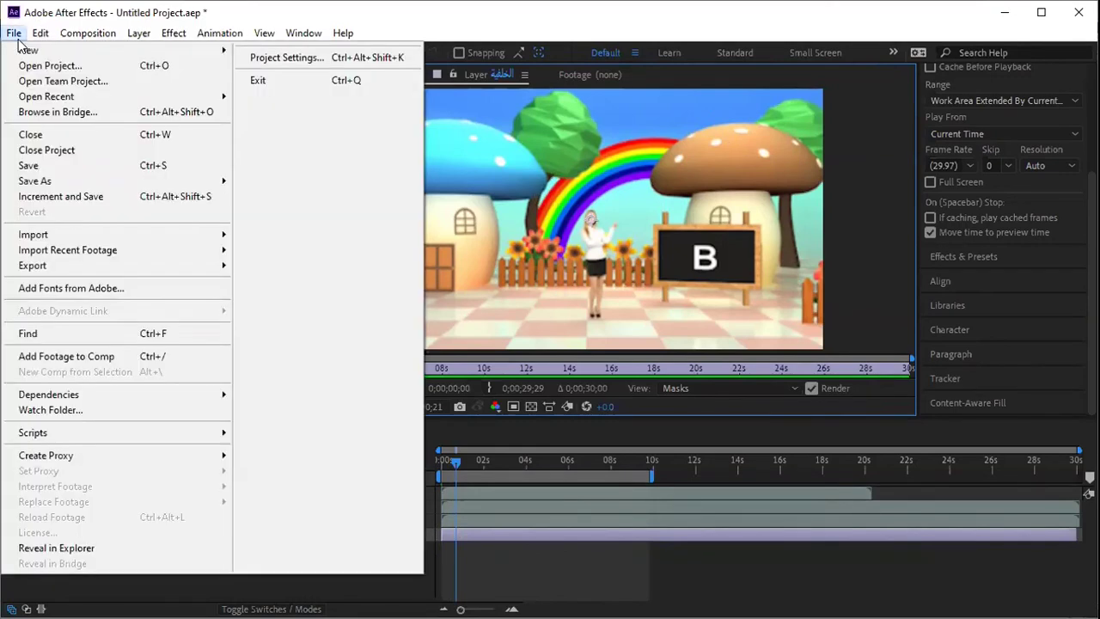
click(691, 512)
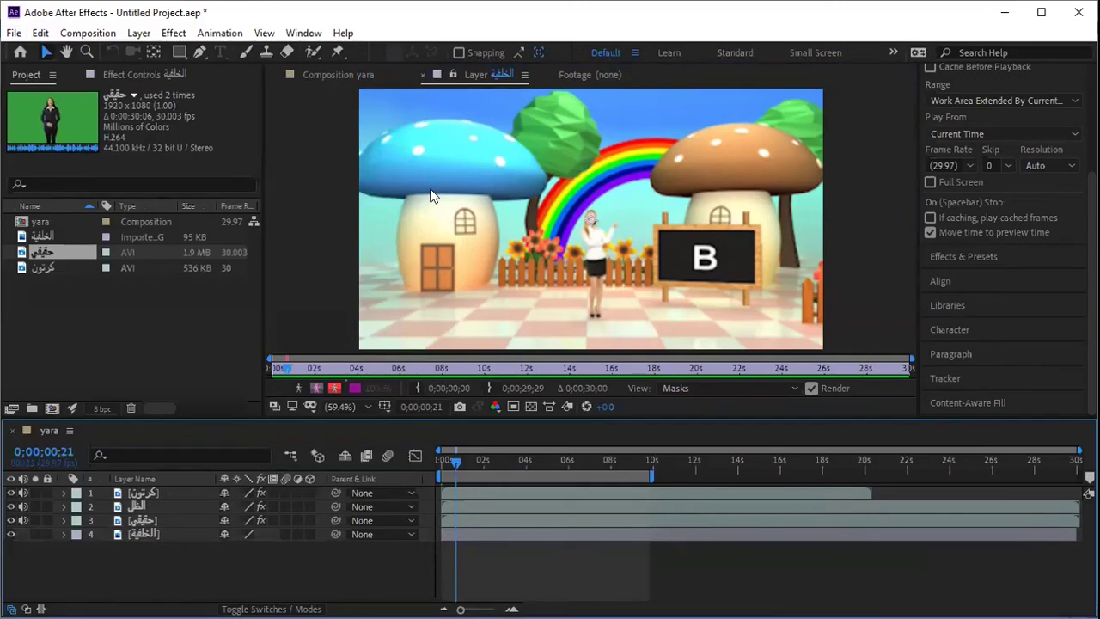
Bring the yara composition back into the viewer, briefly opening the كرتون layer on its own before returning.
click(145, 219)
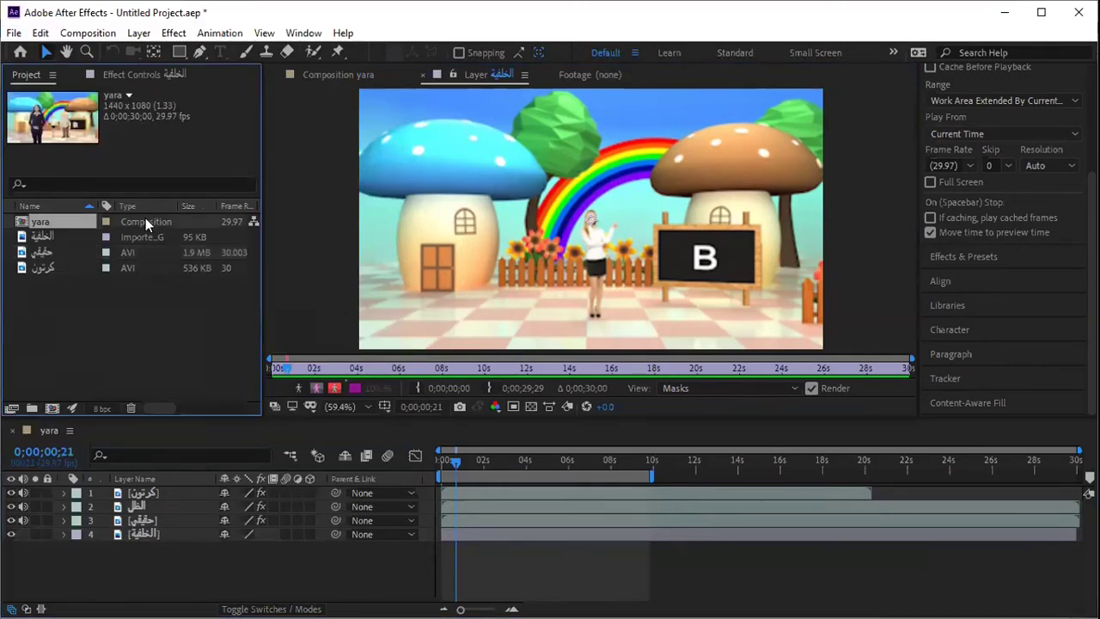
double_click(71, 119)
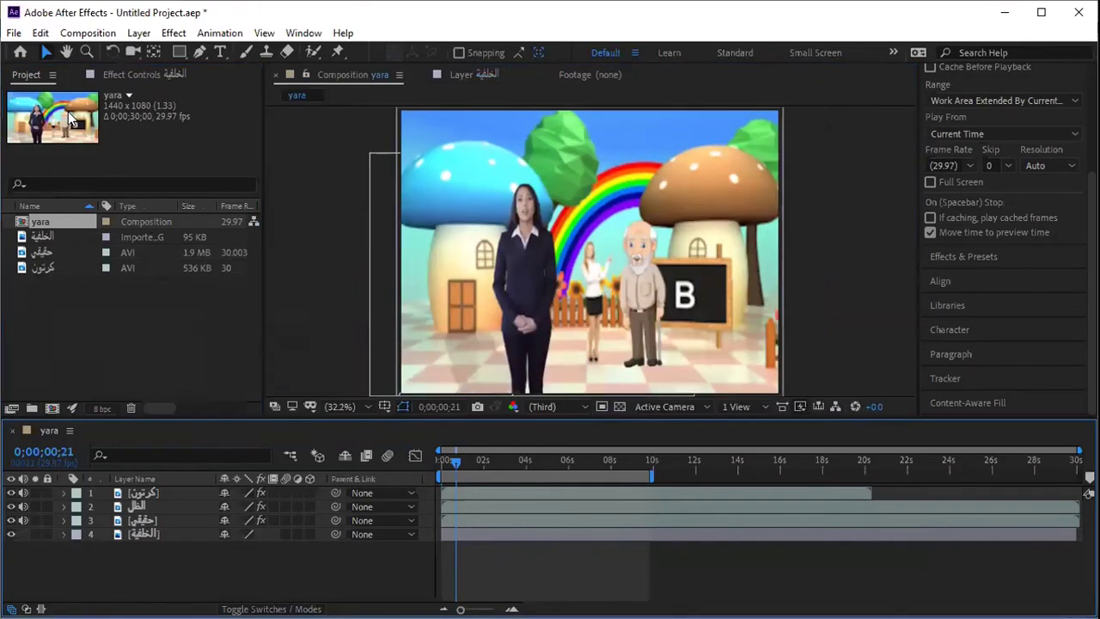
double_click(518, 274)
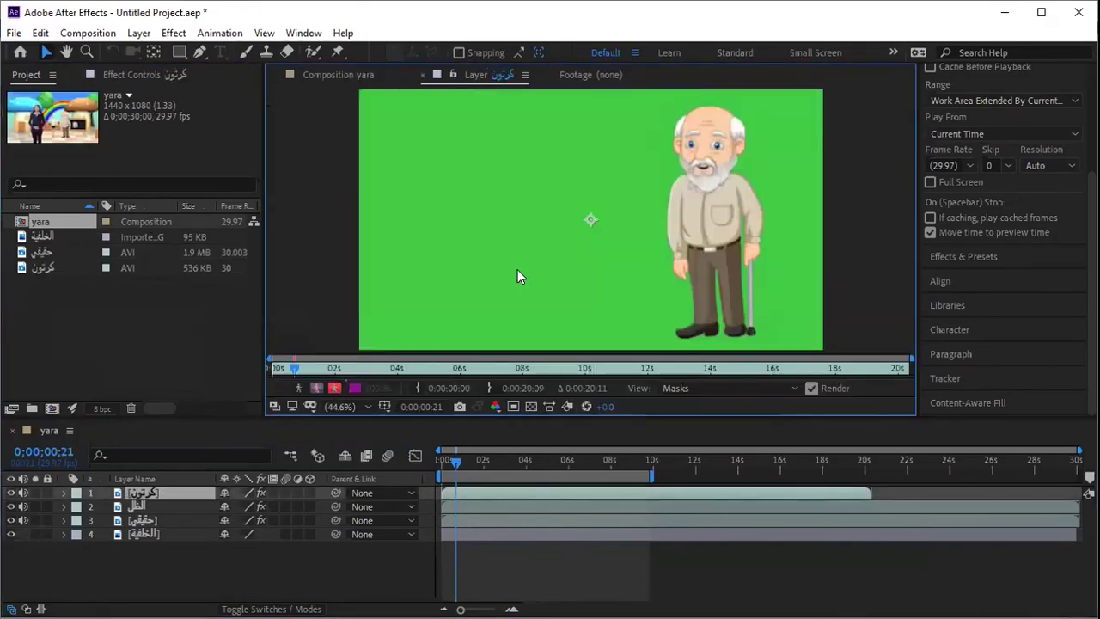
double_click(46, 112)
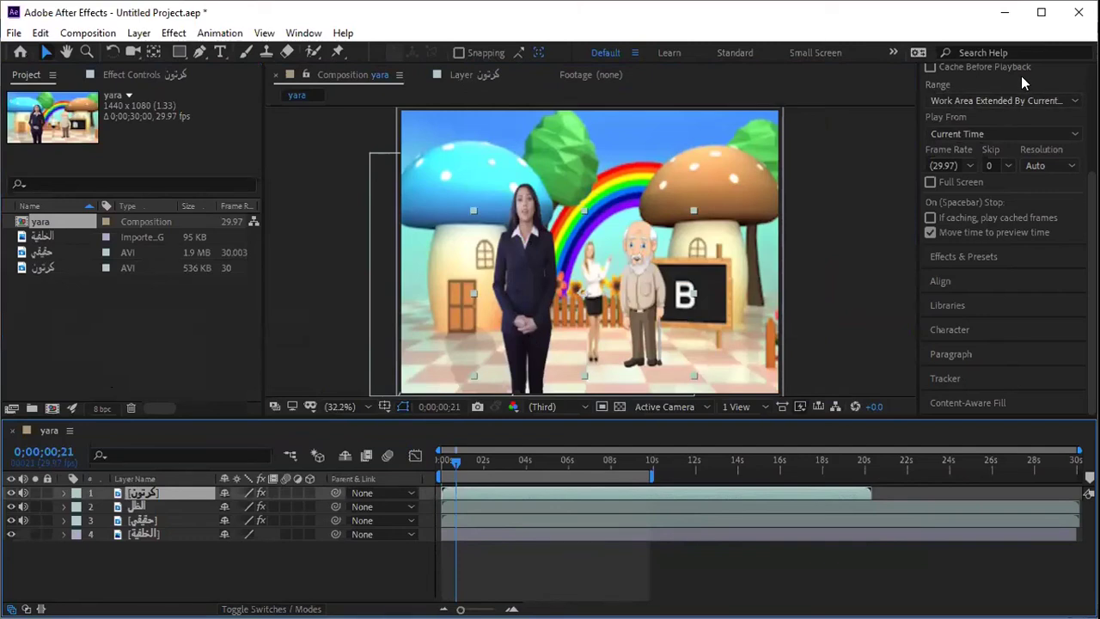
Expand the effects and presets list, move the current time to 0;00;06;24 and add the yara composition to the render queue.
click(1018, 254)
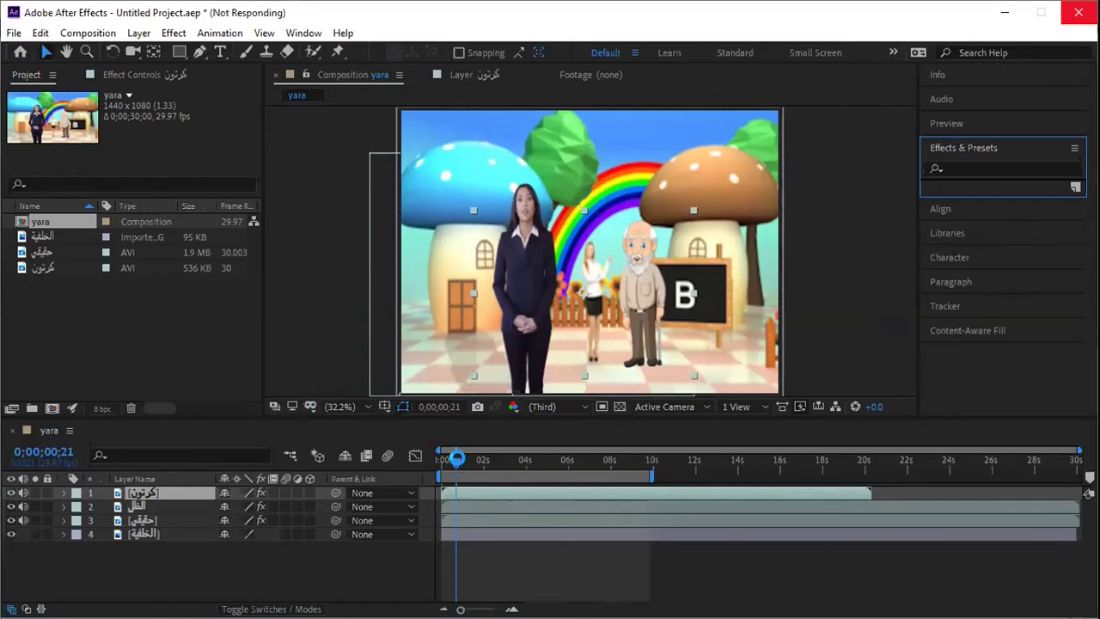
drag(453, 460, 584, 486)
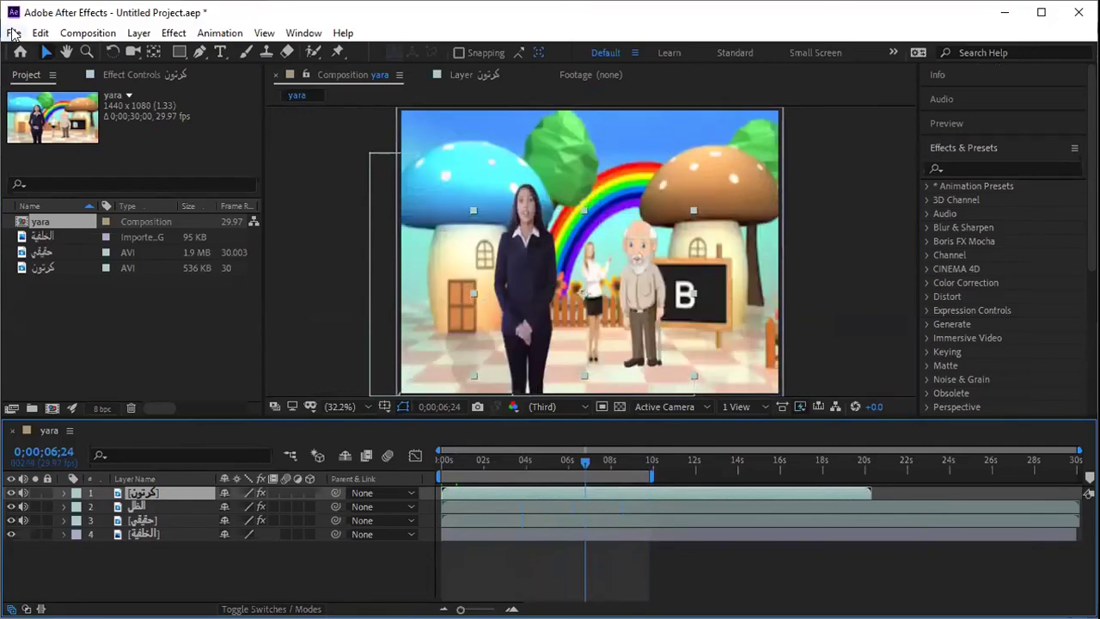
click(12, 32)
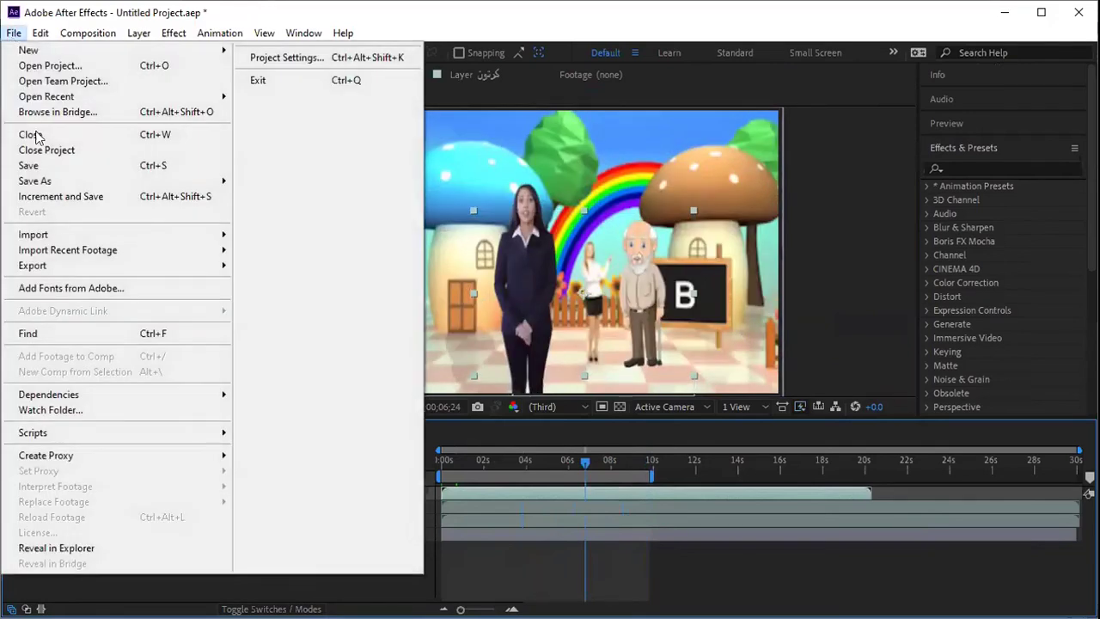
mouse_move(69, 234)
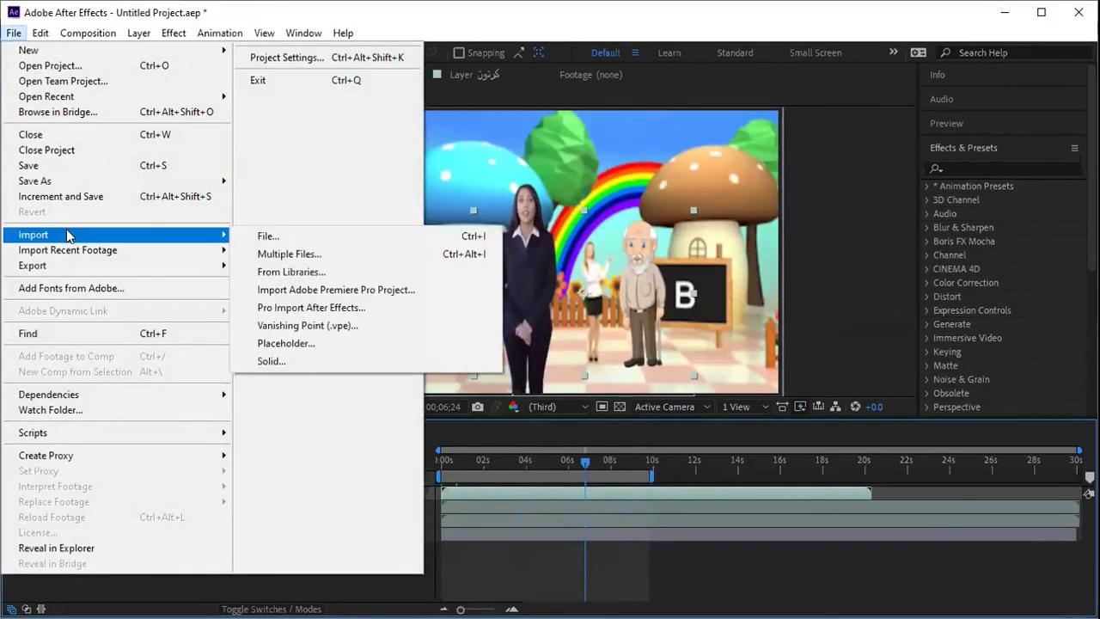
mouse_move(62, 271)
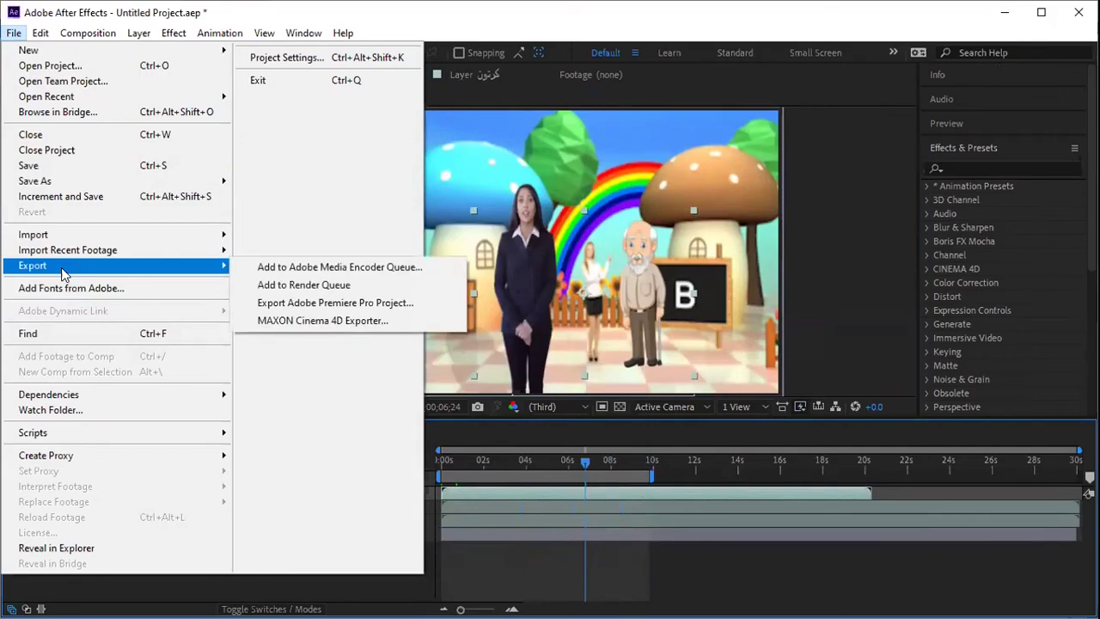
click(305, 286)
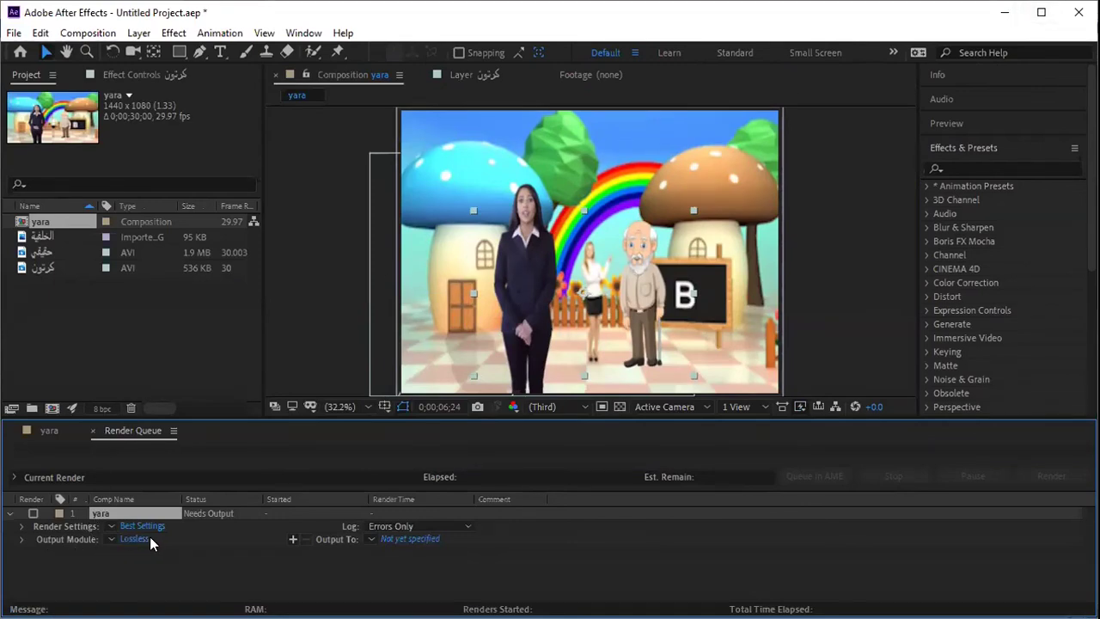
click(369, 539)
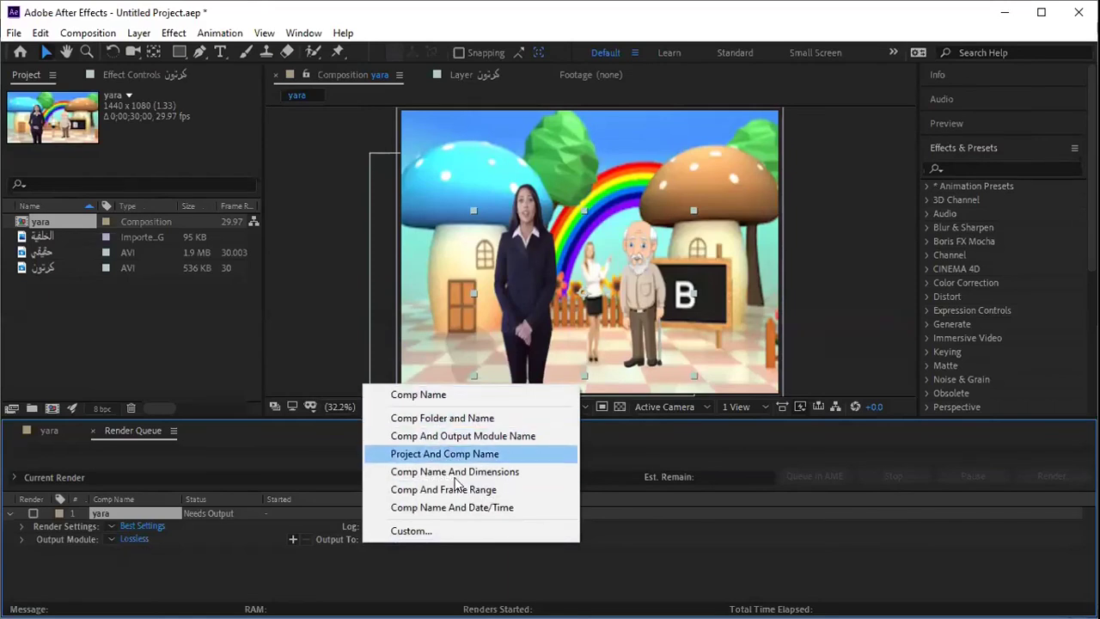
click(457, 396)
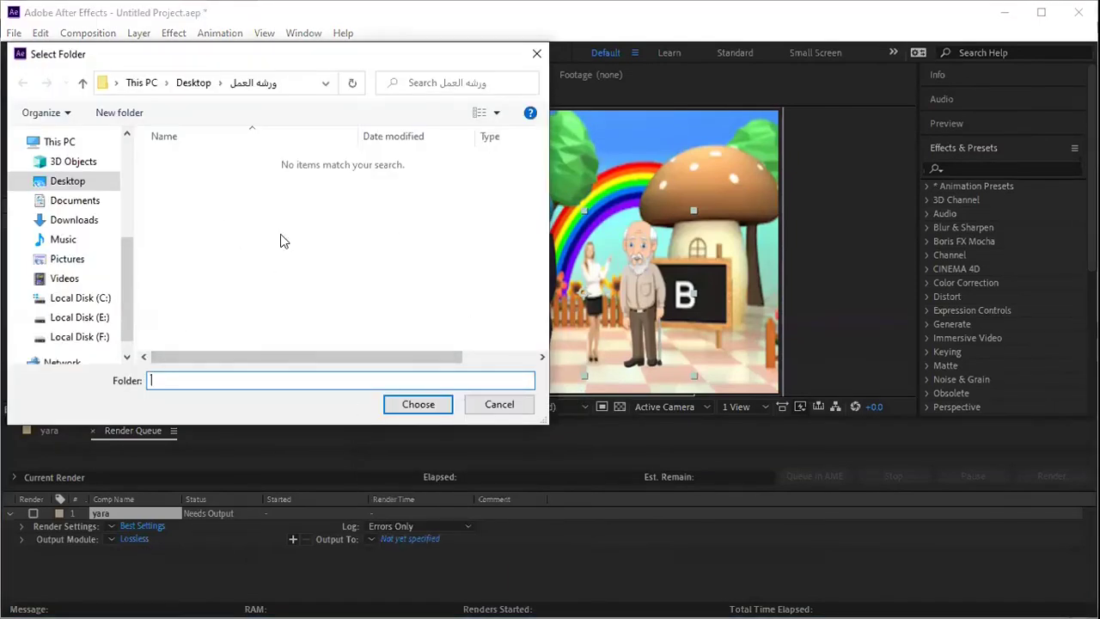
text(باتل)
click(412, 405)
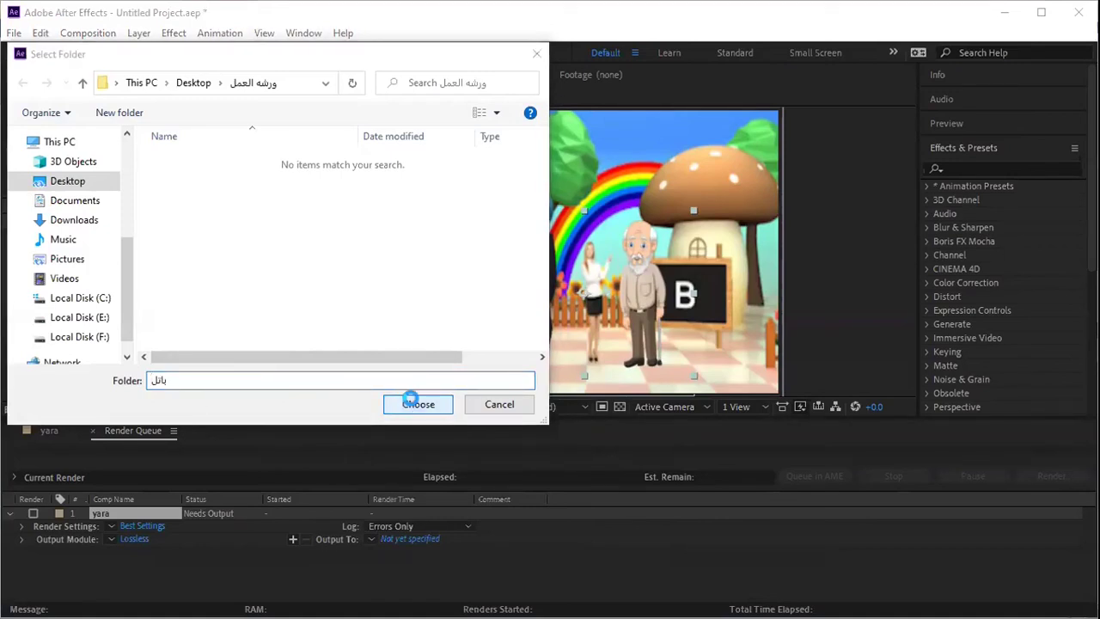
click(648, 326)
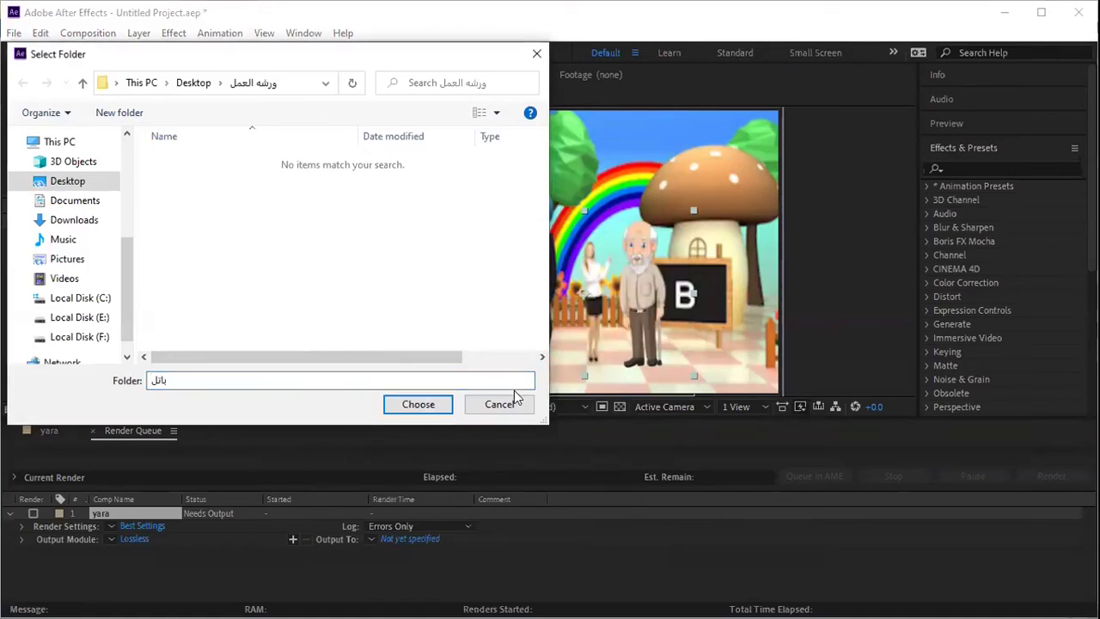
click(496, 403)
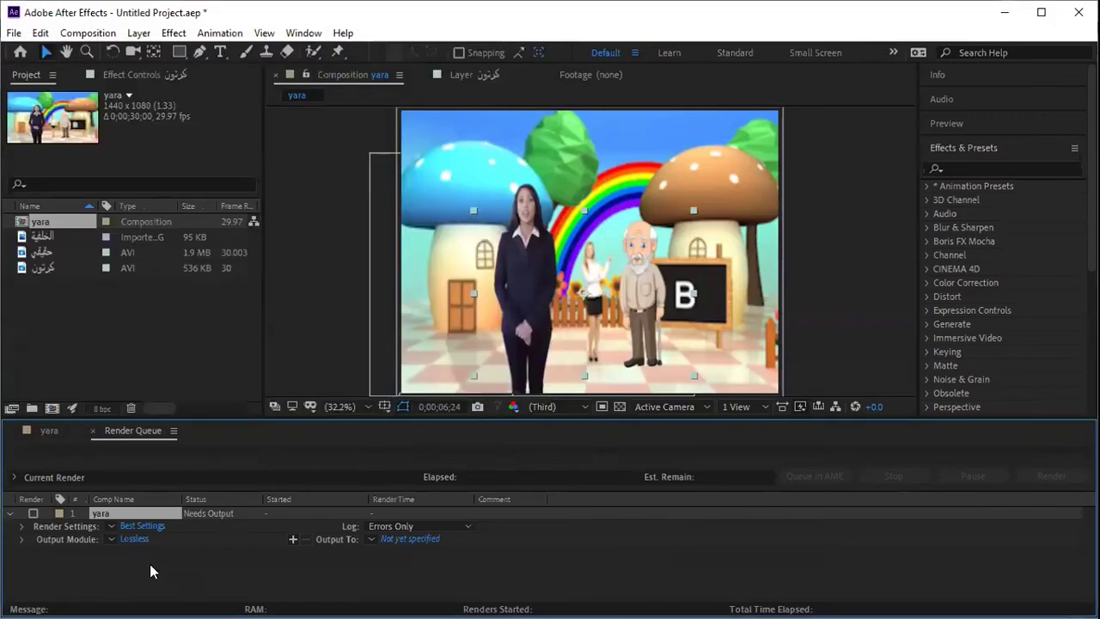
Give the queued render a custom output module with AVI format and RGB channels.
click(112, 537)
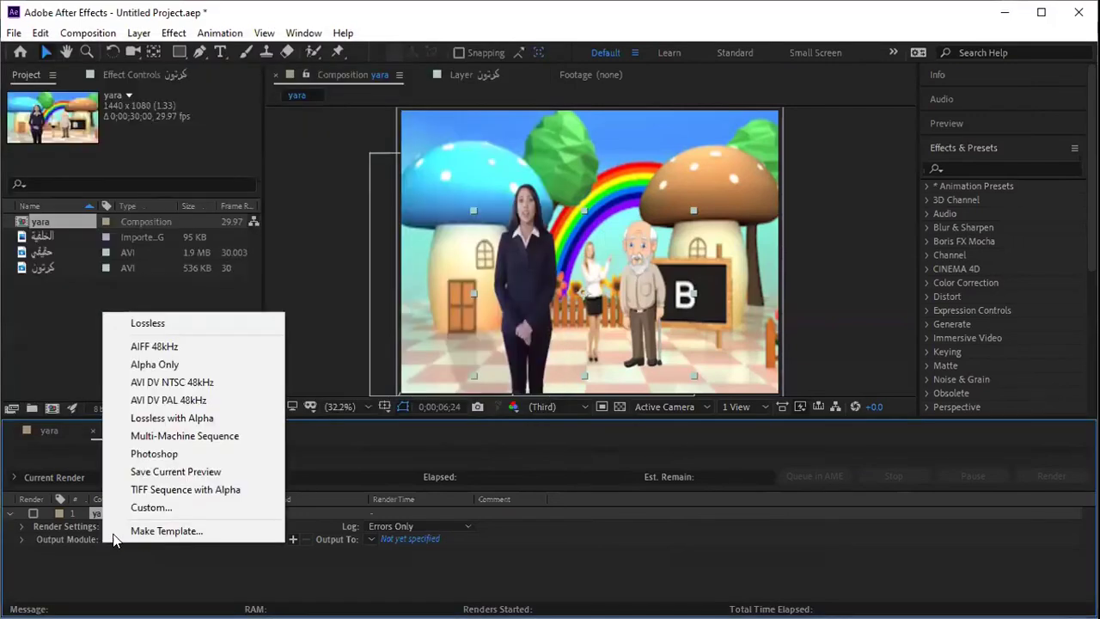
click(153, 507)
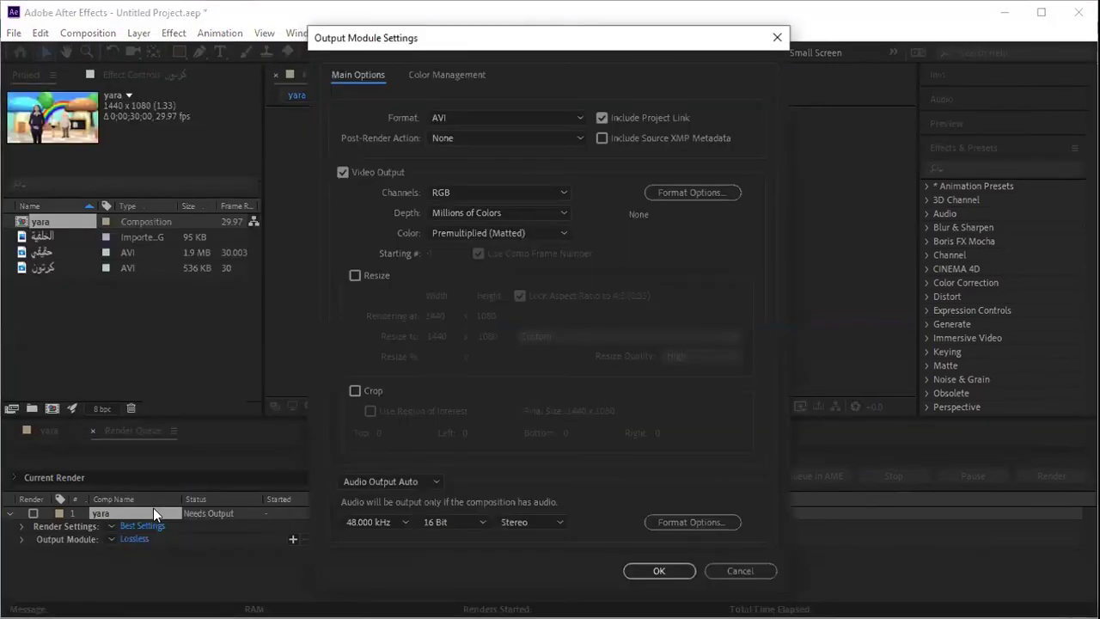
click(490, 118)
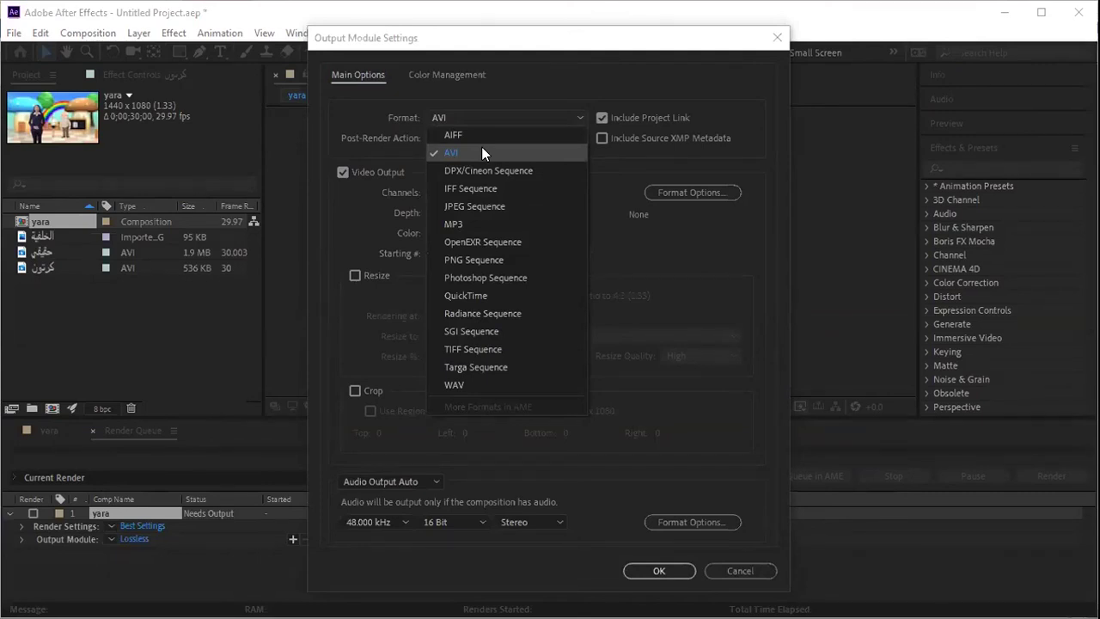
click(481, 152)
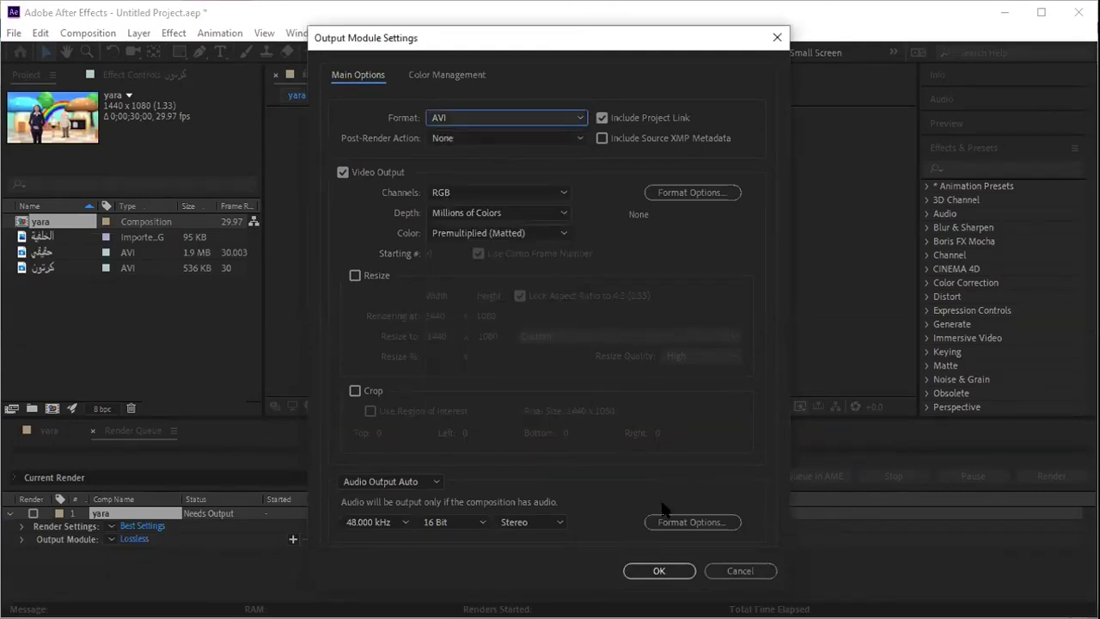
click(511, 191)
click(511, 192)
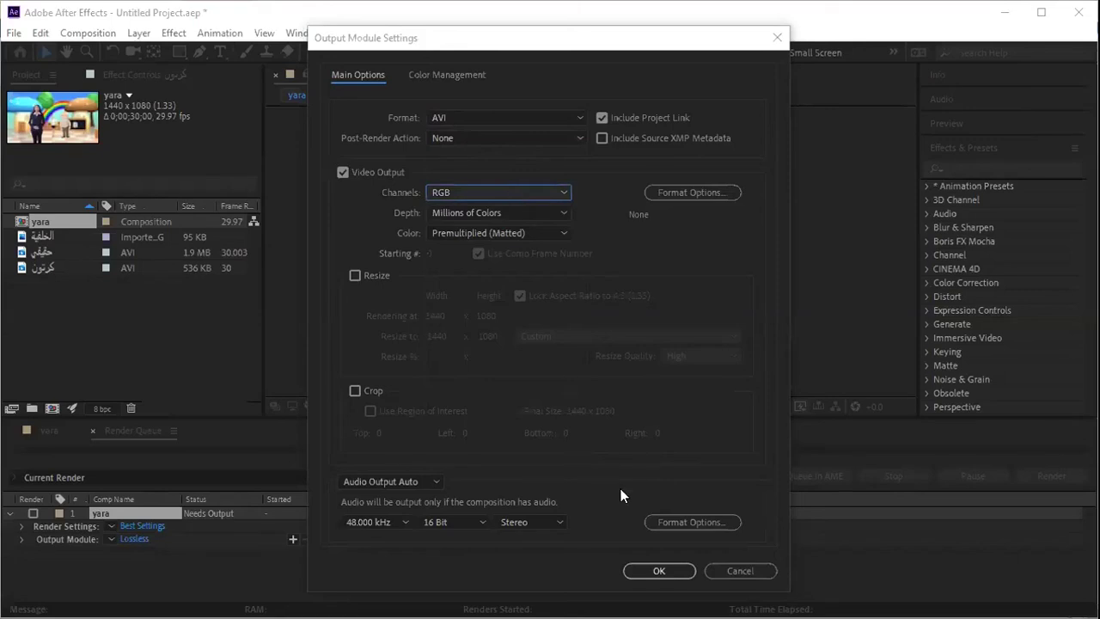
key(Return)
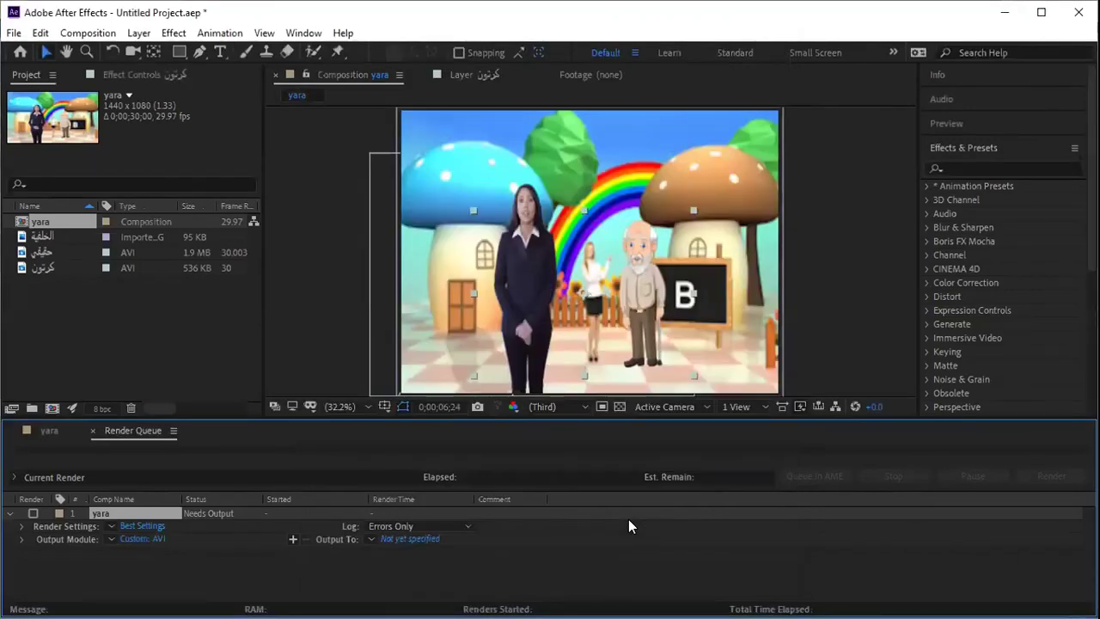
Set the render output to the Desktop folder, named after the composition, and start rendering.
click(371, 538)
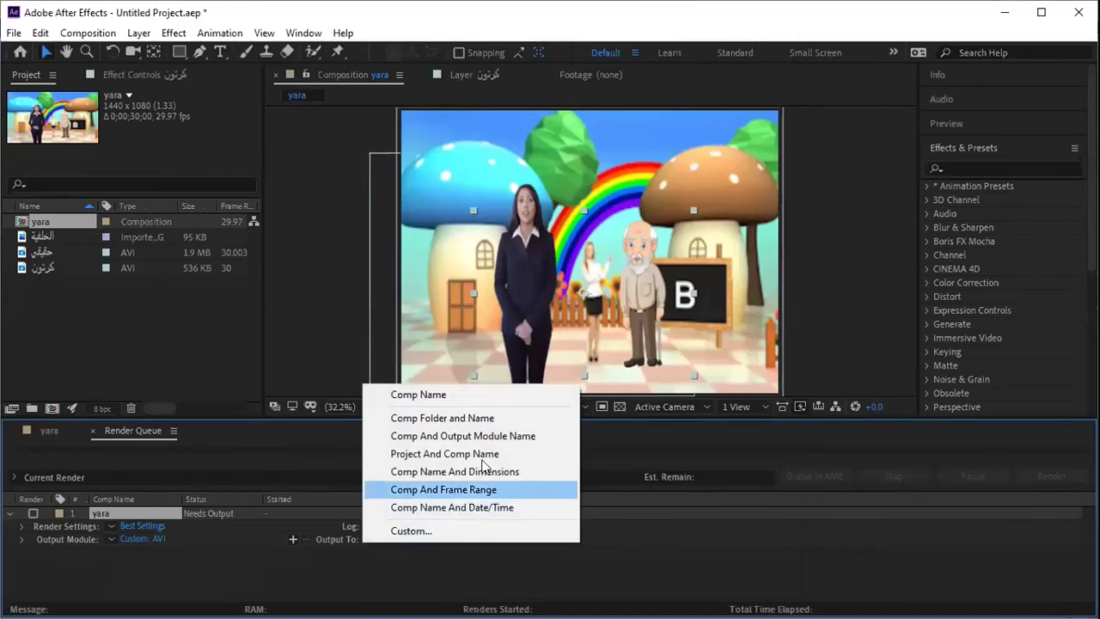
click(435, 394)
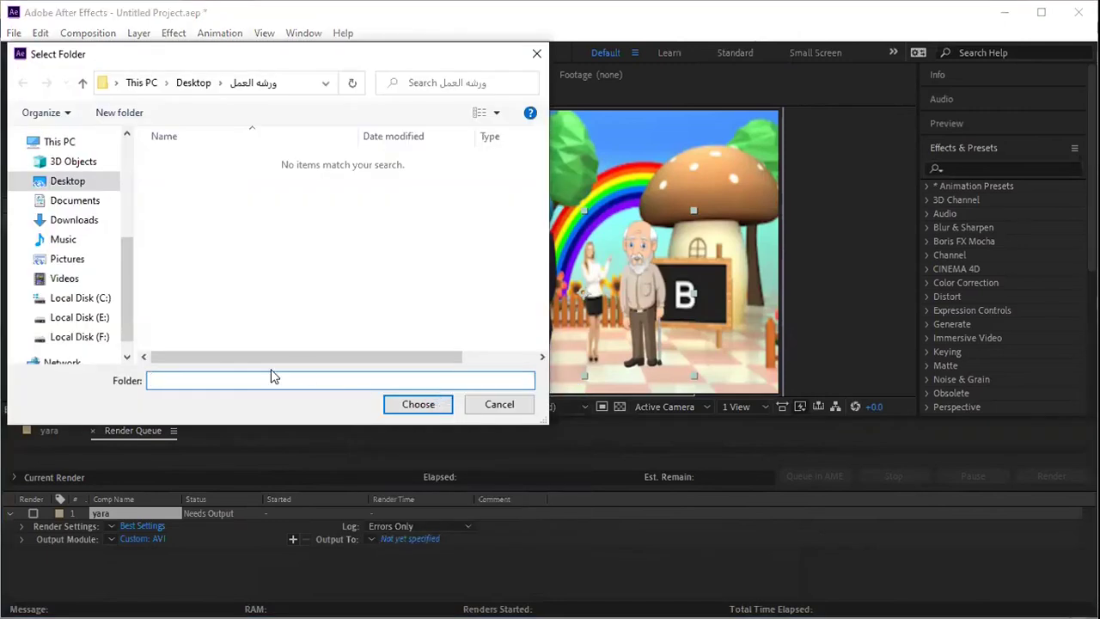
click(83, 83)
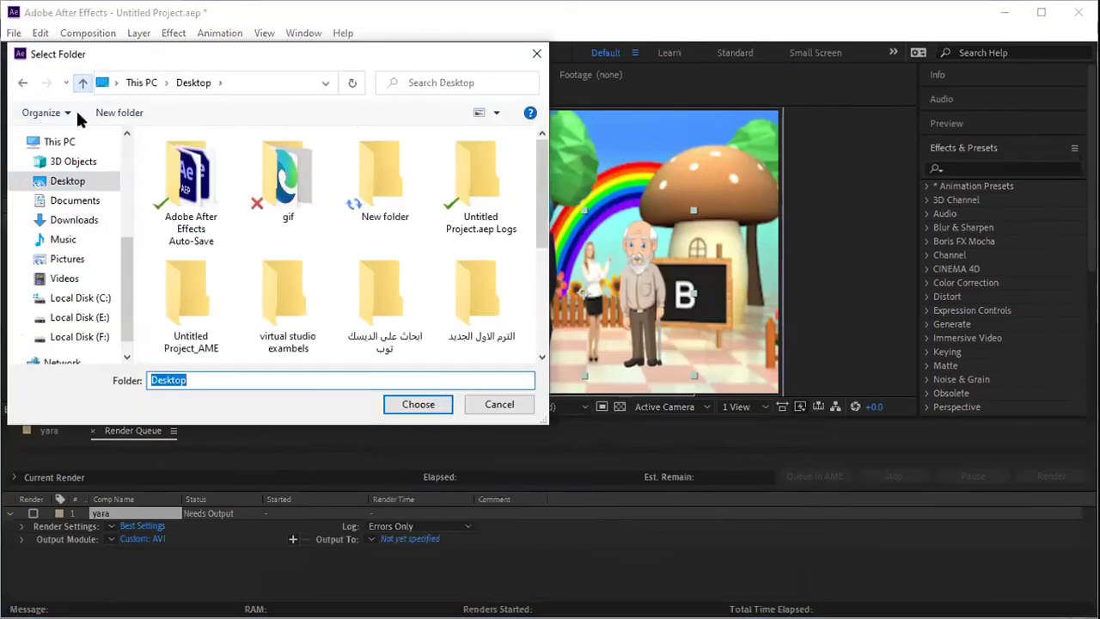
click(73, 187)
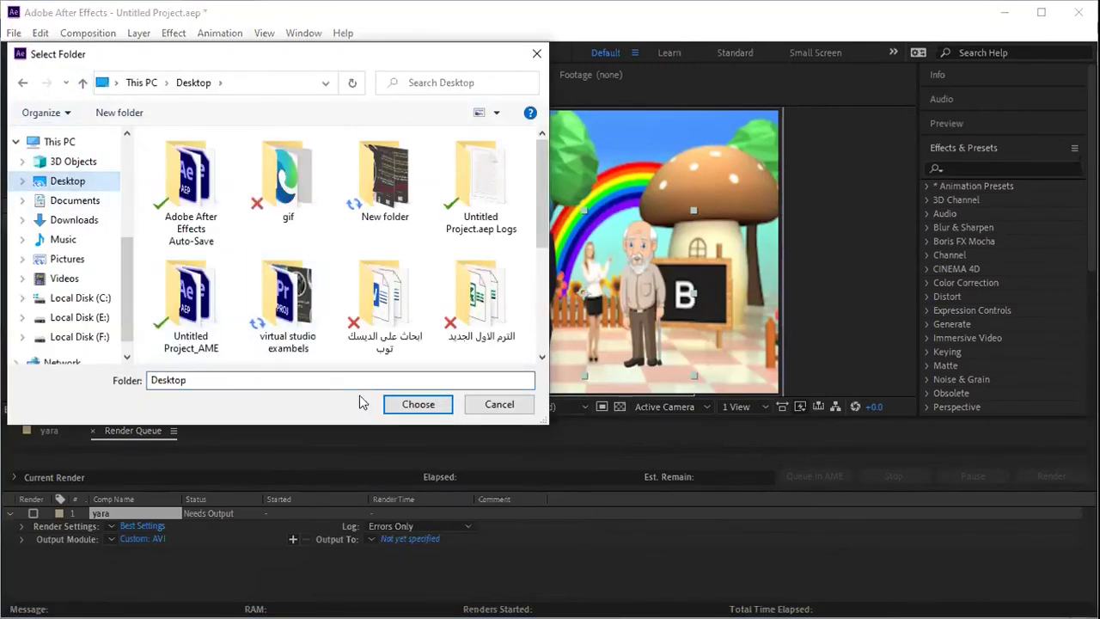
click(416, 403)
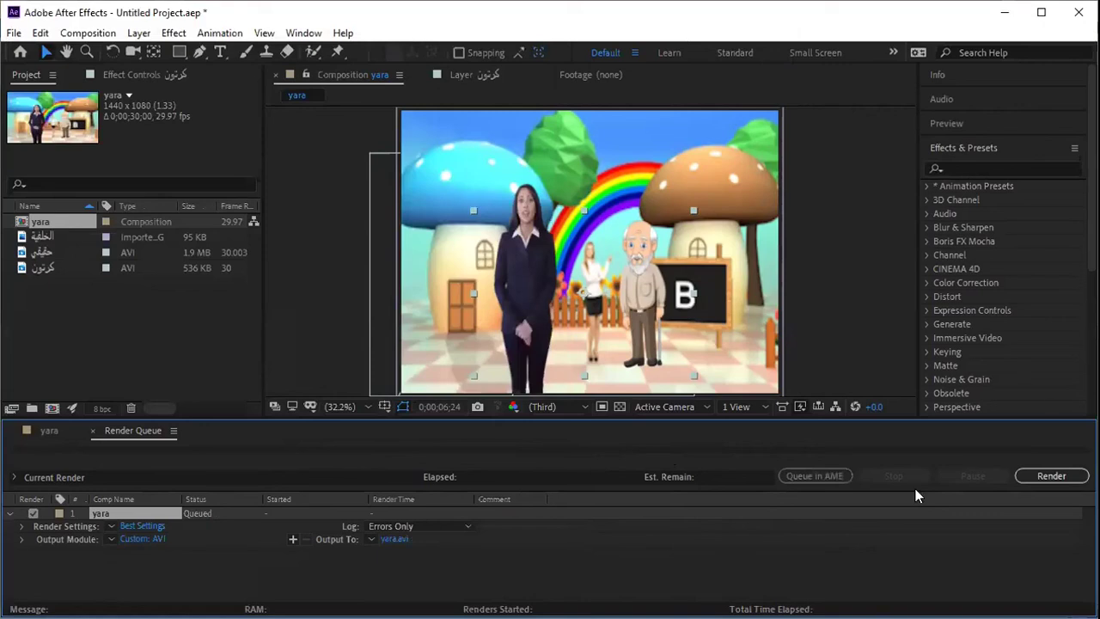
click(1046, 476)
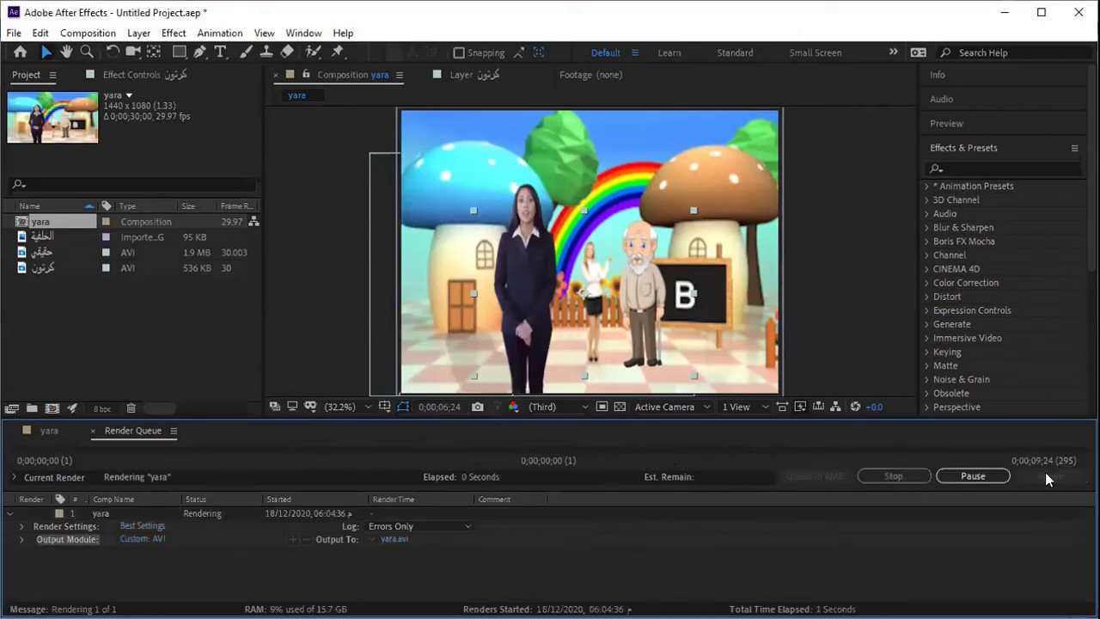